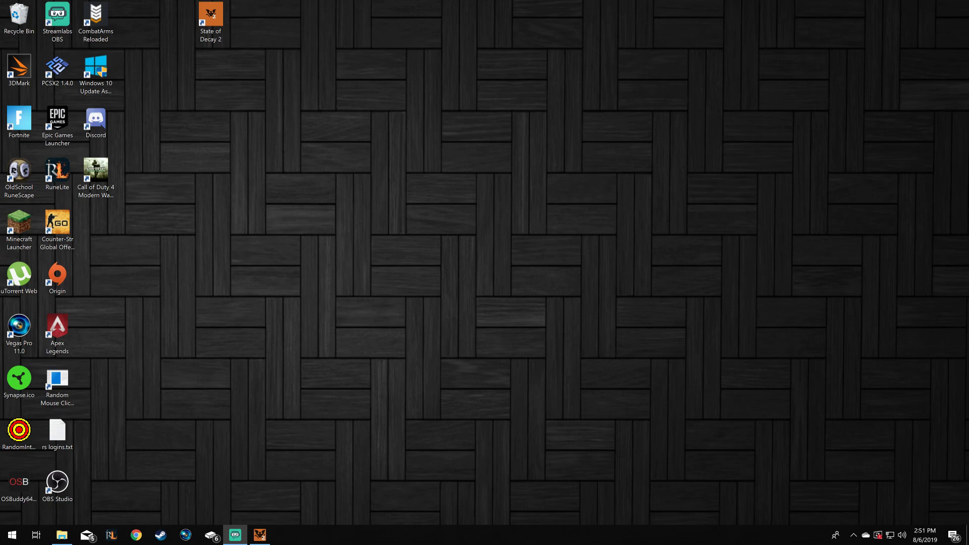
Switch to Discord and review the pinned Cheat Engine table and how-to messages in the cheat-engine channel.
{"action": "double_click", "coordinate": [96, 121]}
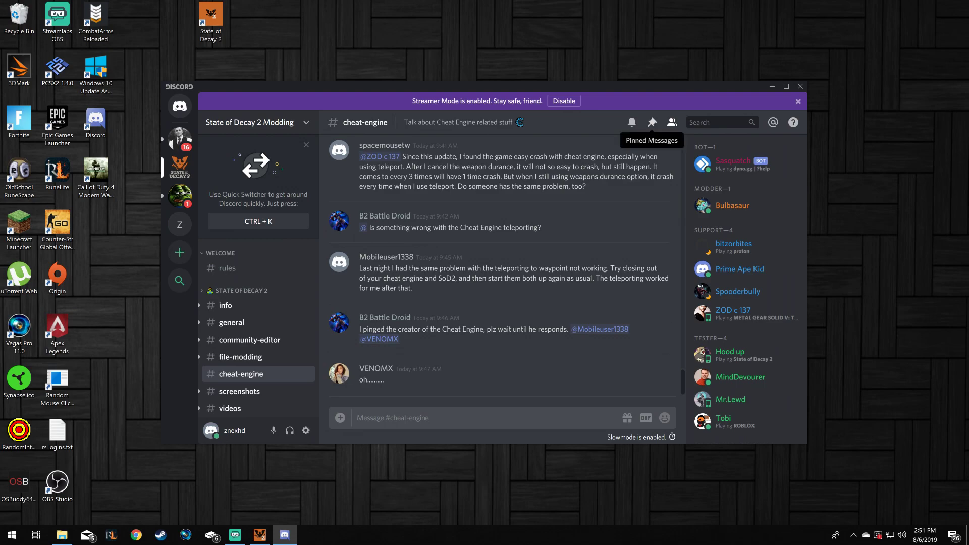
{"action": "left_click", "coordinate": [652, 123]}
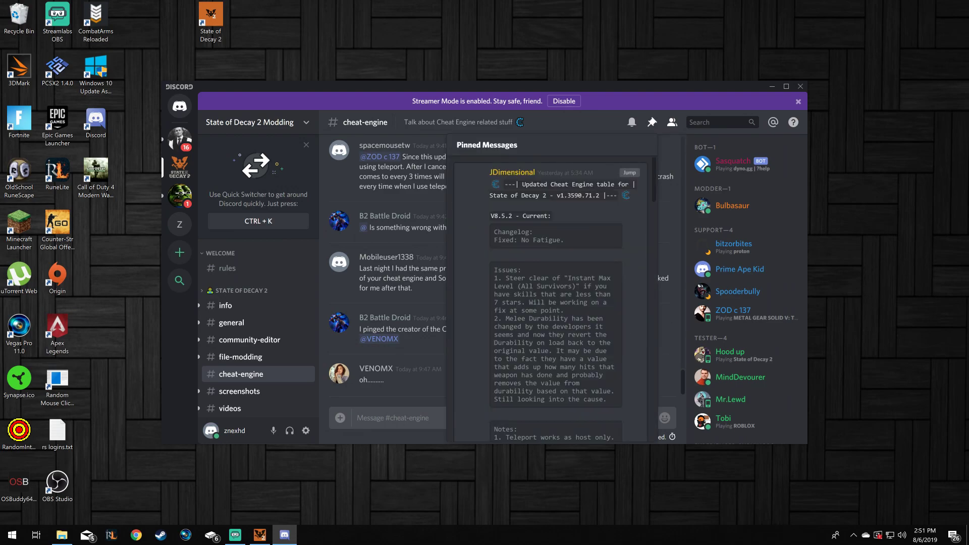
{"action": "scroll", "coordinate": [551, 293], "scroll_direction": "down", "scroll_amount": 10}
{"action": "scroll", "coordinate": [551, 298], "scroll_direction": "down", "scroll_amount": 8}
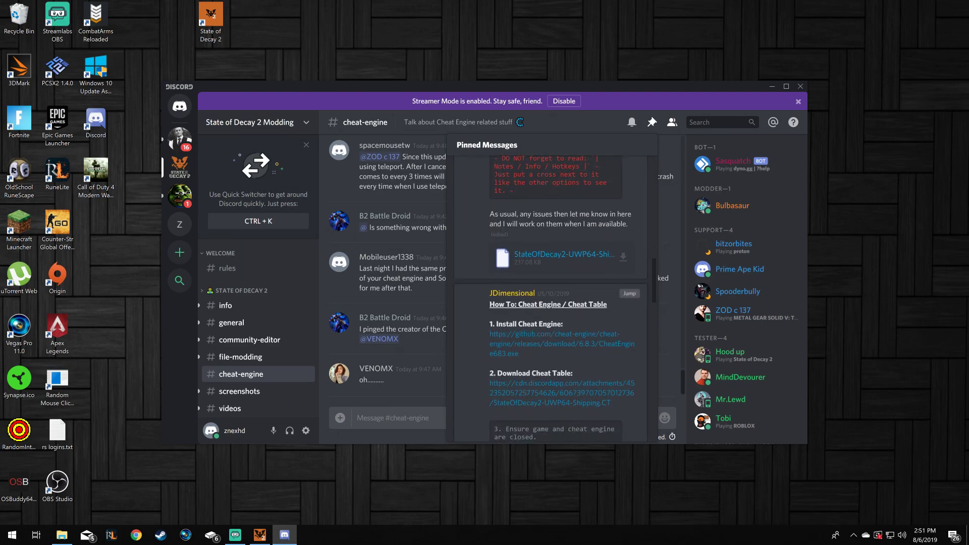
{"action": "scroll", "coordinate": [551, 298], "scroll_direction": "down", "scroll_amount": 5}
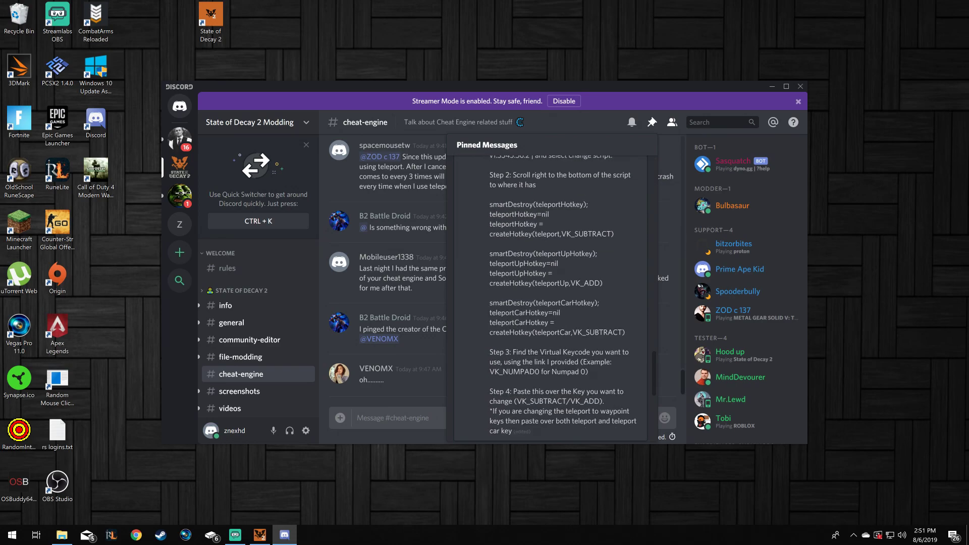
{"action": "scroll", "coordinate": [551, 297], "scroll_direction": "down", "scroll_amount": 1}
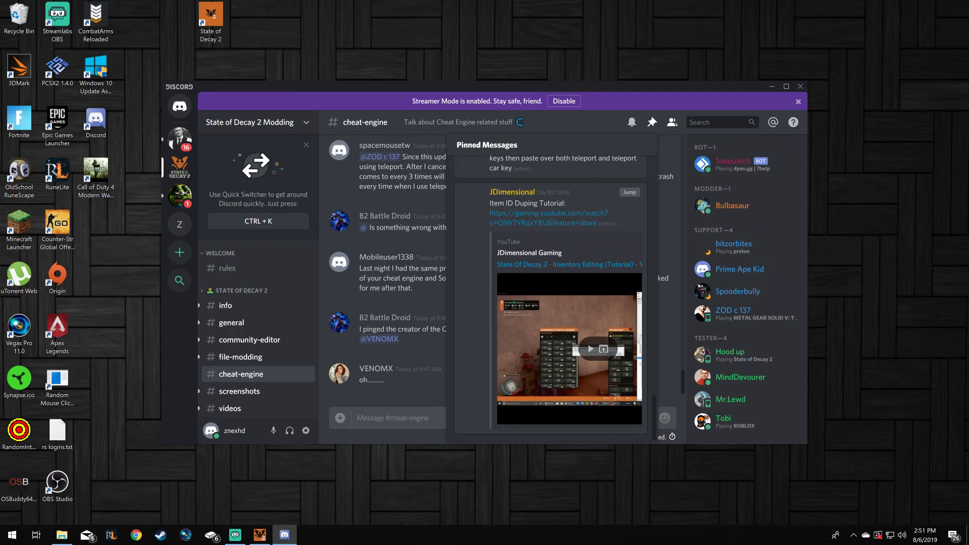
{"action": "scroll", "coordinate": [551, 298], "scroll_direction": "up", "scroll_amount": 6}
{"action": "scroll", "coordinate": [551, 298], "scroll_direction": "up", "scroll_amount": 4}
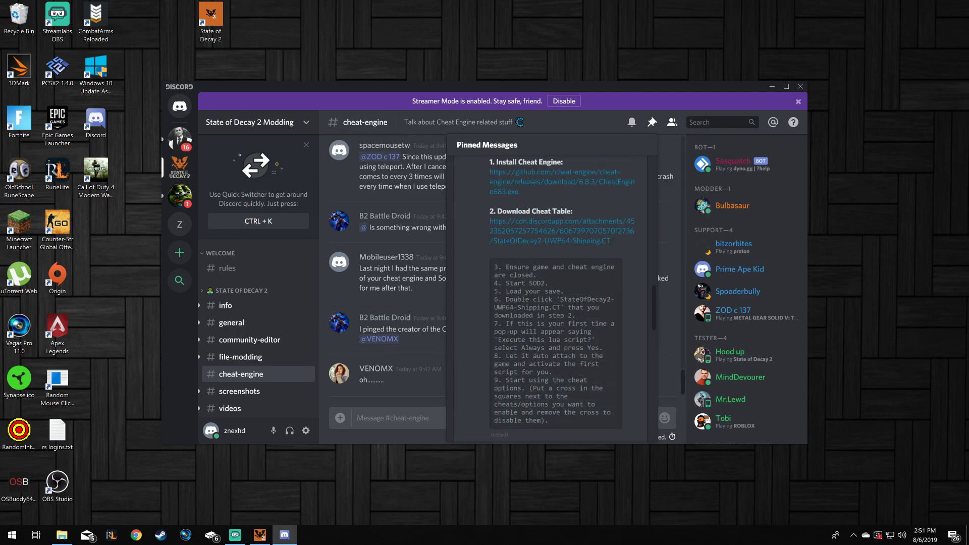
{"action": "scroll", "coordinate": [552, 298], "scroll_direction": "down", "scroll_amount": 5}
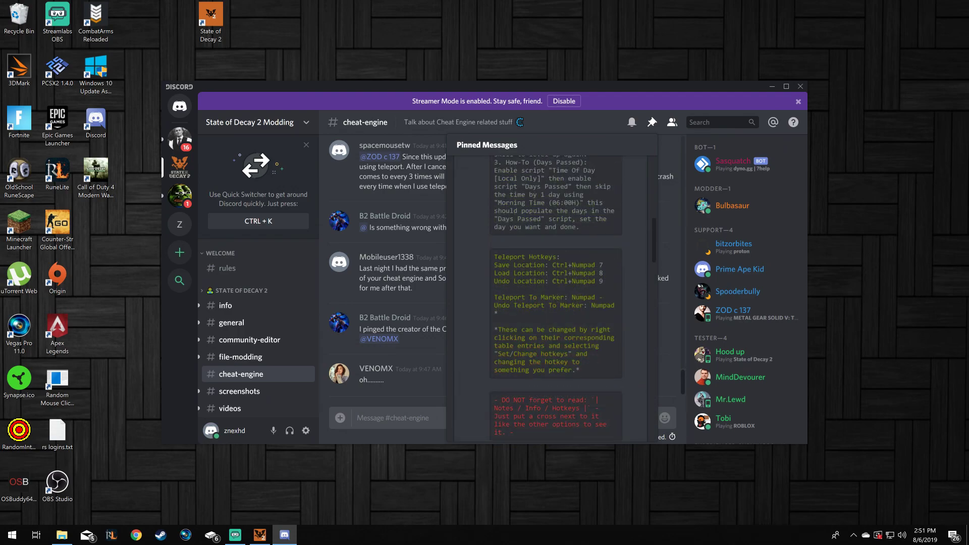
{"action": "scroll", "coordinate": [551, 298], "scroll_direction": "down", "scroll_amount": 5}
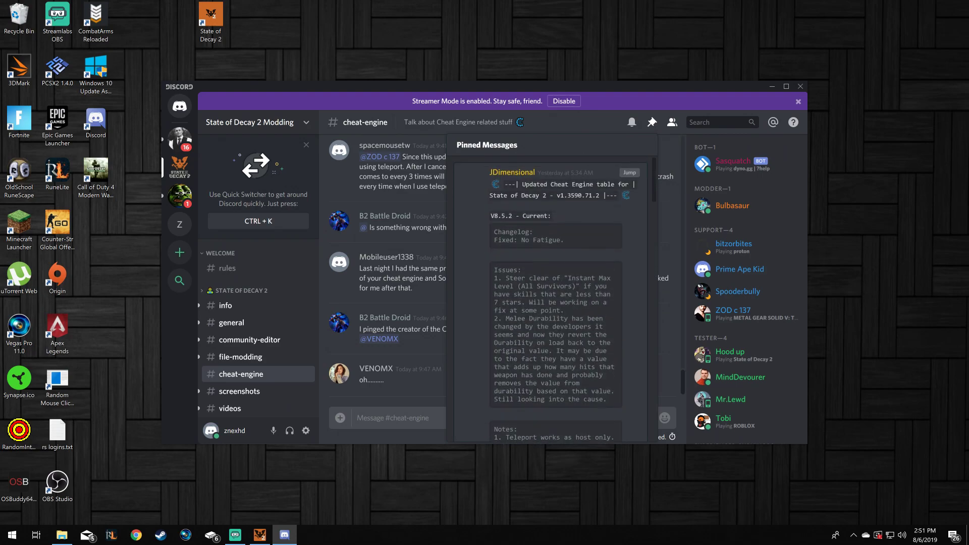
Find the Community Editor Version 3 (1.1.2) release post with its CE3112.zip attachment in the community-editor channel.
{"action": "left_click", "coordinate": [249, 339]}
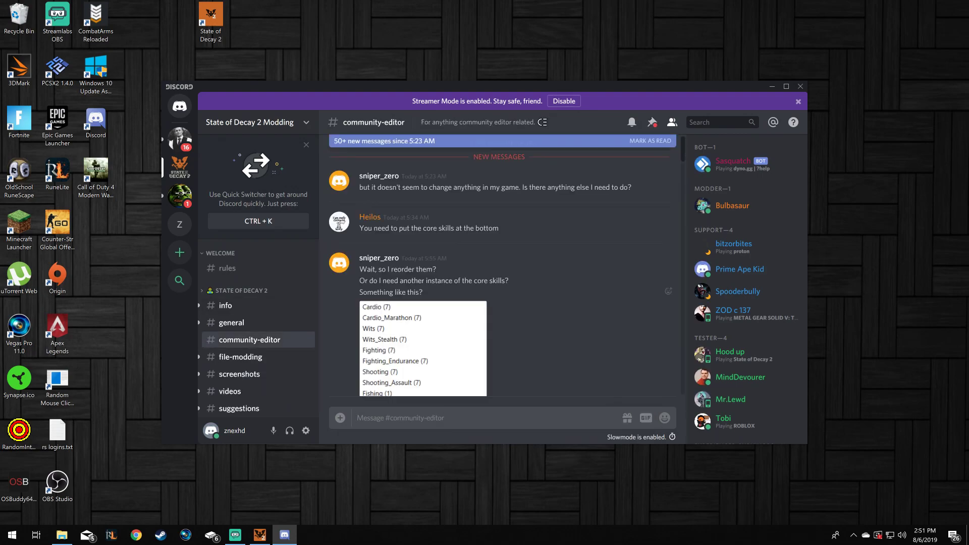
{"action": "scroll", "coordinate": [501, 276], "scroll_direction": "up", "scroll_amount": 15}
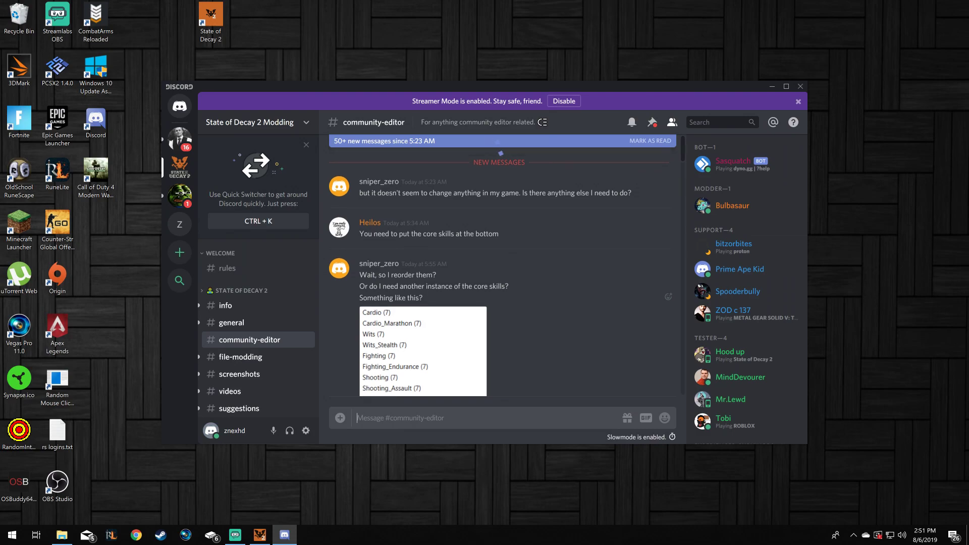
{"action": "scroll", "coordinate": [500, 276], "scroll_direction": "up", "scroll_amount": 10}
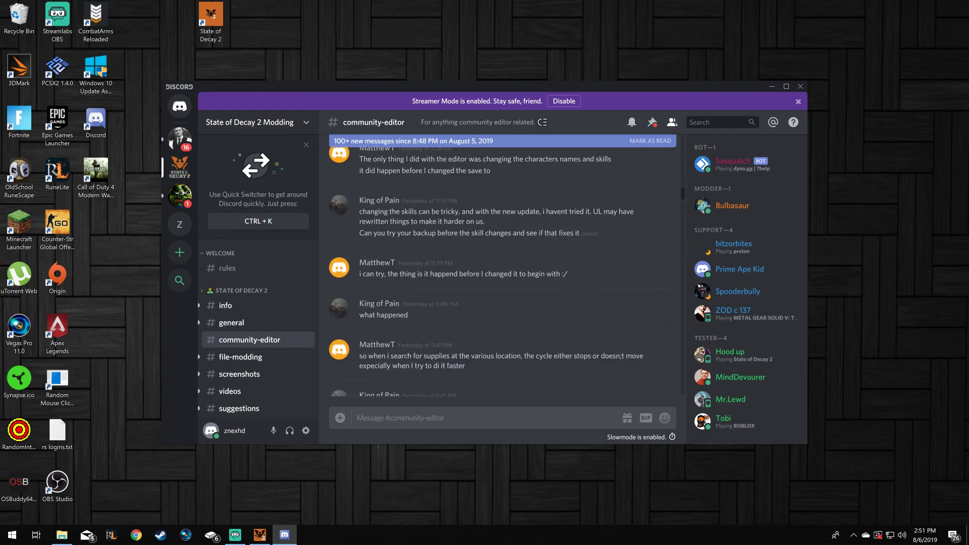
{"action": "scroll", "coordinate": [501, 276], "scroll_direction": "up", "scroll_amount": 10}
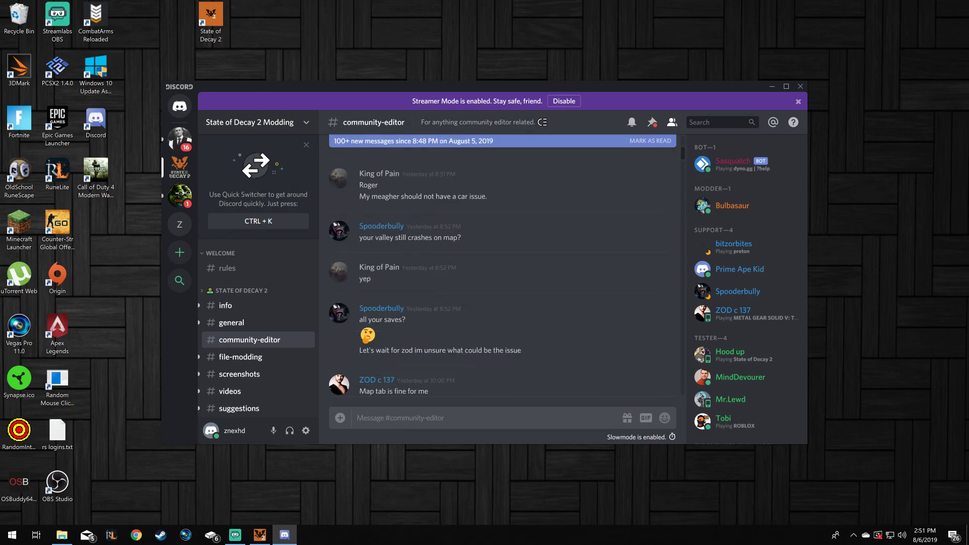
{"action": "scroll", "coordinate": [500, 276], "scroll_direction": "up", "scroll_amount": 10}
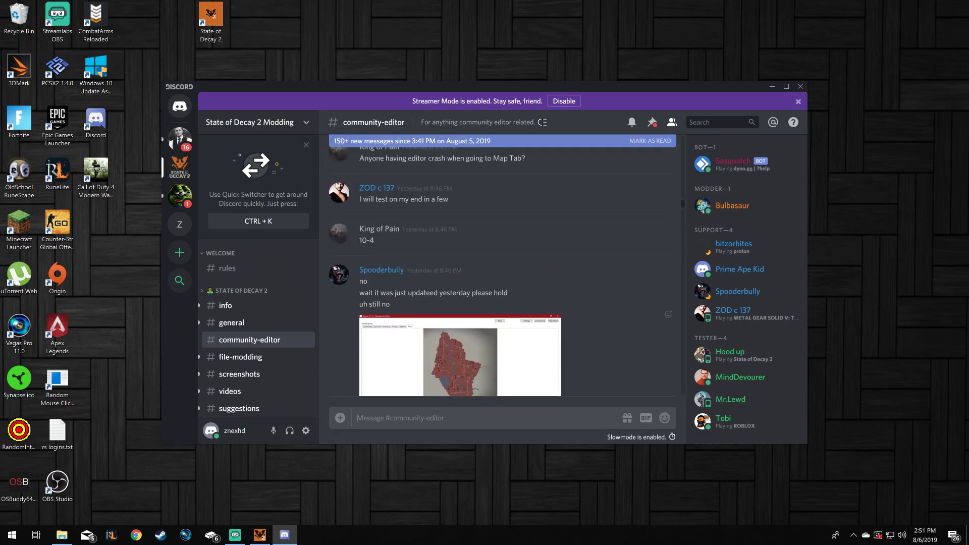
{"action": "scroll", "coordinate": [500, 276], "scroll_direction": "up", "scroll_amount": 10}
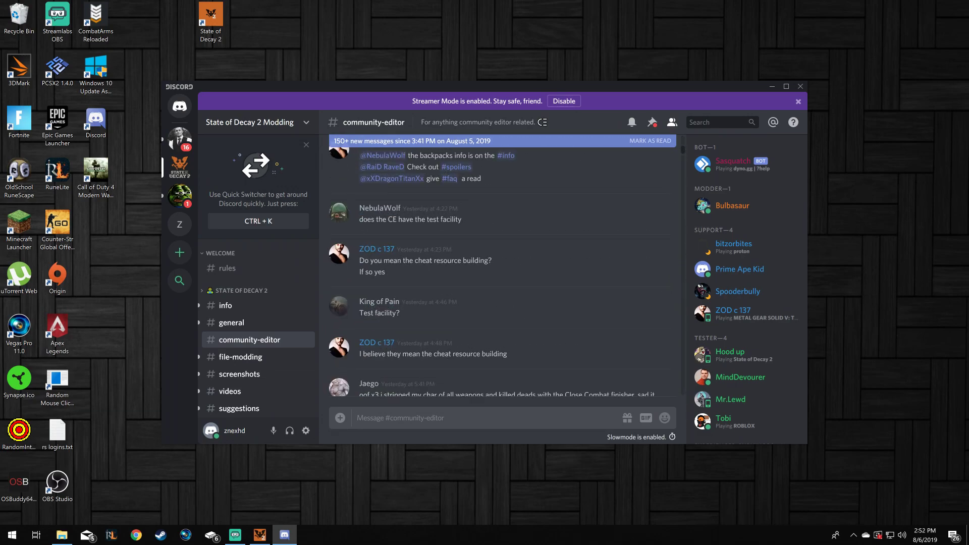
{"action": "scroll", "coordinate": [501, 276], "scroll_direction": "up", "scroll_amount": 10}
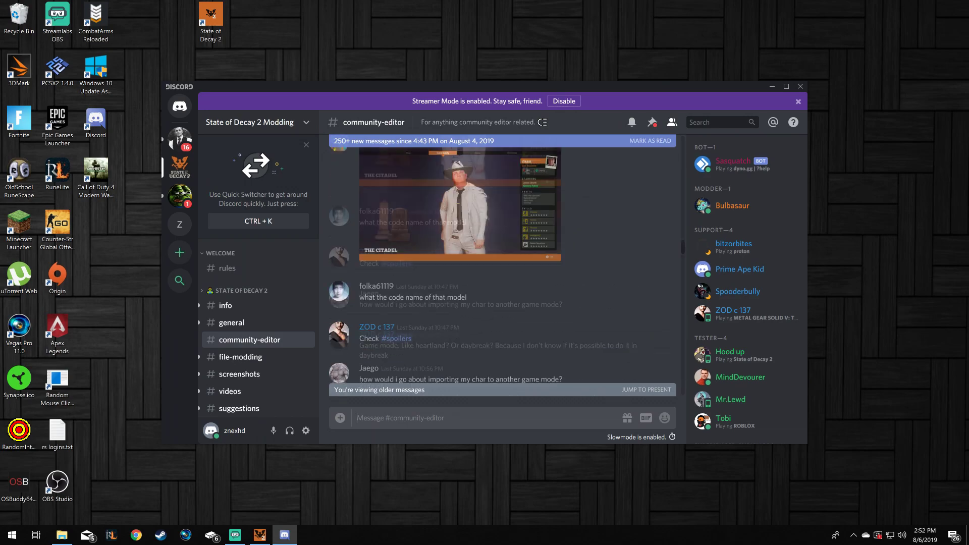
{"action": "scroll", "coordinate": [500, 276], "scroll_direction": "up", "scroll_amount": 3}
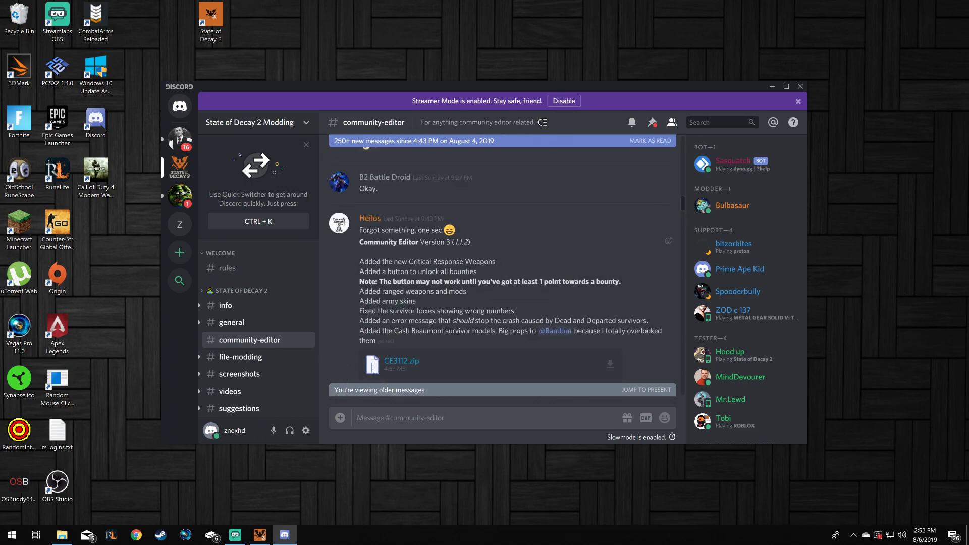
{"action": "scroll", "coordinate": [501, 276], "scroll_direction": "down", "scroll_amount": 1}
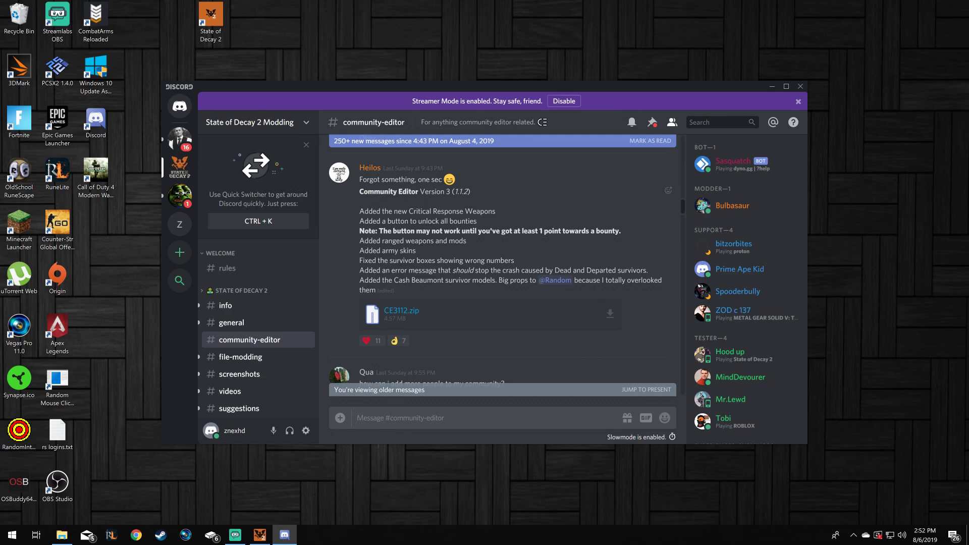
Switch to File Explorer, inspect the extracted CE3111 folder in Downloads, and close both File Explorer and Discord.
{"action": "left_click", "coordinate": [62, 535]}
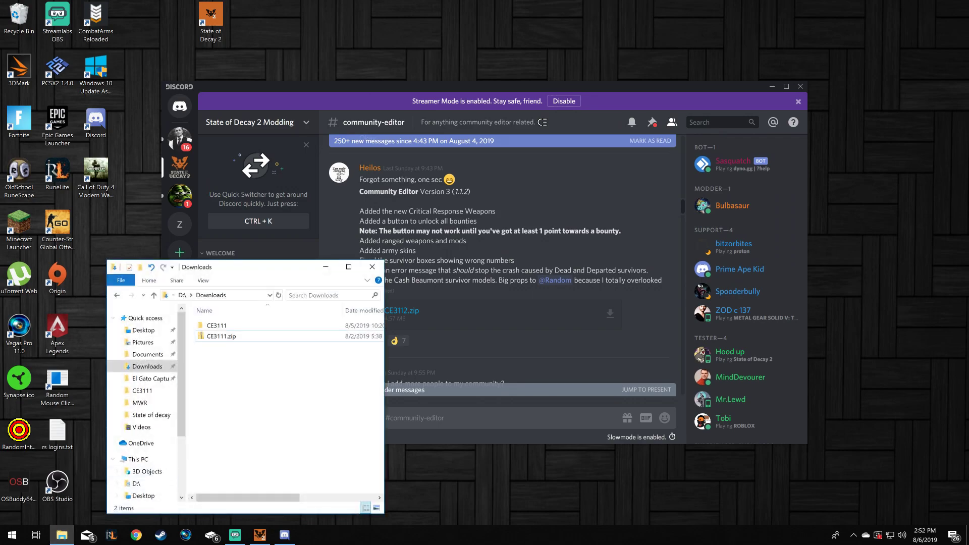
{"action": "left_click", "coordinate": [221, 336]}
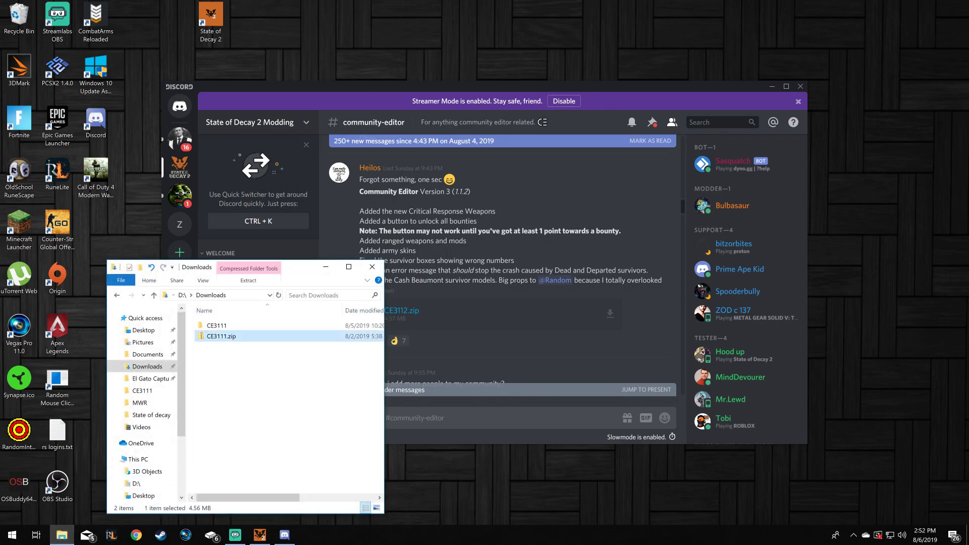
{"action": "right_click", "coordinate": [240, 337]}
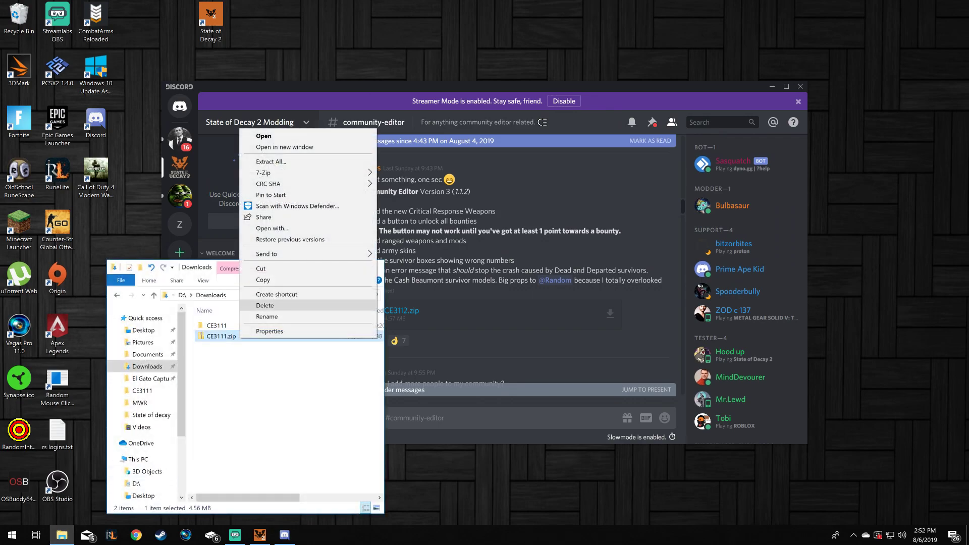
{"action": "left_click", "coordinate": [283, 384]}
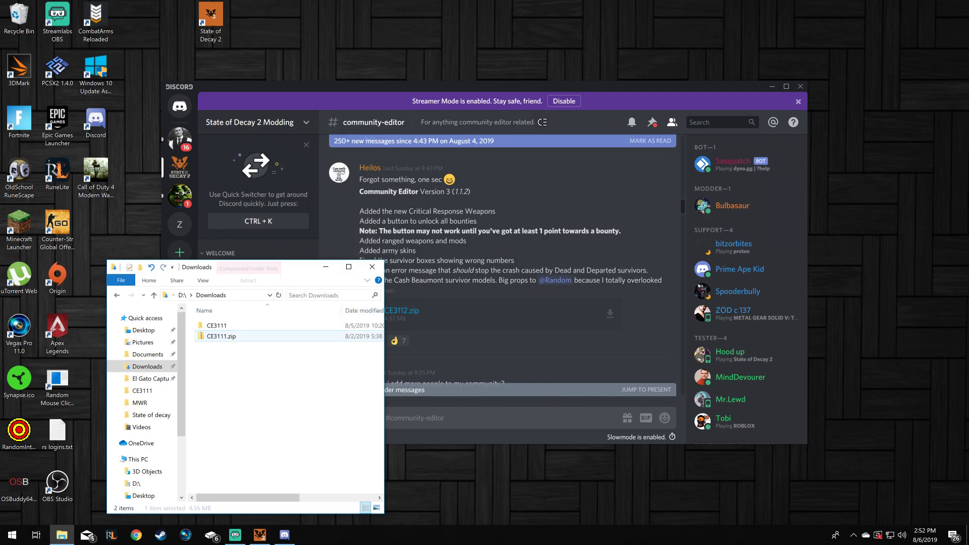
{"action": "left_click", "coordinate": [217, 325]}
{"action": "double_click", "coordinate": [217, 326]}
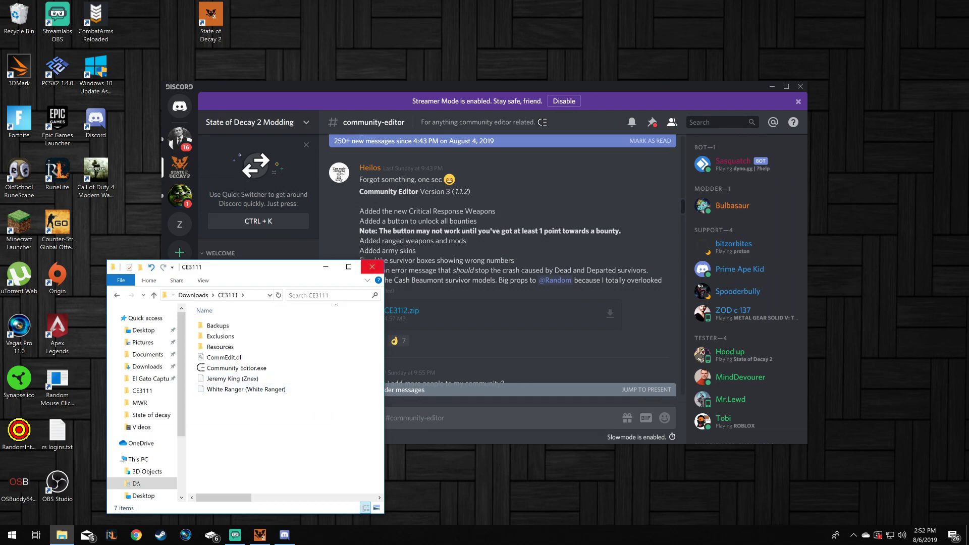
{"action": "left_click", "coordinate": [372, 267]}
{"action": "left_click", "coordinate": [800, 87]}
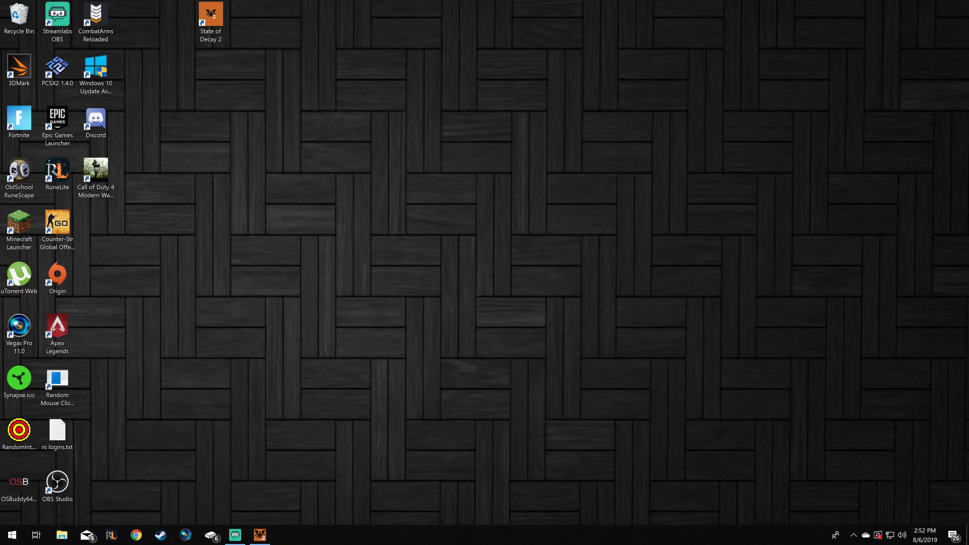
Switch to State of Decay 2 and start a new community in the empty slot, skipping the tutorial.
{"action": "left_click", "coordinate": [260, 535]}
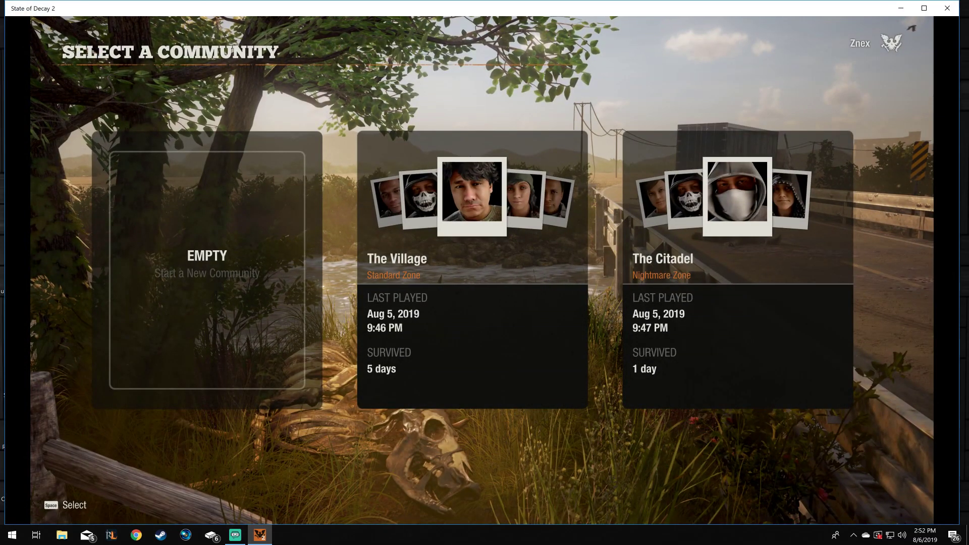
{"action": "key", "text": "Right"}
{"action": "key", "text": "Left"}
{"action": "key", "text": "Return"}
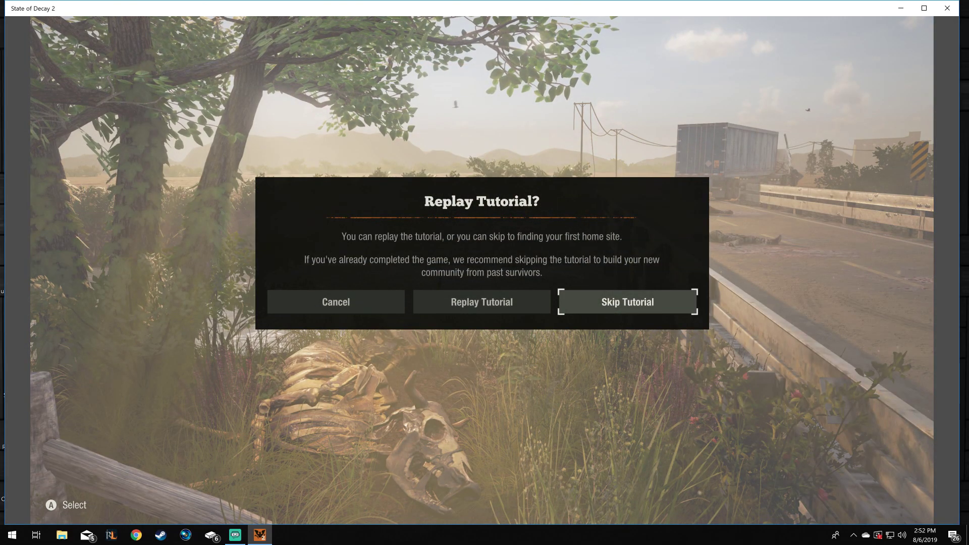
{"action": "key", "text": "Left"}
{"action": "key", "text": "Right"}
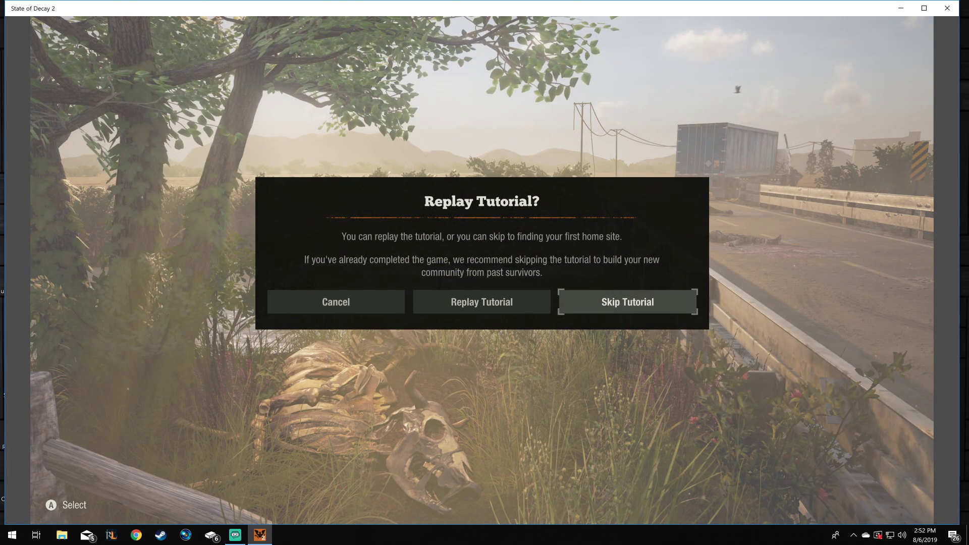
{"action": "key", "text": "Return"}
Accept the first map offered, before Meagher Valley, and the Standard Zone difficulty for the new community.
{"action": "key", "text": "Right"}
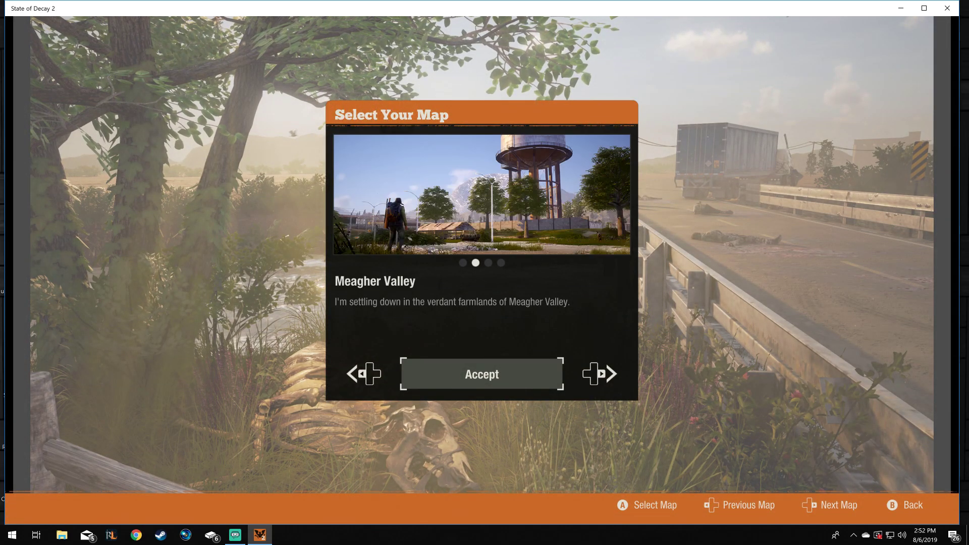
{"action": "key", "text": "Left"}
{"action": "key", "text": "Return"}
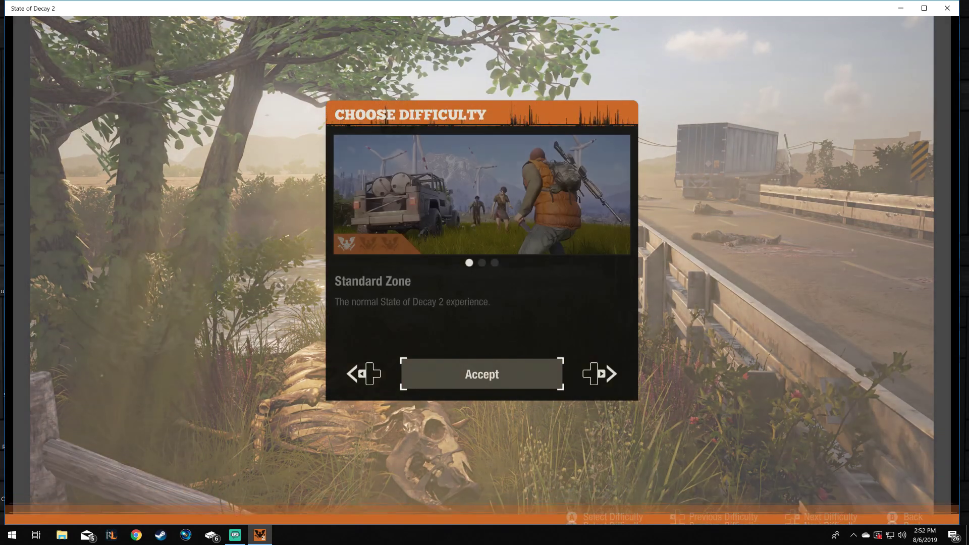
{"action": "key", "text": "Return"}
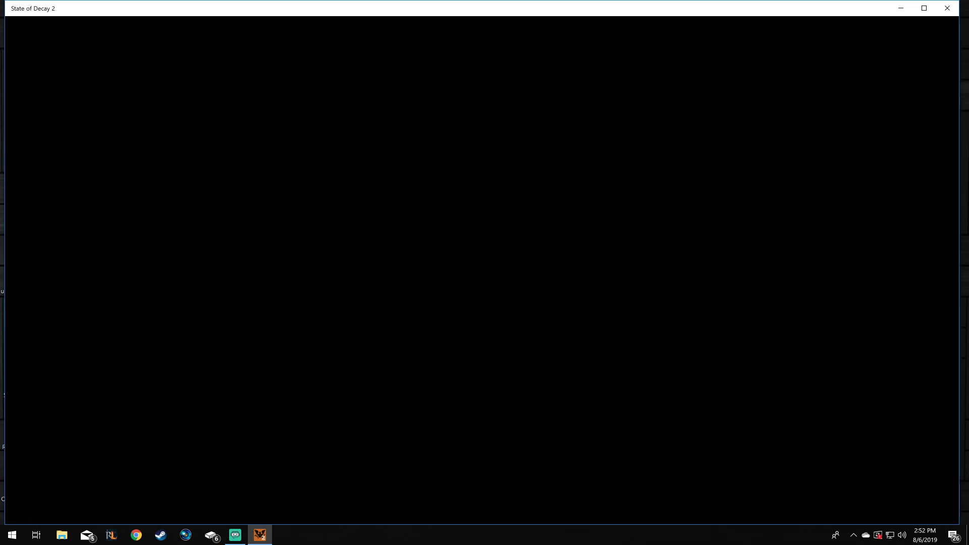
Choose the Amenities builder legacy and continue to the survivor selection.
{"action": "key", "text": "Return"}
{"action": "key", "text": "Right"}
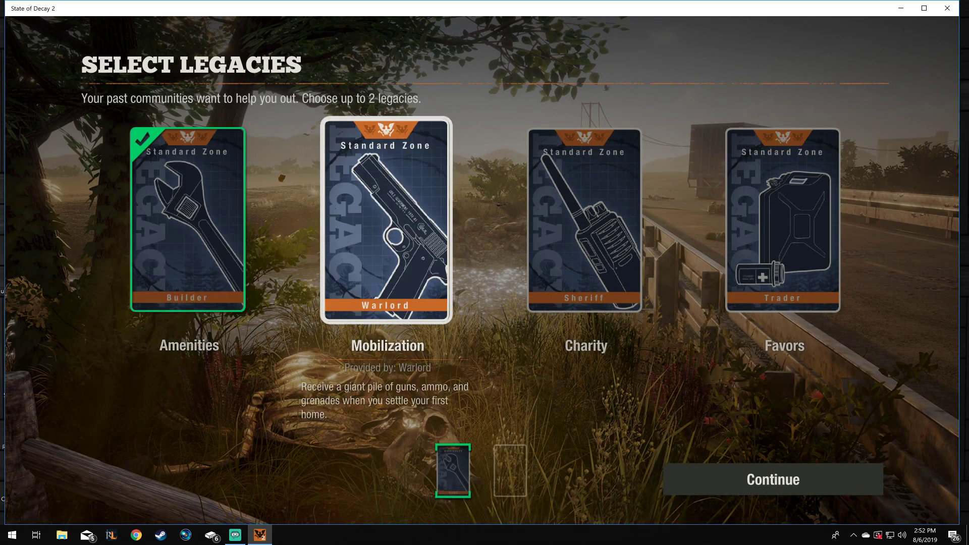
{"action": "key", "text": "Right"}
{"action": "key", "text": "Down"}
{"action": "key", "text": "Return"}
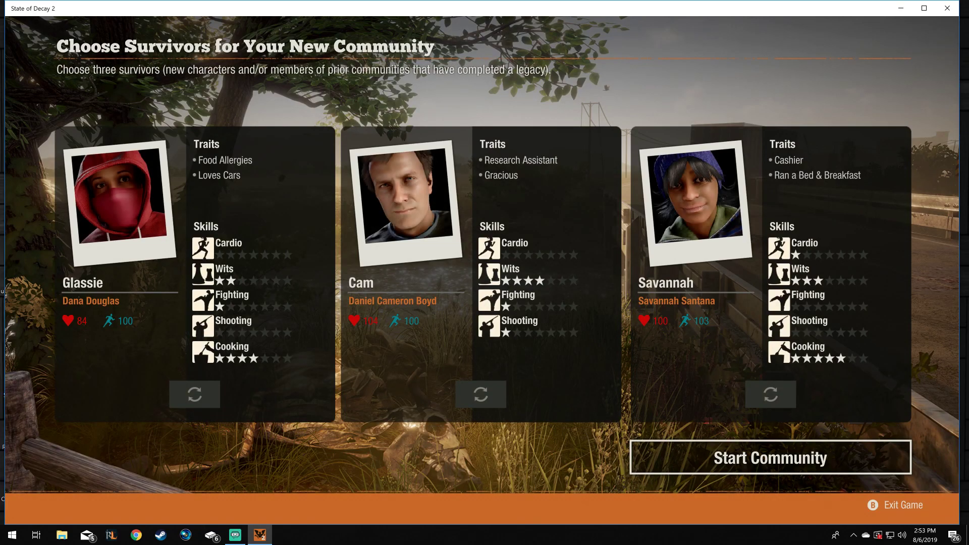
Keep the three offered survivors and confirm starting the community.
{"action": "key", "text": "Down"}
{"action": "key", "text": "Down"}
{"action": "key", "text": "Return"}
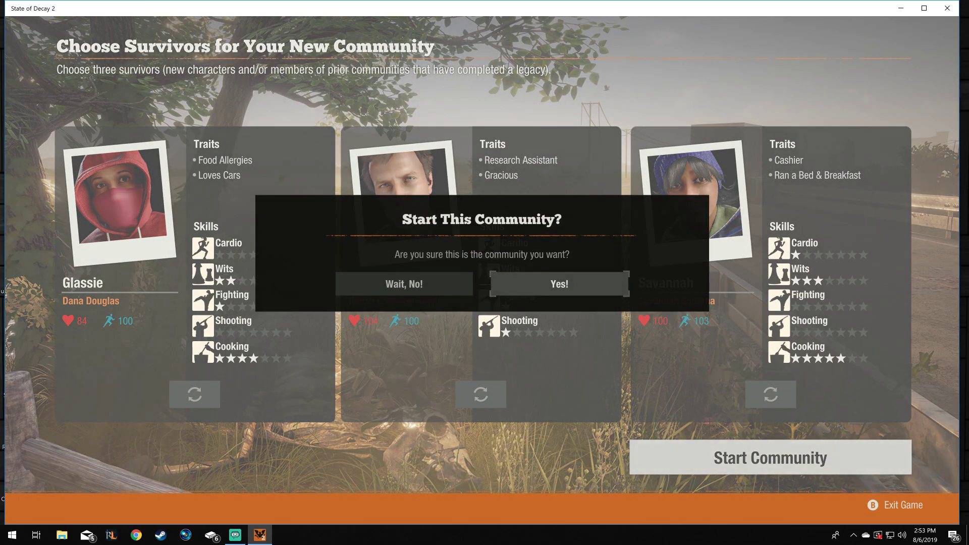
{"action": "key", "text": "Return"}
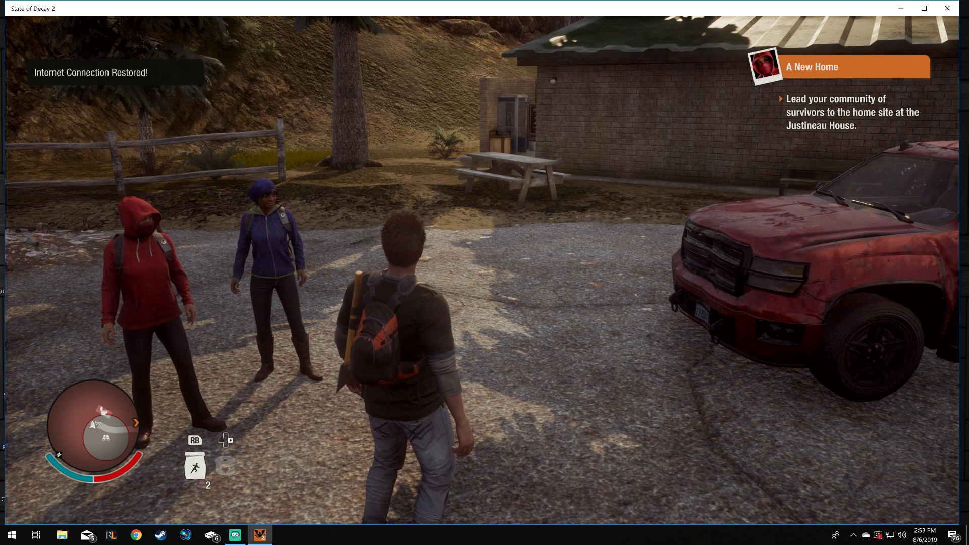
{"action": "key", "text": "Escape"}
{"action": "key", "text": "Down"}
{"action": "key", "text": "Down"}
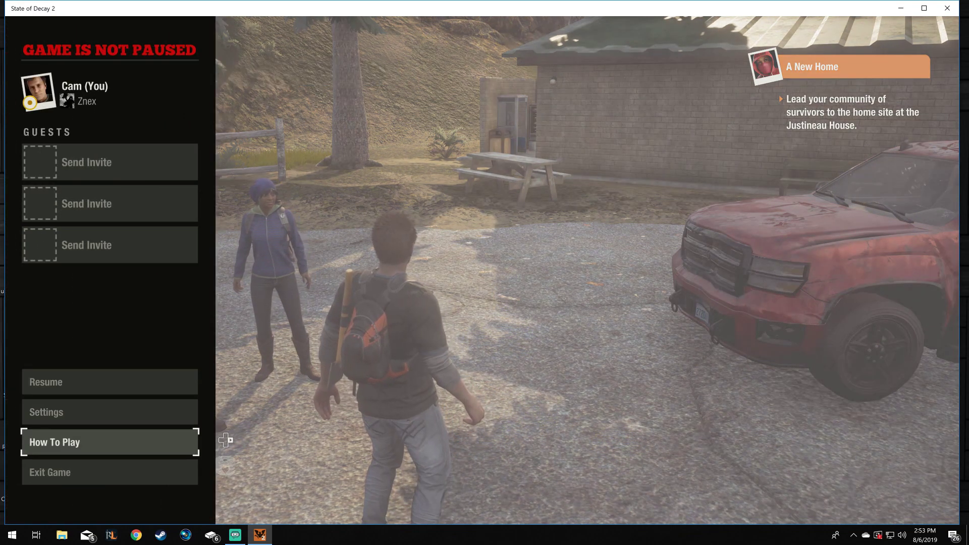
{"action": "key", "text": "Escape"}
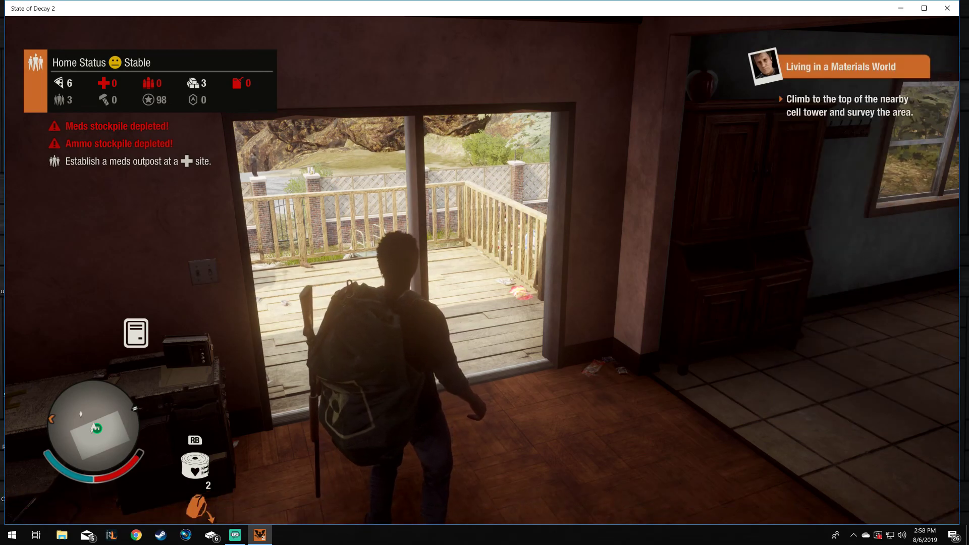
Check the contents of the community supply locker and look over the yard from the back deck.
{"action": "key", "text": "e"}
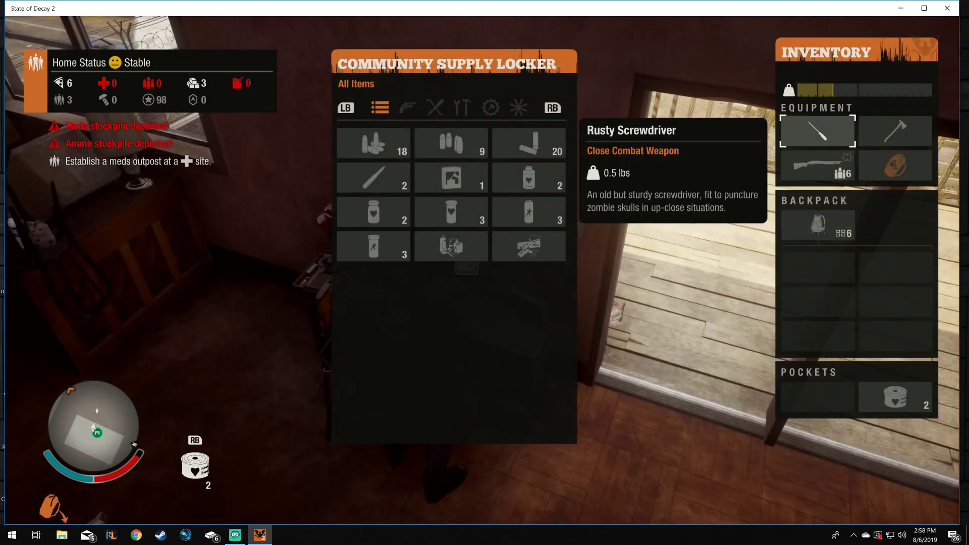
{"action": "key", "text": "Escape"}
{"action": "key", "text": "w"}
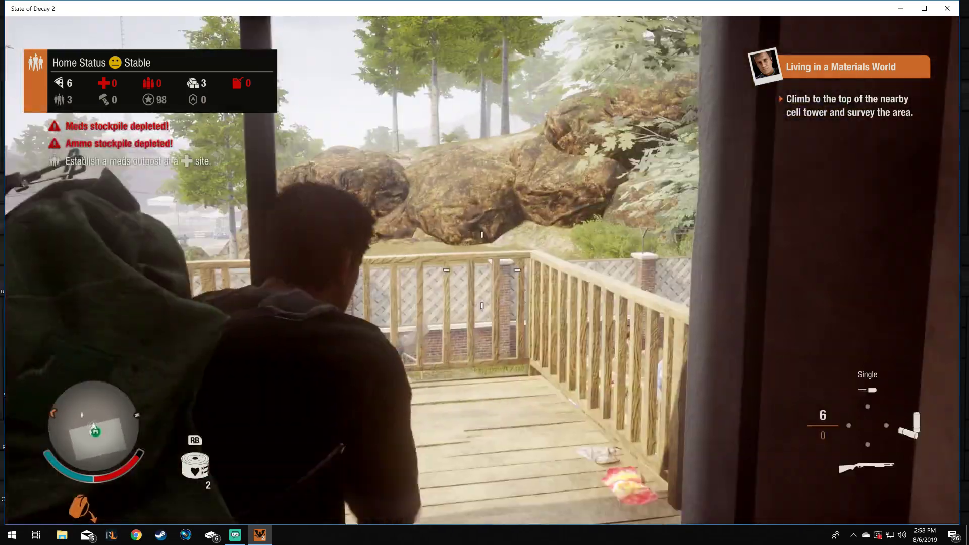
{"action": "key", "text": "w"}
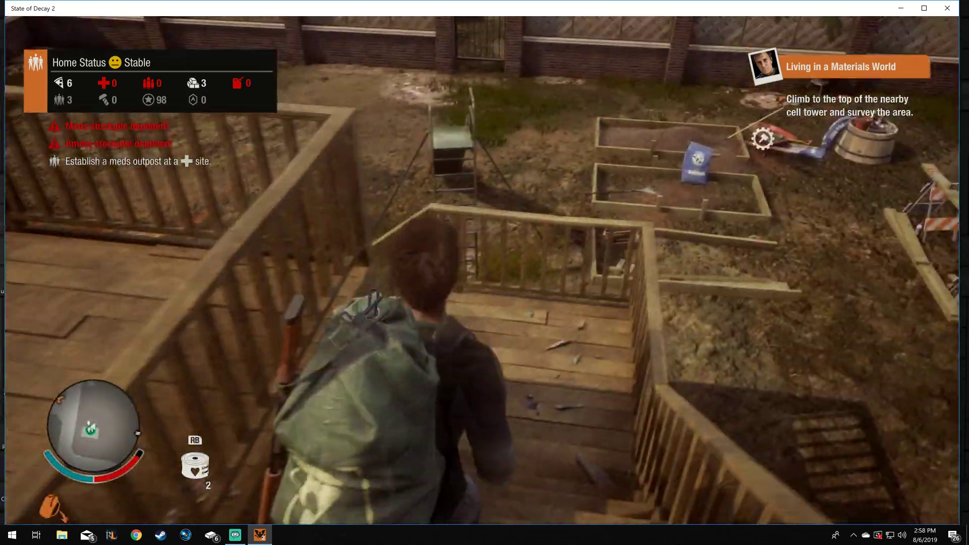
{"action": "key", "text": "s"}
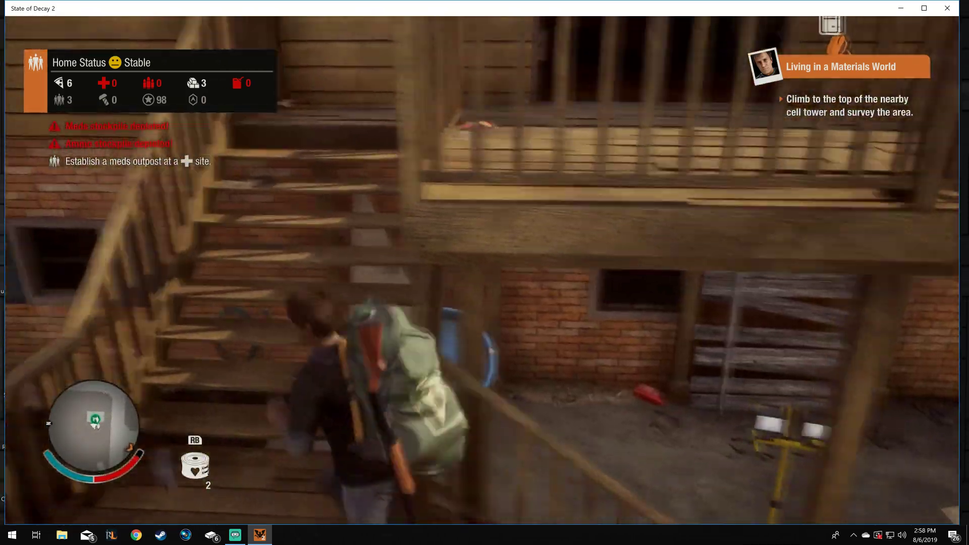
Carry the rucksack back into the house and deposit it in the storage room.
{"action": "key", "text": "w"}
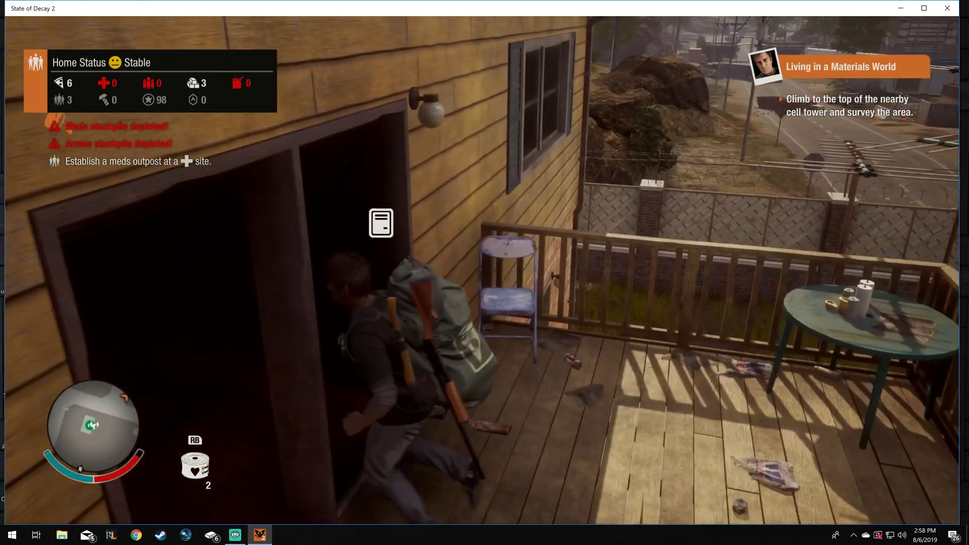
{"action": "key", "text": "w"}
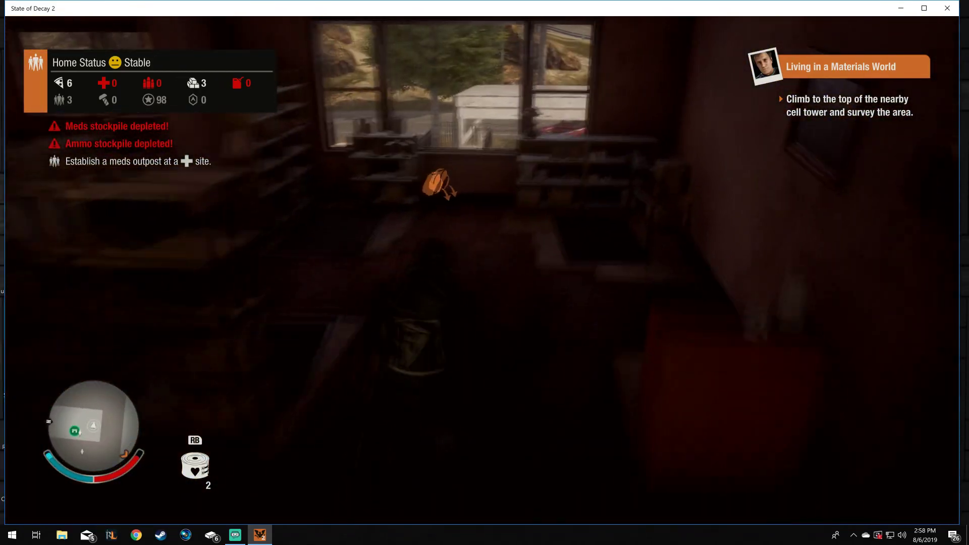
{"action": "key", "text": "y"}
Exit the current session to the main menu and close State of Decay 2.
{"action": "key", "text": "Escape"}
{"action": "key", "text": "Down"}
{"action": "key", "text": "Down"}
{"action": "key", "text": "Down"}
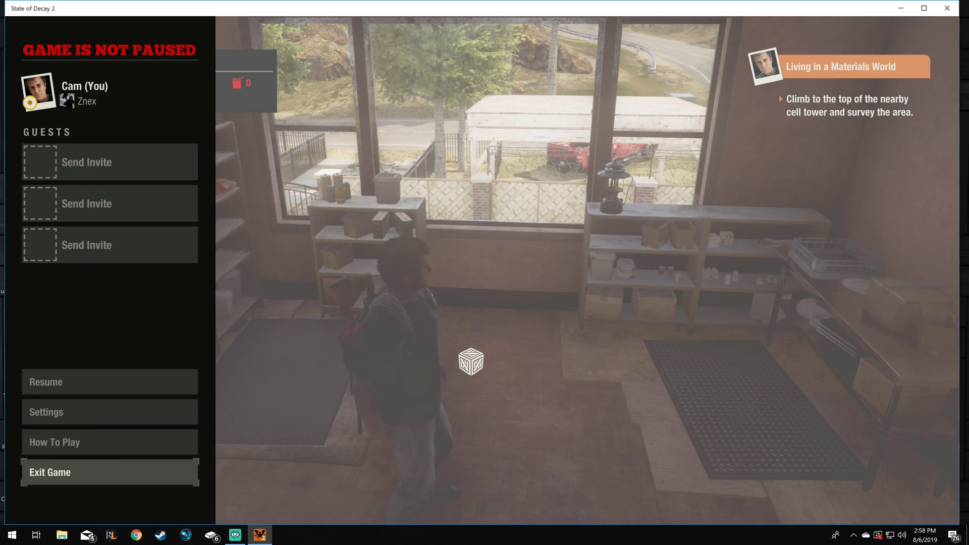
{"action": "key", "text": "Return"}
{"action": "key", "text": "Left"}
{"action": "key", "text": "Left"}
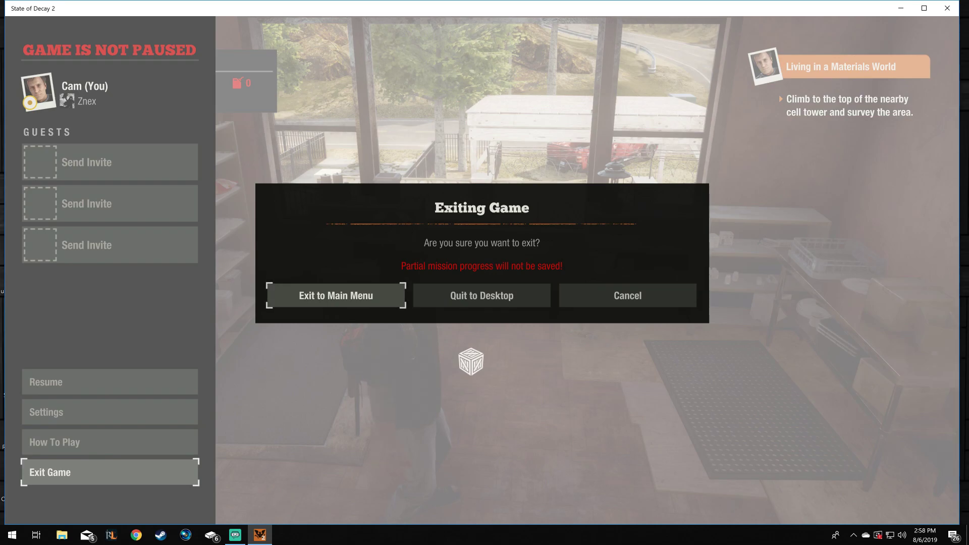
{"action": "key", "text": "Return"}
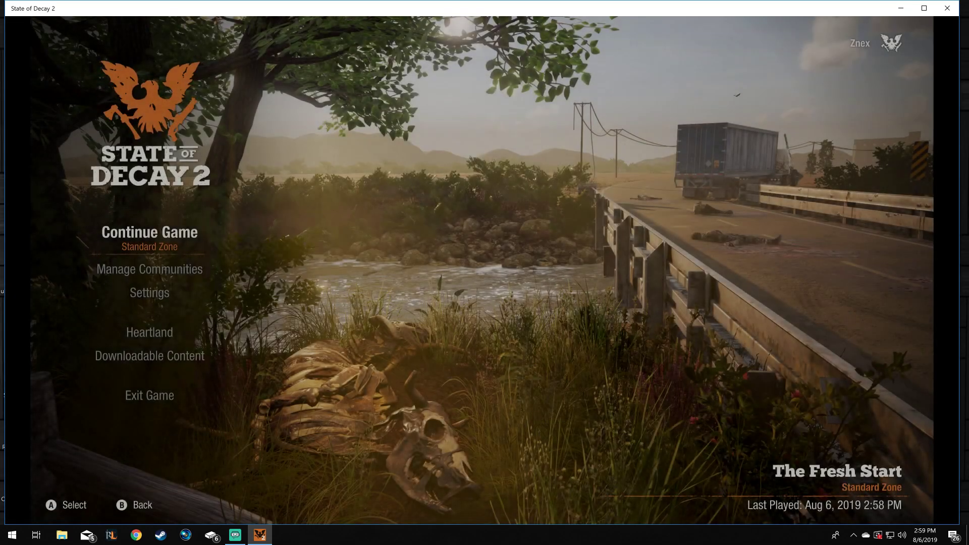
{"action": "key", "text": "Escape"}
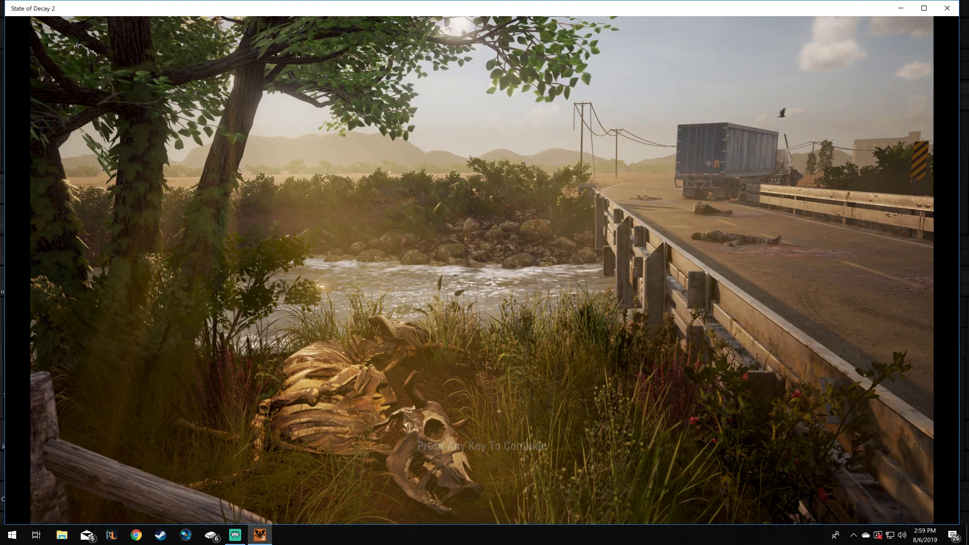
{"action": "left_click", "coordinate": [947, 8]}
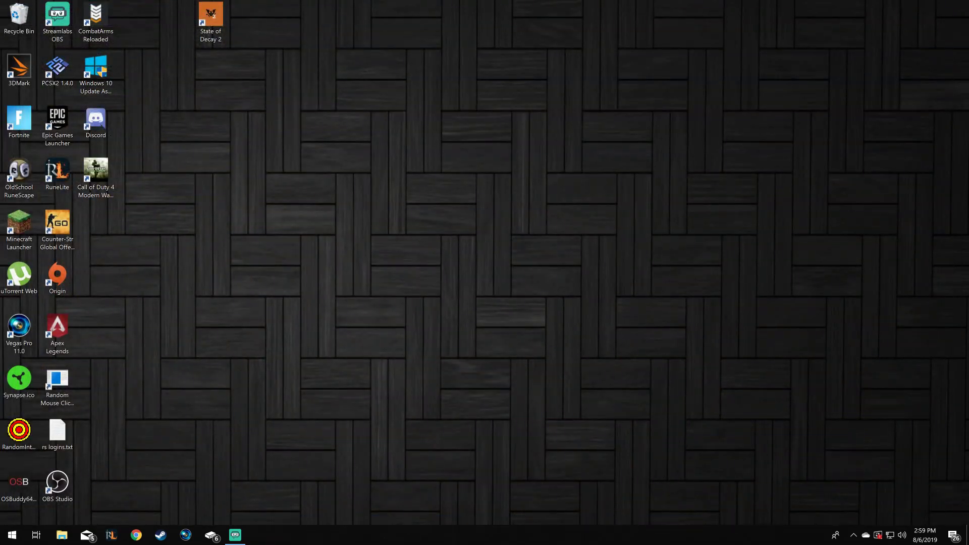
Open the CE3111 folder in Downloads and launch Community Editor.exe.
{"action": "left_click", "coordinate": [62, 535]}
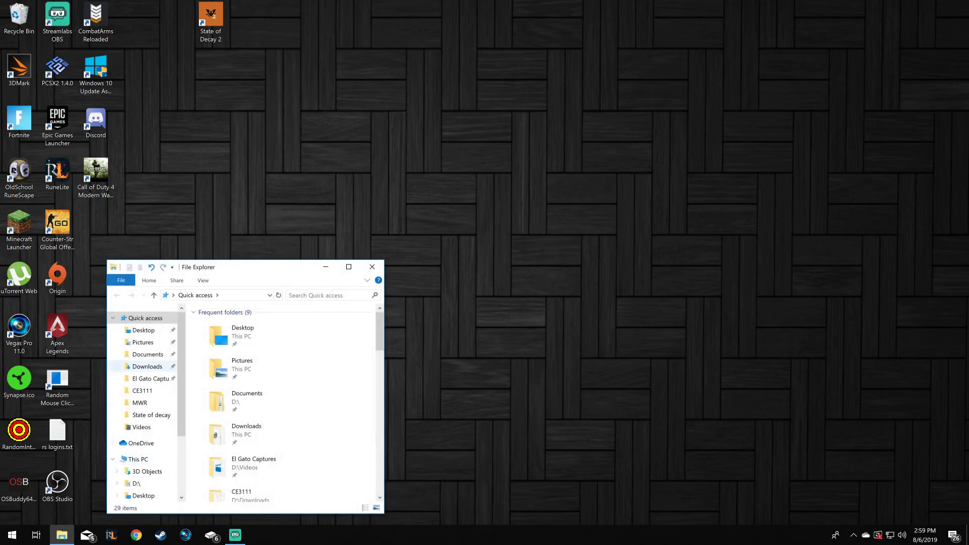
{"action": "left_click", "coordinate": [148, 354]}
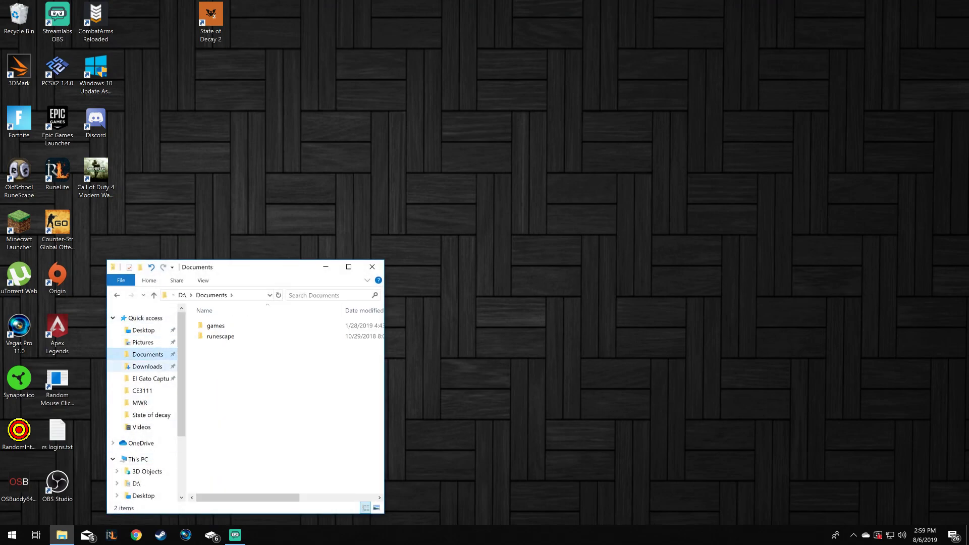
{"action": "left_click", "coordinate": [148, 366]}
{"action": "double_click", "coordinate": [217, 326]}
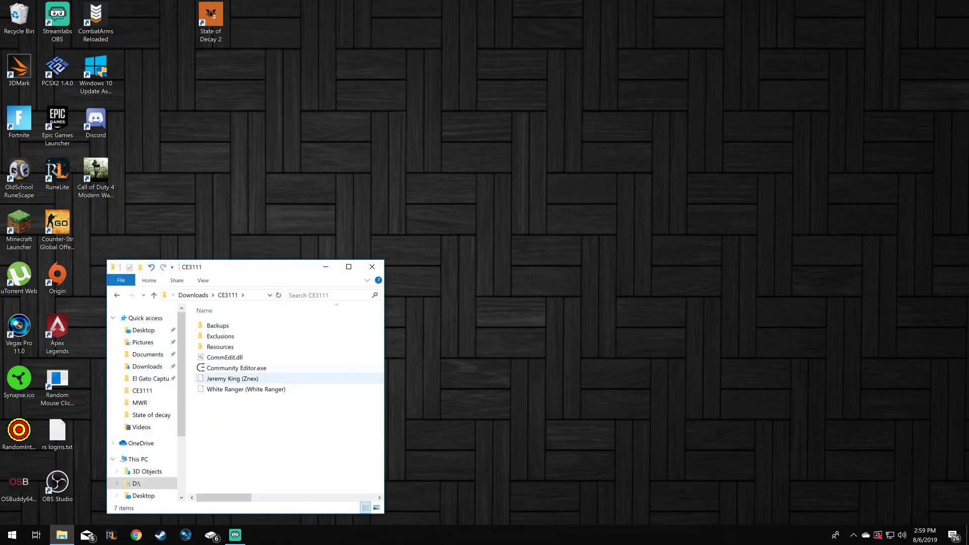
{"action": "left_click", "coordinate": [236, 368]}
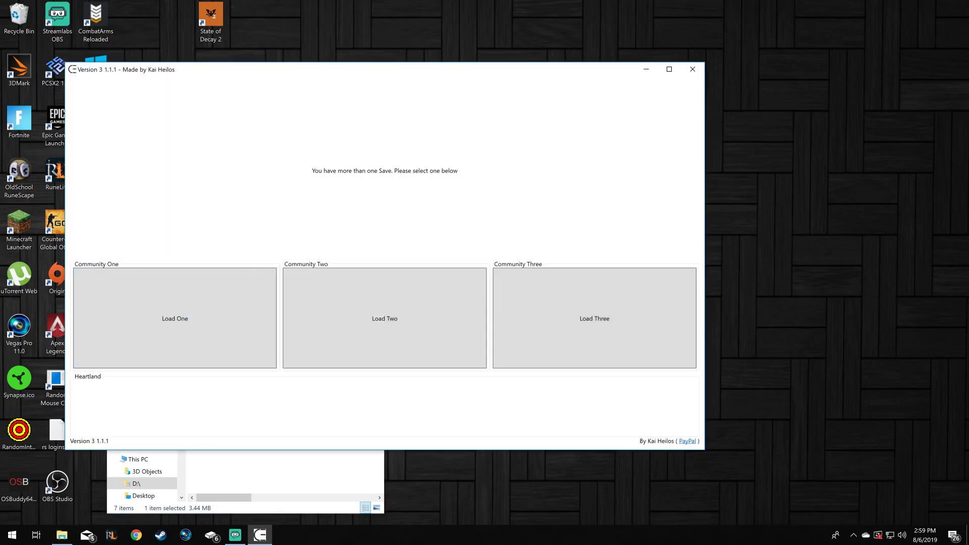
Load Community One and go through its survivors, ending with the first one in the list selected.
{"action": "left_click", "coordinate": [174, 318]}
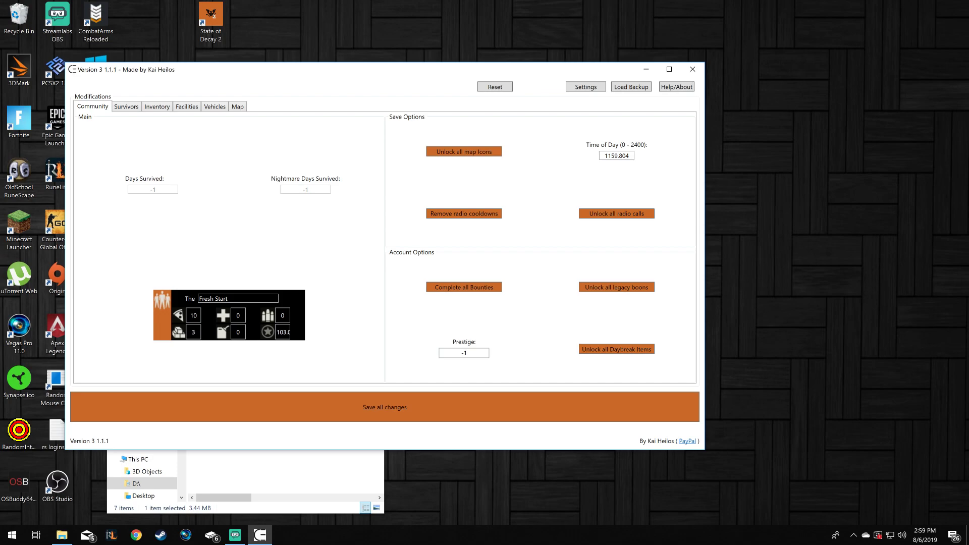
{"action": "left_click", "coordinate": [126, 107]}
{"action": "left_click", "coordinate": [139, 154]}
{"action": "left_click", "coordinate": [139, 164]}
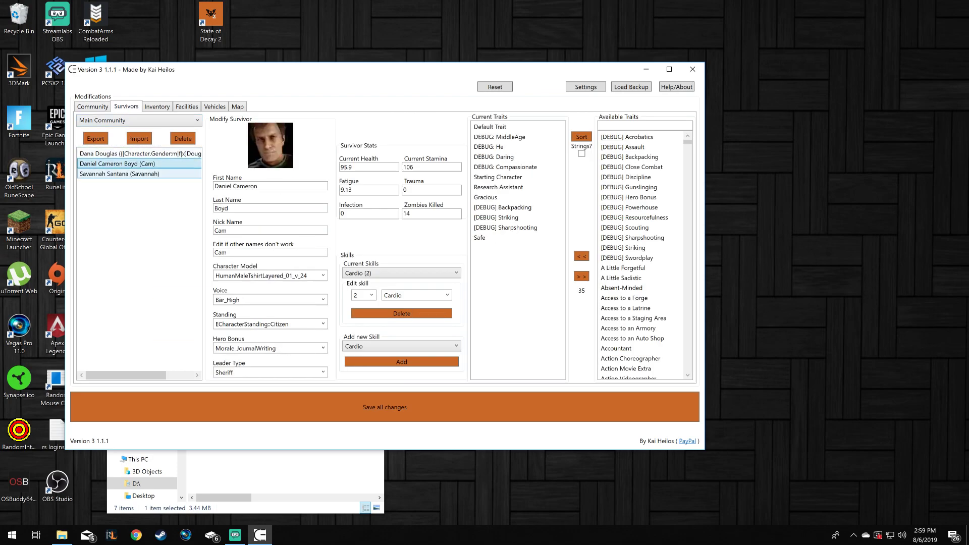
{"action": "left_click", "coordinate": [139, 173]}
{"action": "left_click", "coordinate": [139, 164]}
{"action": "left_click", "coordinate": [139, 154]}
{"action": "left_click", "coordinate": [139, 164]}
{"action": "left_click", "coordinate": [138, 173]}
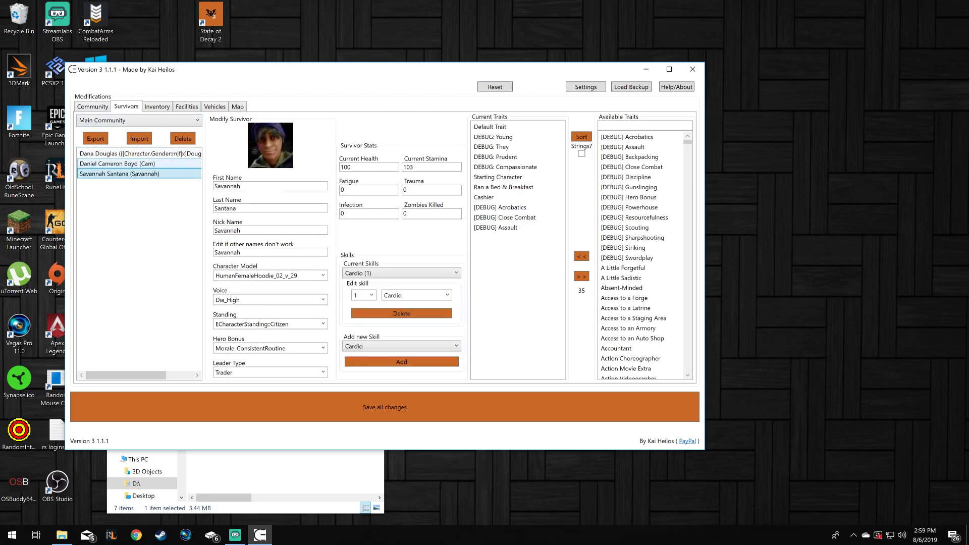
{"action": "left_click", "coordinate": [139, 164]}
{"action": "left_click", "coordinate": [139, 153]}
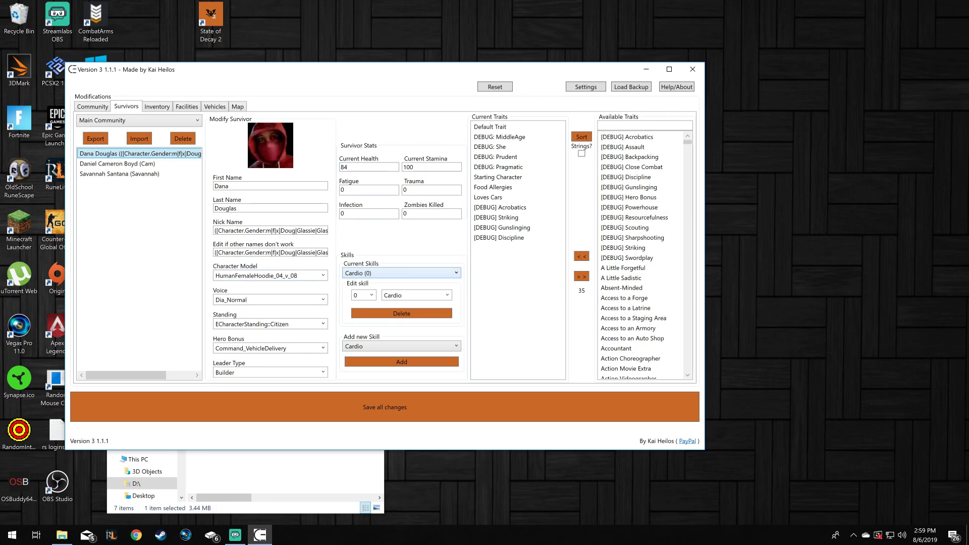
Browse the alphabetical list of available traits for the selected survivor, from the [DEBUG] entries through those starting with B.
{"action": "scroll", "coordinate": [640, 256], "scroll_direction": "down", "scroll_amount": 15}
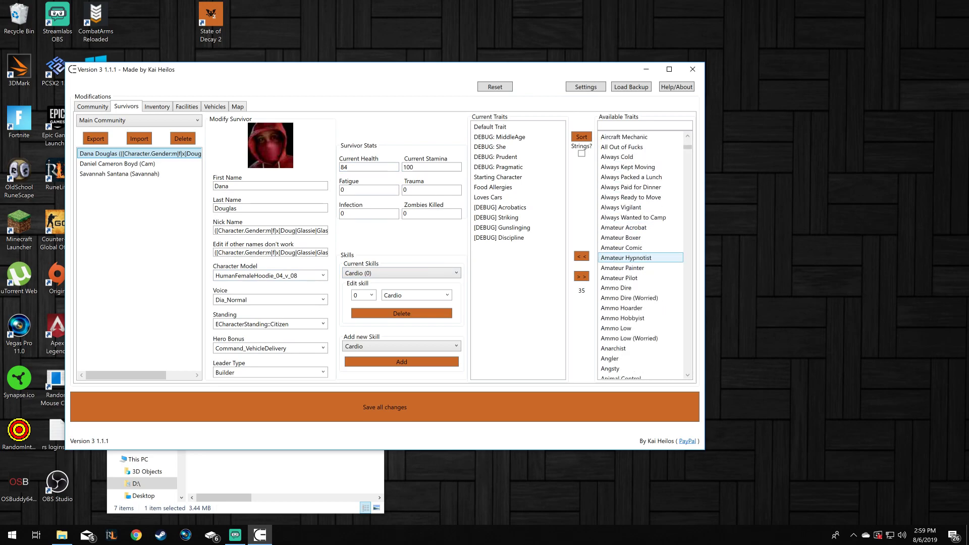
{"action": "key", "text": "Down"}
{"action": "key", "text": "Down"}
{"action": "key", "text": "Down"}
{"action": "key", "text": "Down"}
{"action": "key", "text": "Down"}
{"action": "key", "text": "Down"}
{"action": "key", "text": "Down"}
{"action": "key", "text": "Down"}
{"action": "key", "text": "Down"}
{"action": "key", "text": "Down"}
{"action": "key", "text": "Down"}
{"action": "key", "text": "Down"}
{"action": "key", "text": "Down"}
{"action": "key", "text": "Down"}
{"action": "key", "text": "Down"}
{"action": "key", "text": "Down"}
{"action": "key", "text": "Down"}
{"action": "key", "text": "Down"}
{"action": "key", "text": "Down"}
{"action": "key", "text": "Down"}
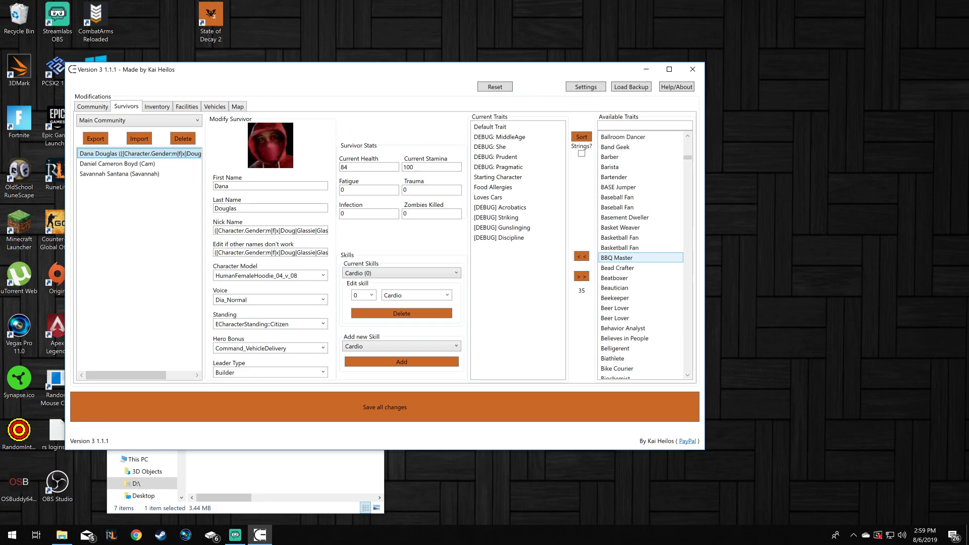
{"action": "key", "text": "Down"}
{"action": "key", "text": "Down"}
{"action": "key", "text": "Down"}
{"action": "key", "text": "Down"}
{"action": "key", "text": "Down"}
{"action": "key", "text": "Down"}
{"action": "key", "text": "Down"}
{"action": "key", "text": "Down"}
{"action": "key", "text": "Down"}
{"action": "key", "text": "Down"}
{"action": "key", "text": "Down"}
{"action": "key", "text": "Down"}
{"action": "key", "text": "Down"}
{"action": "key", "text": "Down"}
{"action": "key", "text": "Down"}
{"action": "key", "text": "Down"}
{"action": "key", "text": "Down"}
{"action": "key", "text": "Down"}
{"action": "key", "text": "Down"}
{"action": "key", "text": "Down"}
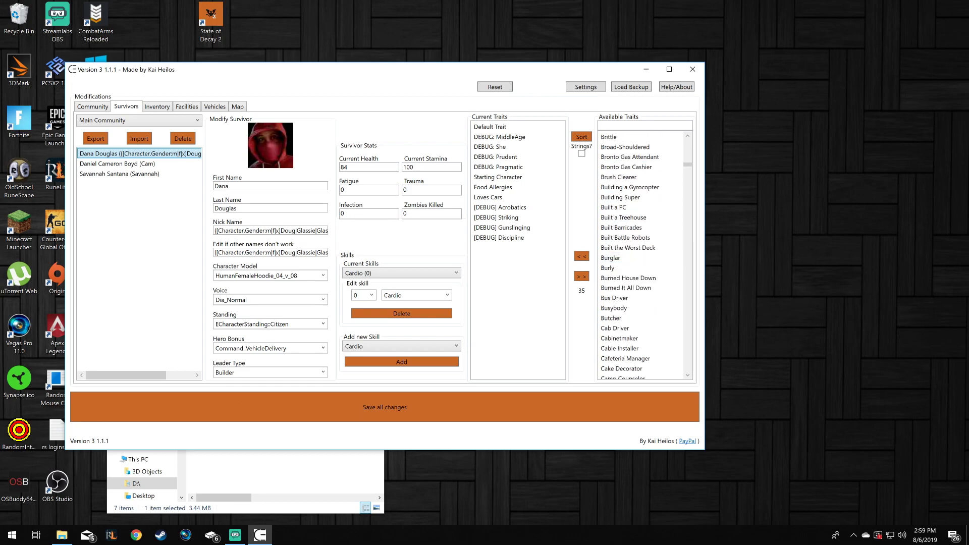
Set the selected survivor's existing Cardio skill to level 7.
{"action": "left_click", "coordinate": [402, 273]}
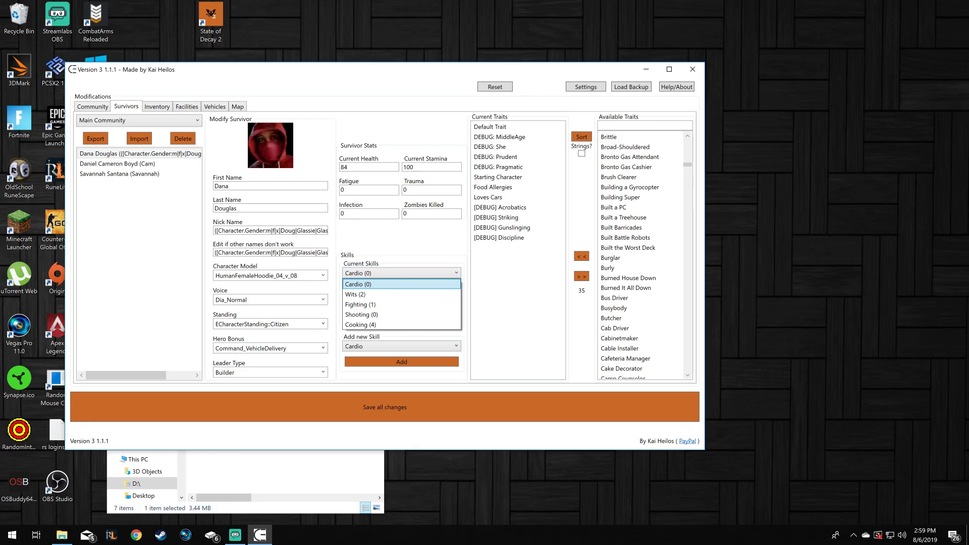
{"action": "left_click", "coordinate": [402, 284]}
{"action": "left_click", "coordinate": [401, 346]}
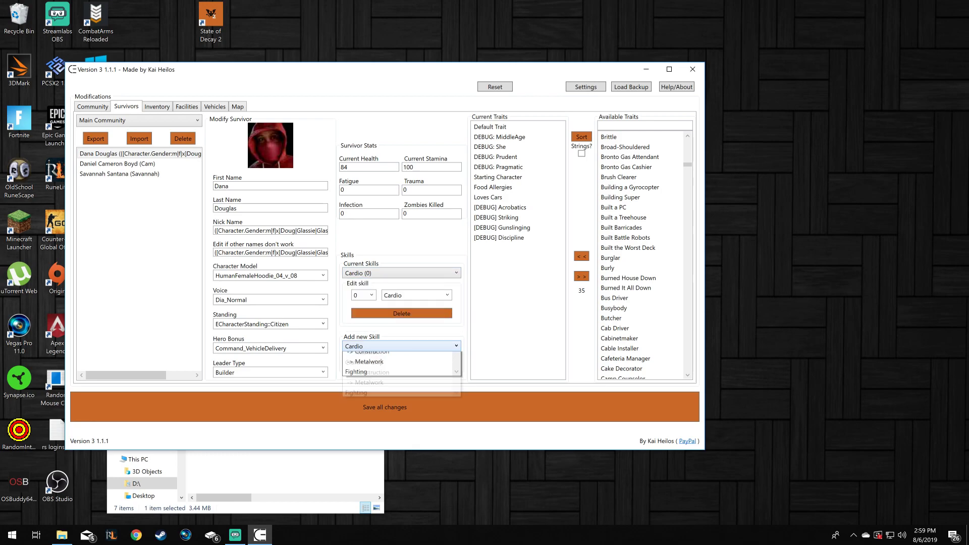
{"action": "key", "text": "Up"}
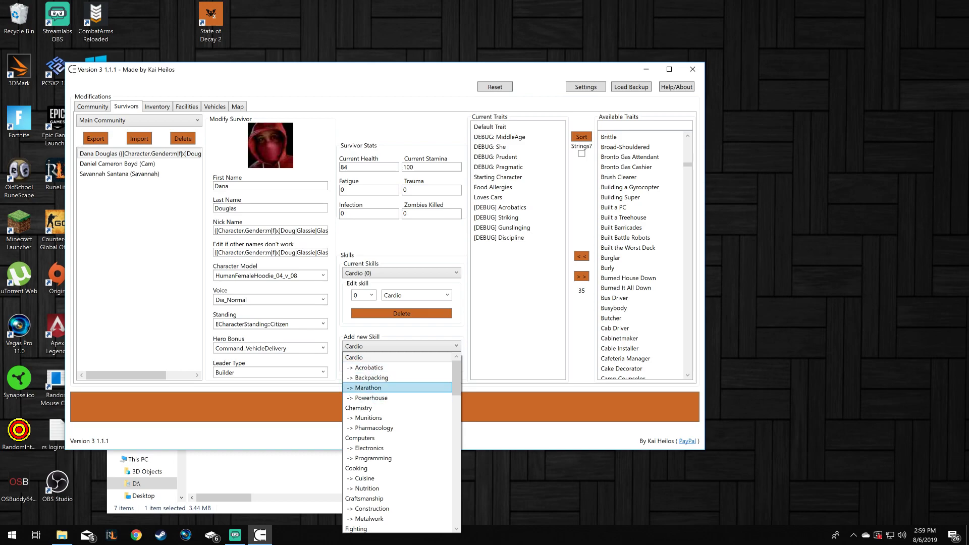
{"action": "key", "text": "Escape"}
{"action": "left_click", "coordinate": [371, 295]}
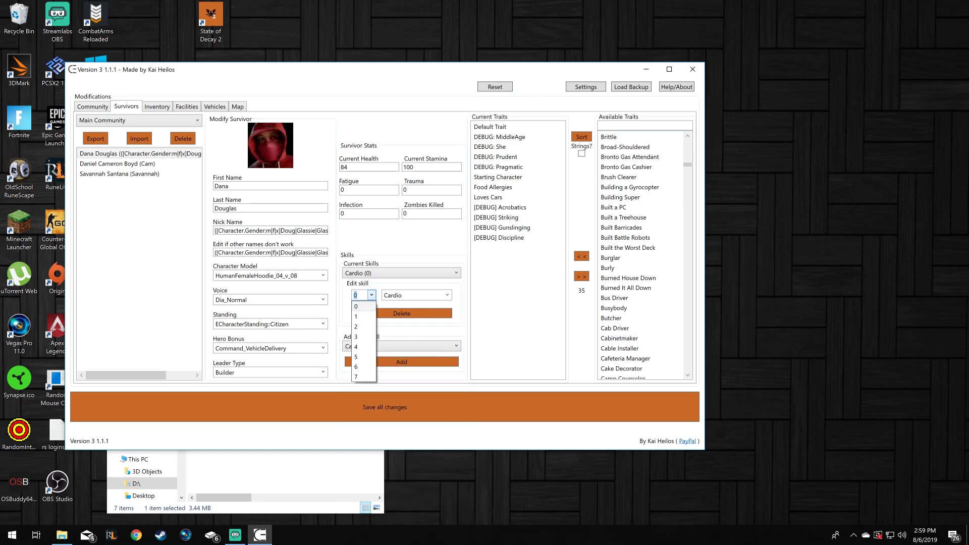
{"action": "key", "text": "Return"}
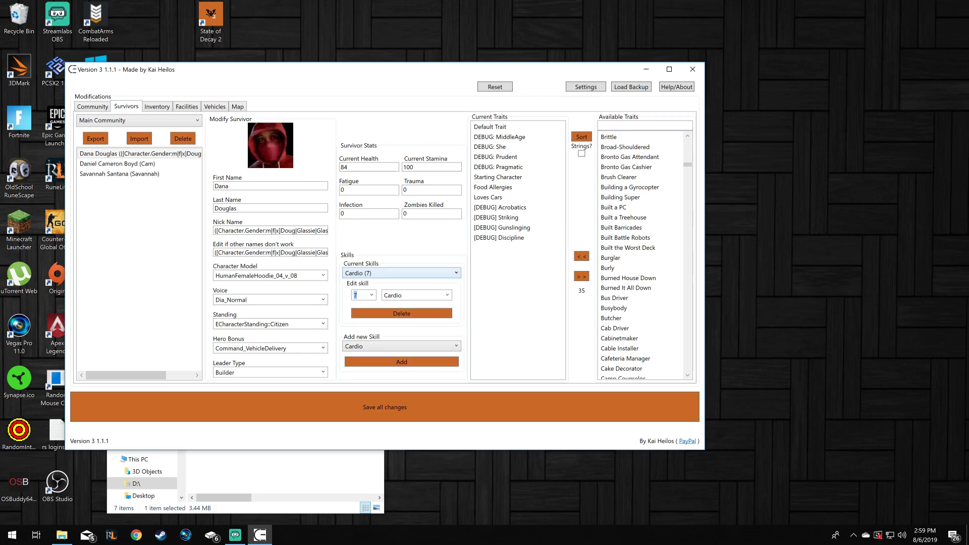
Add the Marathon specialization of Cardio as a new skill for the survivor and set its level to 7.
{"action": "left_click", "coordinate": [402, 346]}
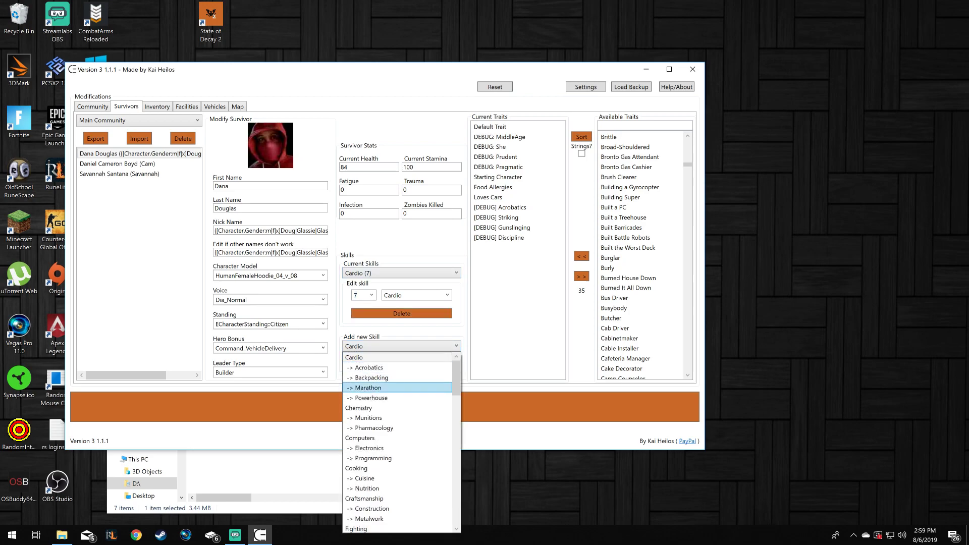
{"action": "left_click", "coordinate": [374, 389]}
{"action": "left_click", "coordinate": [401, 362]}
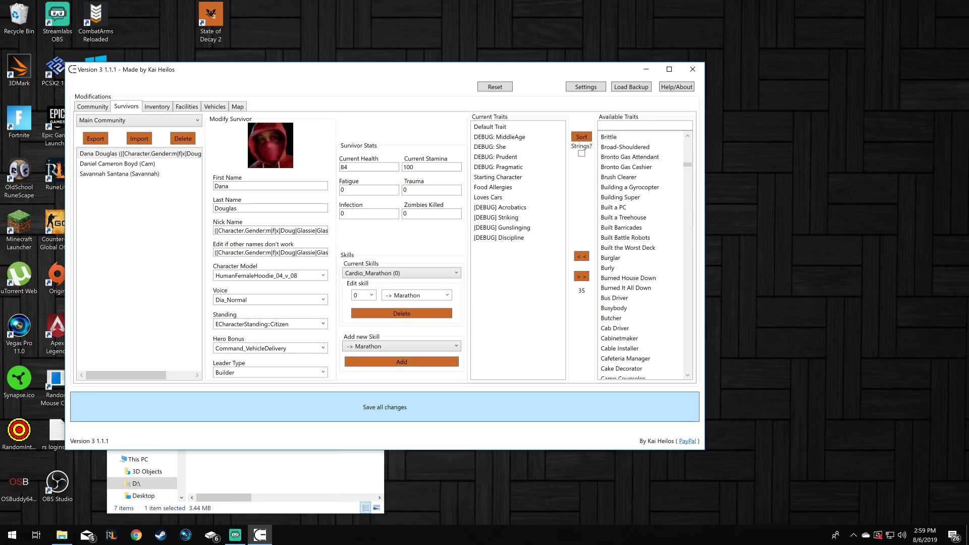
{"action": "left_click", "coordinate": [372, 295]}
{"action": "left_click", "coordinate": [364, 378]}
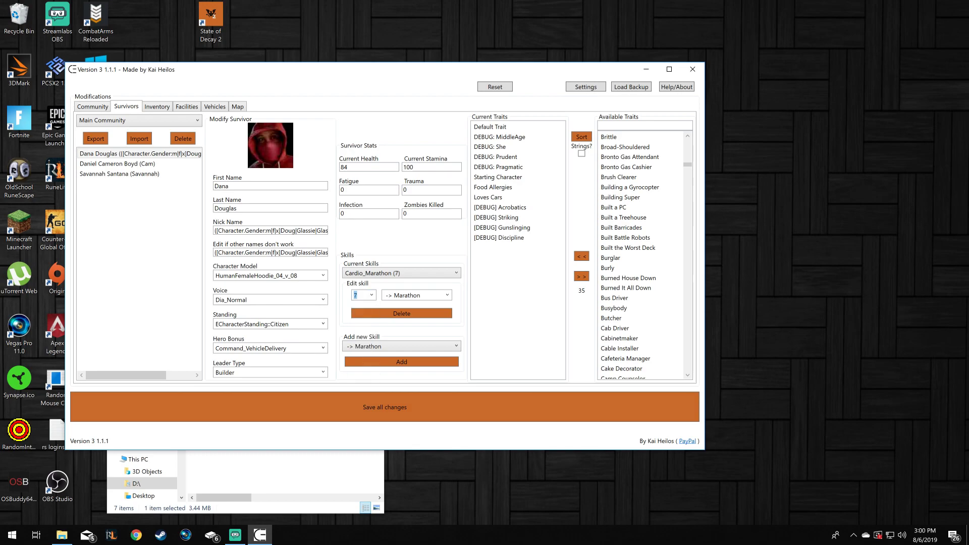
Review the survivor's list of current skills and their levels, keeping Cardio_Marathon selected.
{"action": "left_click", "coordinate": [401, 273]}
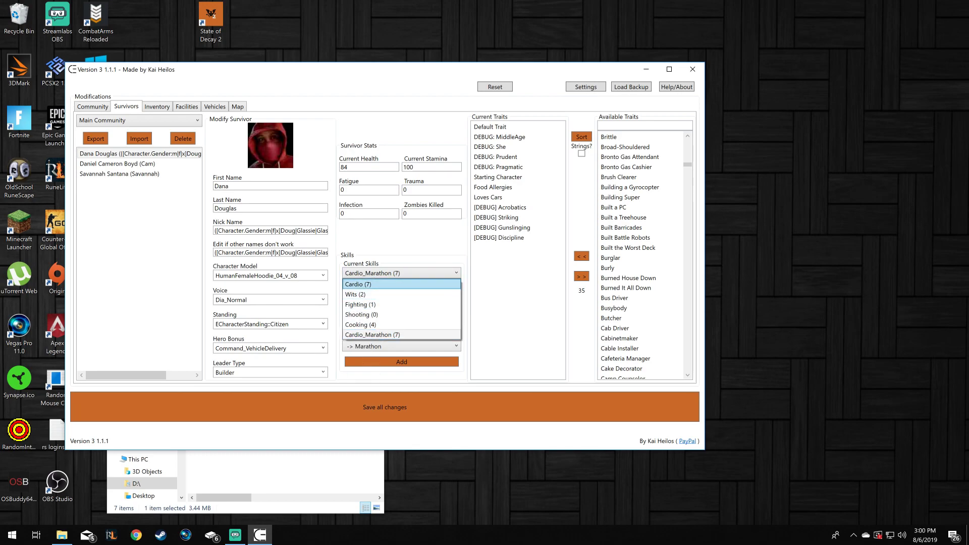
{"action": "key", "text": "Down"}
{"action": "key", "text": "Down"}
{"action": "key", "text": "Down"}
{"action": "key", "text": "Down"}
{"action": "key", "text": "Down"}
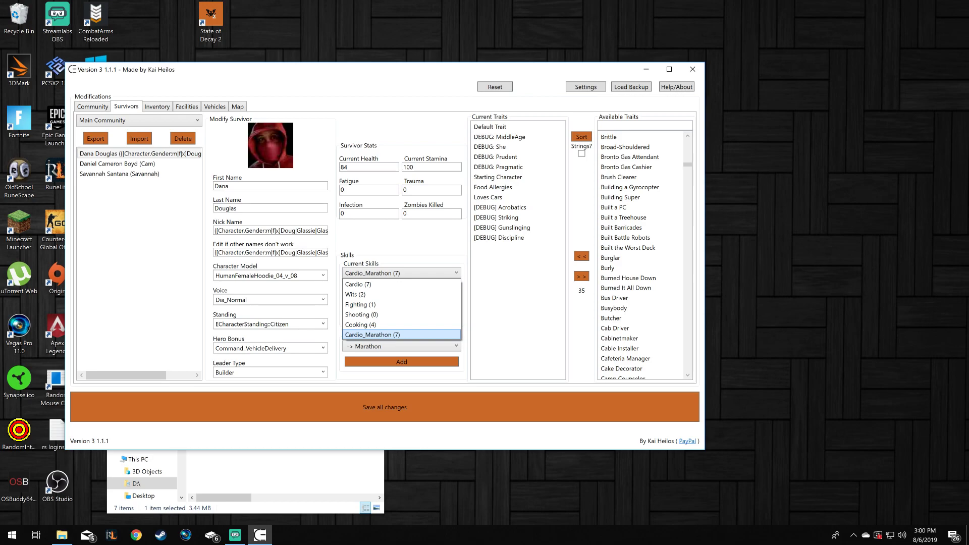
{"action": "key", "text": "Up"}
{"action": "key", "text": "Down"}
{"action": "key", "text": "Return"}
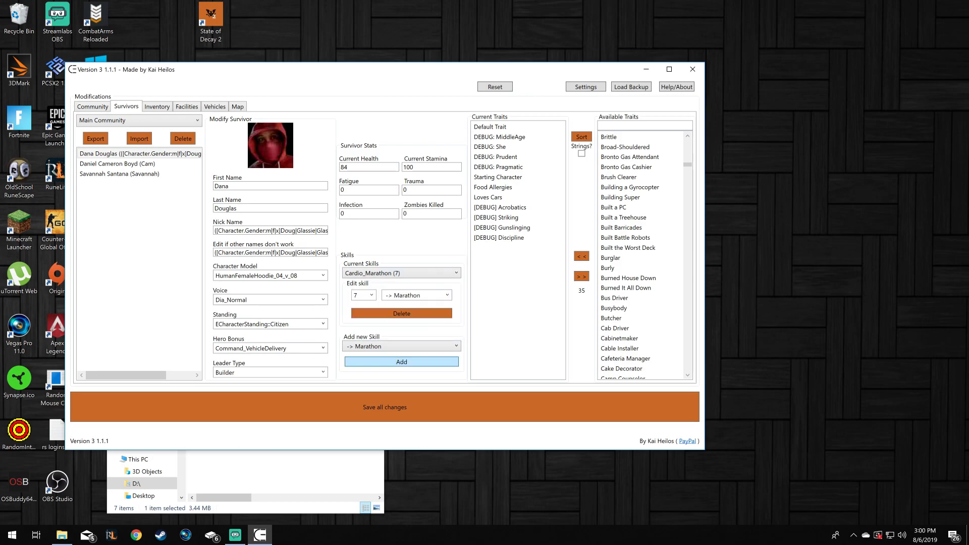
Find the Immortal trait among the available traits, add it to the survivor's current traits, and clear the search filter.
{"action": "scroll", "coordinate": [631, 318], "scroll_direction": "down", "scroll_amount": 10}
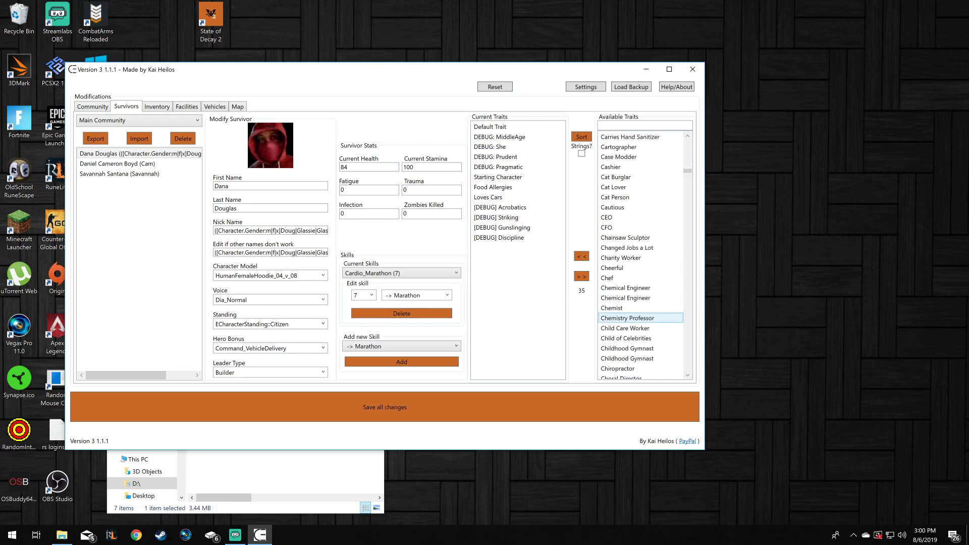
{"action": "left_click", "coordinate": [644, 126]}
{"action": "type", "text": "immortal"}
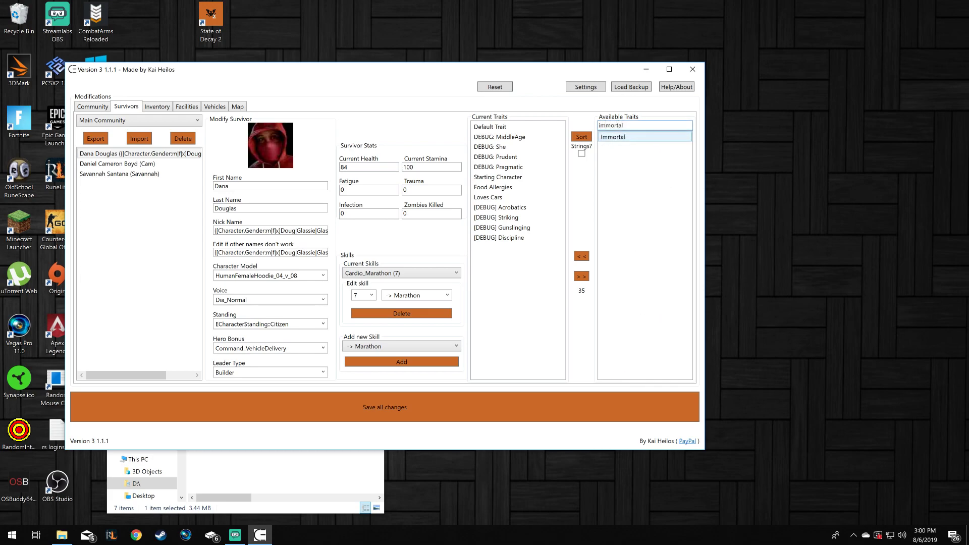
{"action": "left_click", "coordinate": [644, 137]}
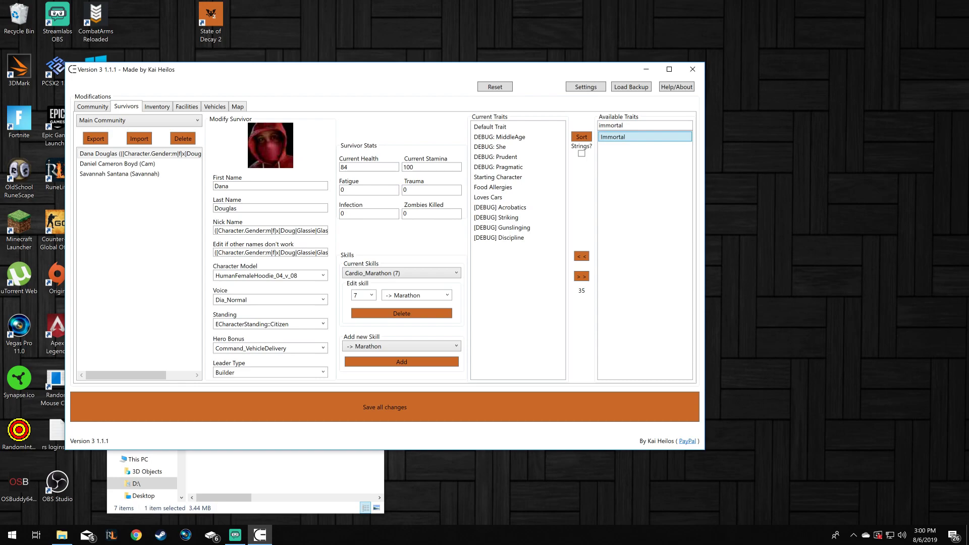
{"action": "left_click", "coordinate": [581, 255]}
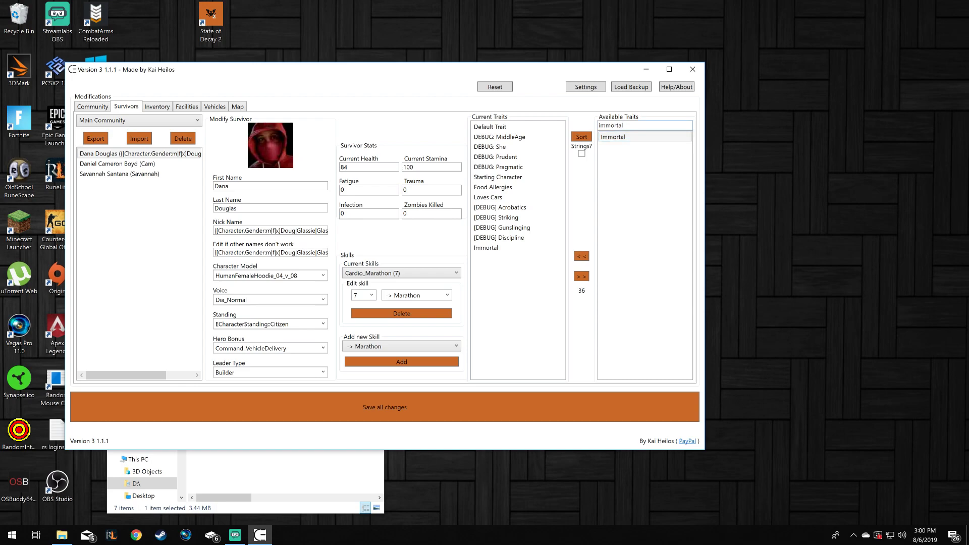
{"action": "double_click", "coordinate": [611, 125]}
{"action": "key", "text": "BackSpace"}
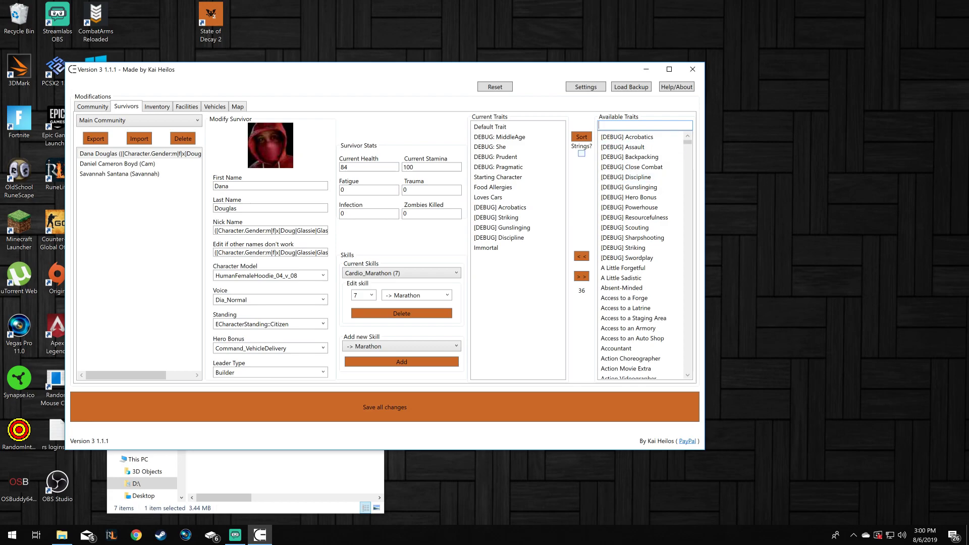
Show the traits by their internal string names, sort the available list, and browse it down to the Stamina and Standing entries.
{"action": "left_click", "coordinate": [581, 153]}
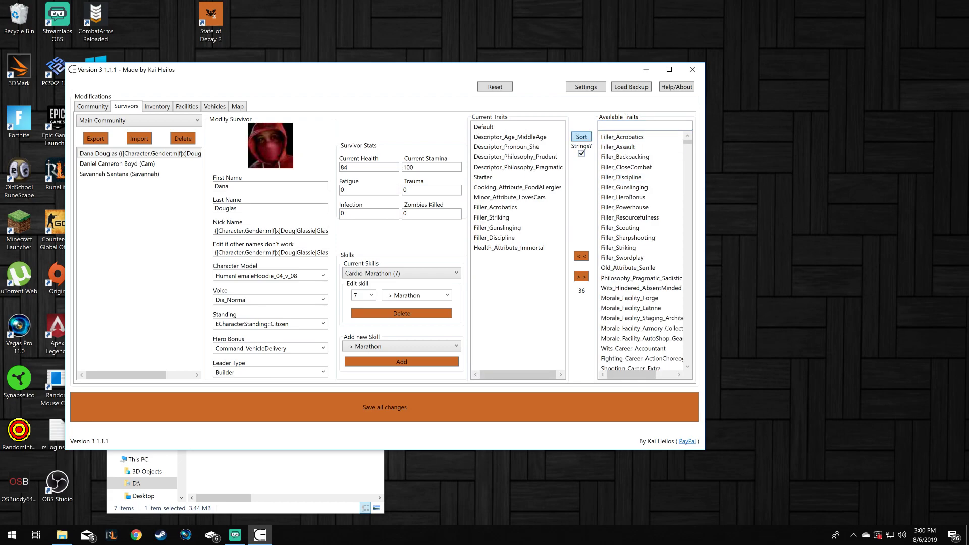
{"action": "left_click", "coordinate": [581, 136]}
{"action": "left_click_drag", "start_coordinate": [688, 141], "coordinate": [687, 164]}
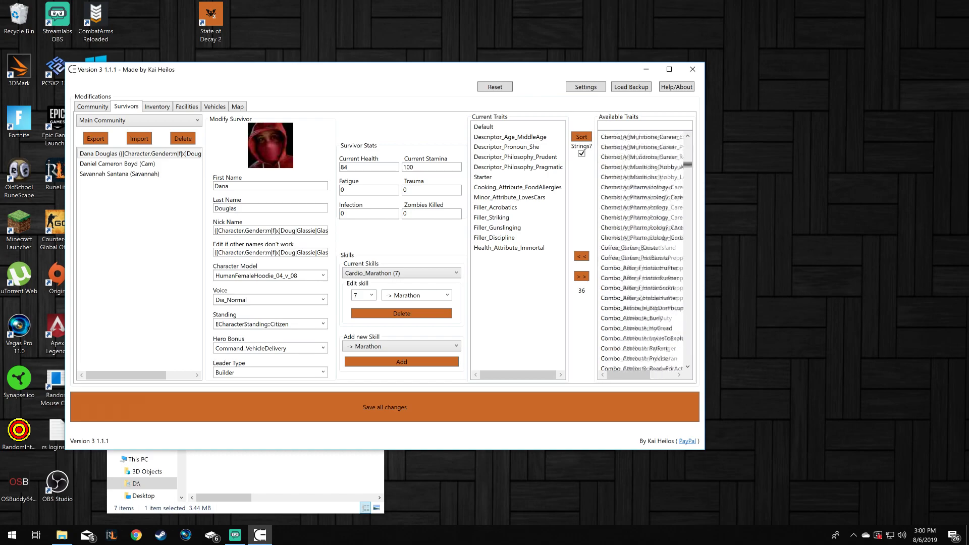
{"action": "scroll", "coordinate": [641, 252], "scroll_direction": "down", "scroll_amount": 15}
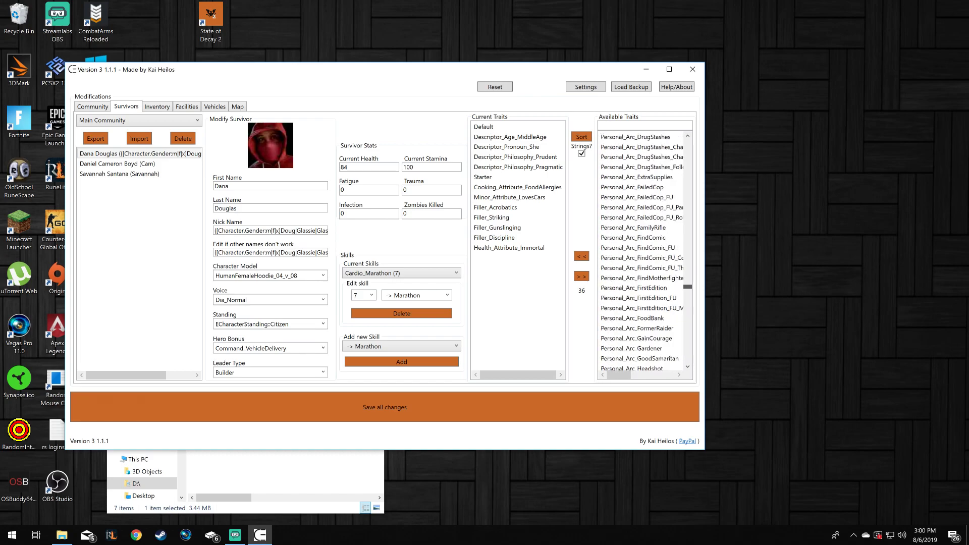
{"action": "scroll", "coordinate": [641, 253], "scroll_direction": "down", "scroll_amount": 15}
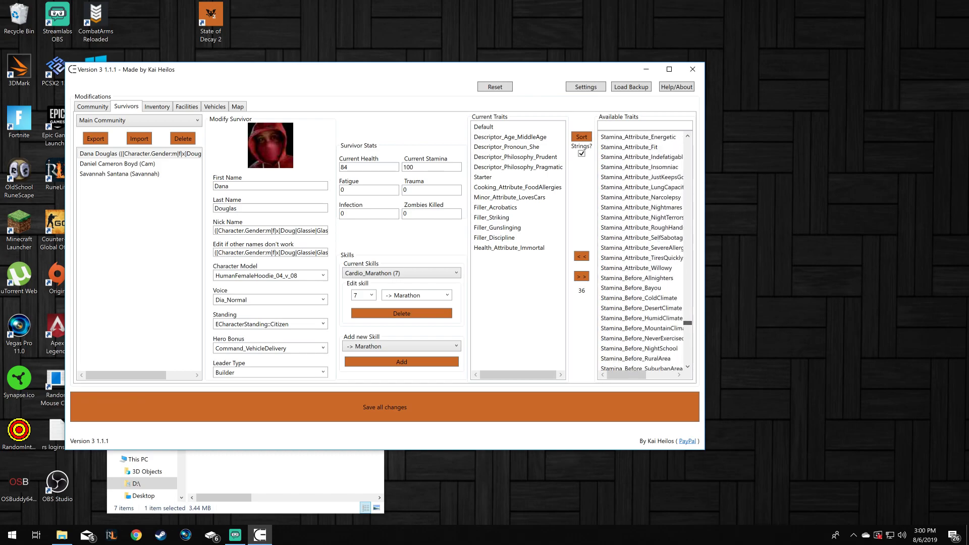
{"action": "scroll", "coordinate": [641, 252], "scroll_direction": "down", "scroll_amount": 5}
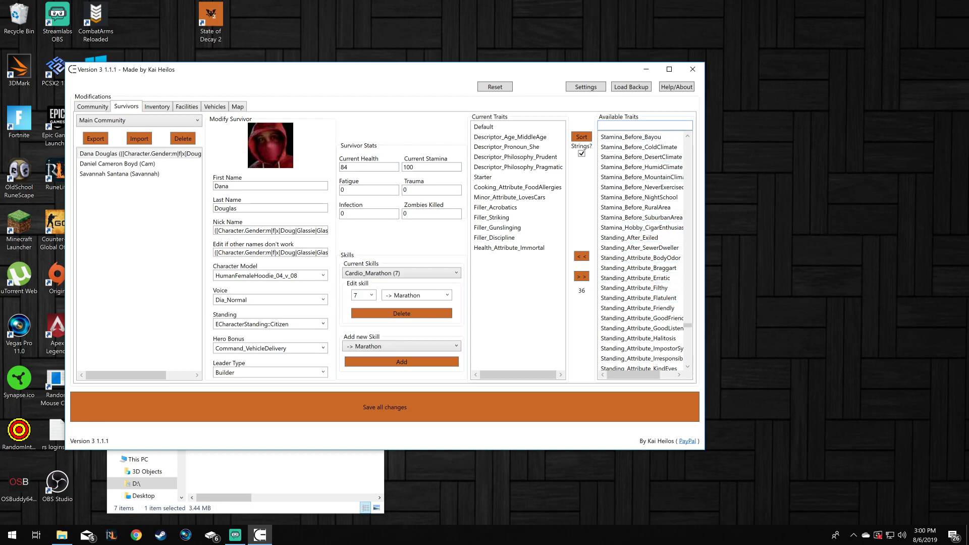
Filter the available traits by "keep" and add Stamina_Attribute_JustKeepsGoing to the survivor's current traits.
{"action": "type", "text": "just"}
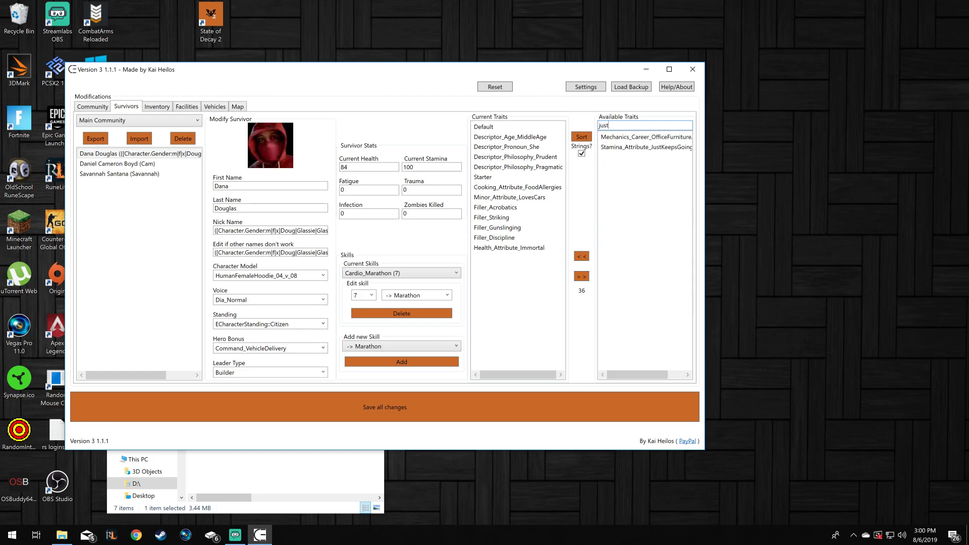
{"action": "key", "text": "BackSpace"}
{"action": "key", "text": "BackSpace"}
{"action": "key", "text": "BackSpace"}
{"action": "key", "text": "BackSpace"}
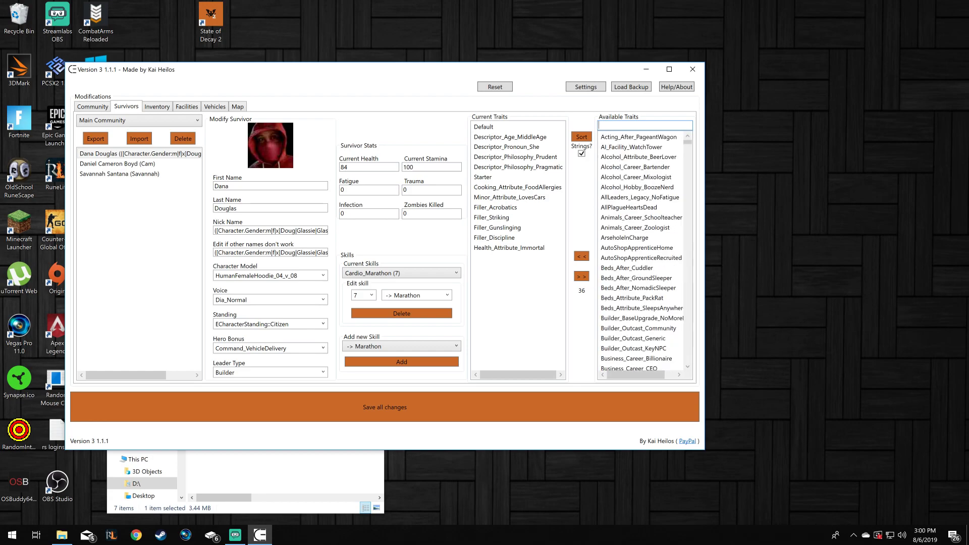
{"action": "type", "text": "kee"}
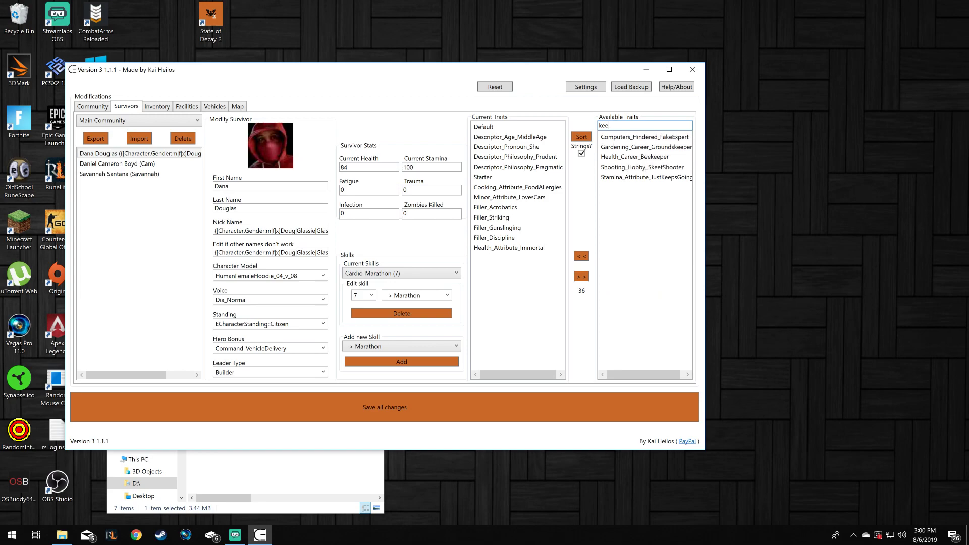
{"action": "type", "text": "p"}
{"action": "left_click", "coordinate": [646, 157]}
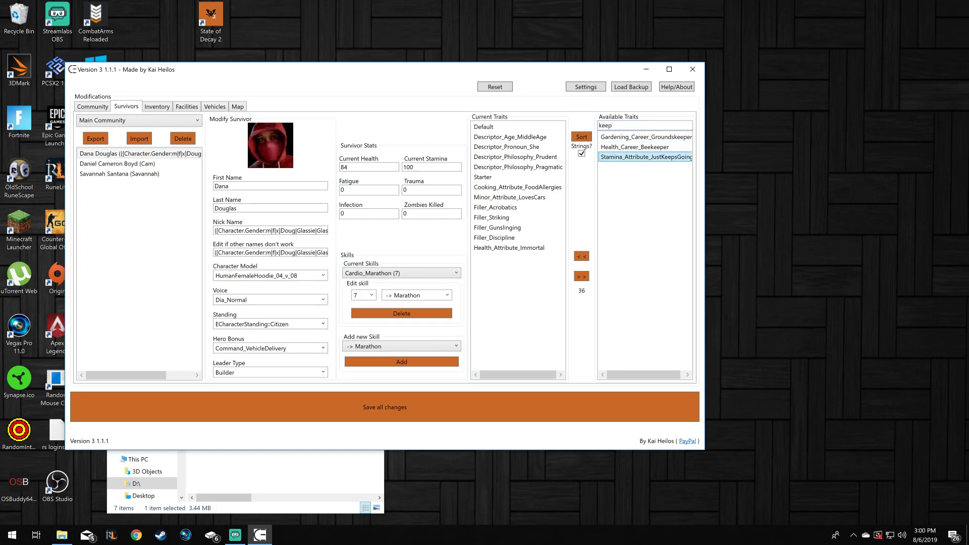
{"action": "left_click", "coordinate": [581, 256]}
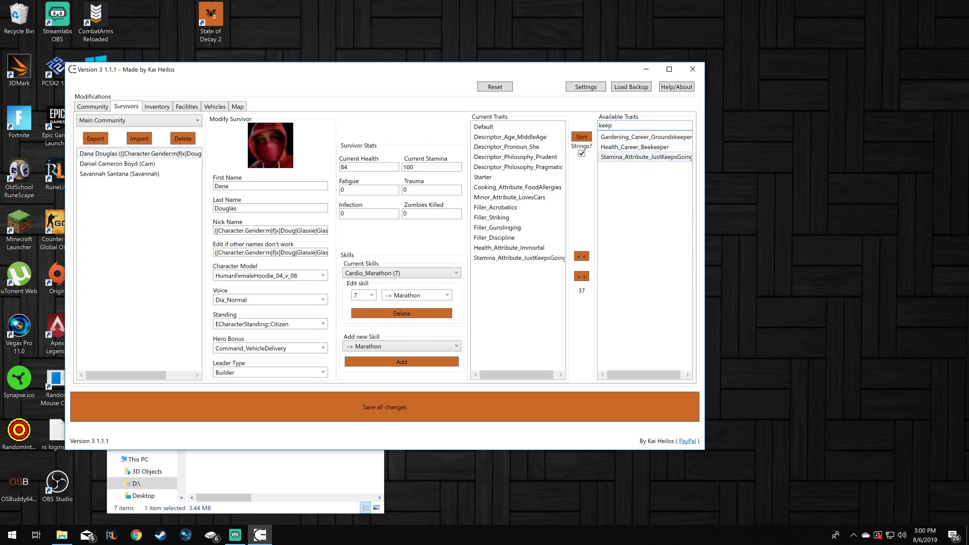
Duplicate the R870 ranged weapon twice in the community inventory.
{"action": "left_click", "coordinate": [157, 107]}
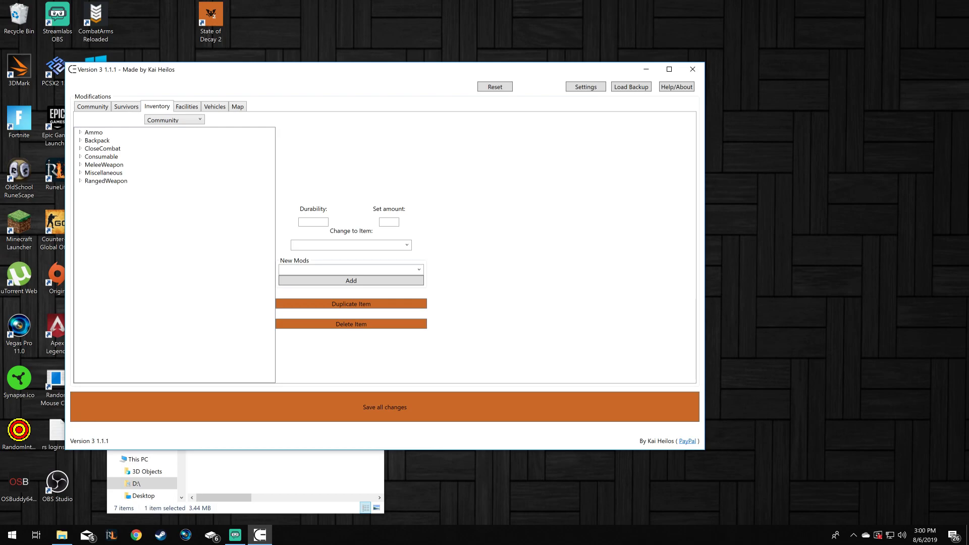
{"action": "left_click", "coordinate": [80, 181]}
{"action": "left_click", "coordinate": [101, 188]}
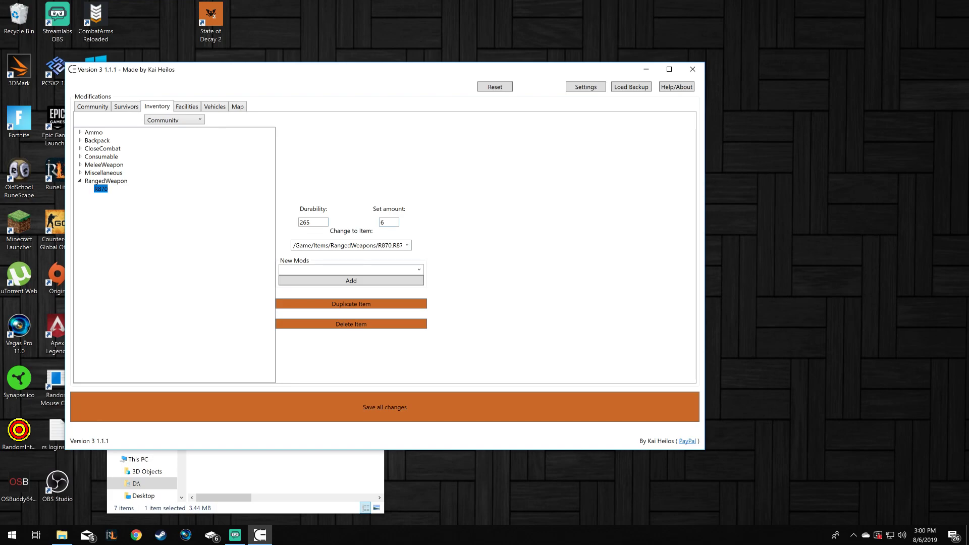
{"action": "left_click", "coordinate": [351, 304]}
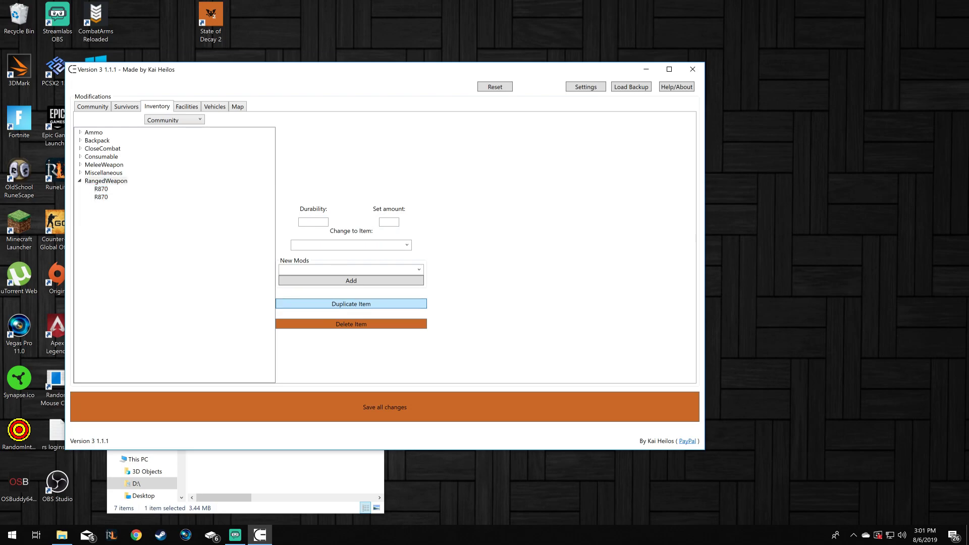
{"action": "left_click", "coordinate": [101, 196]}
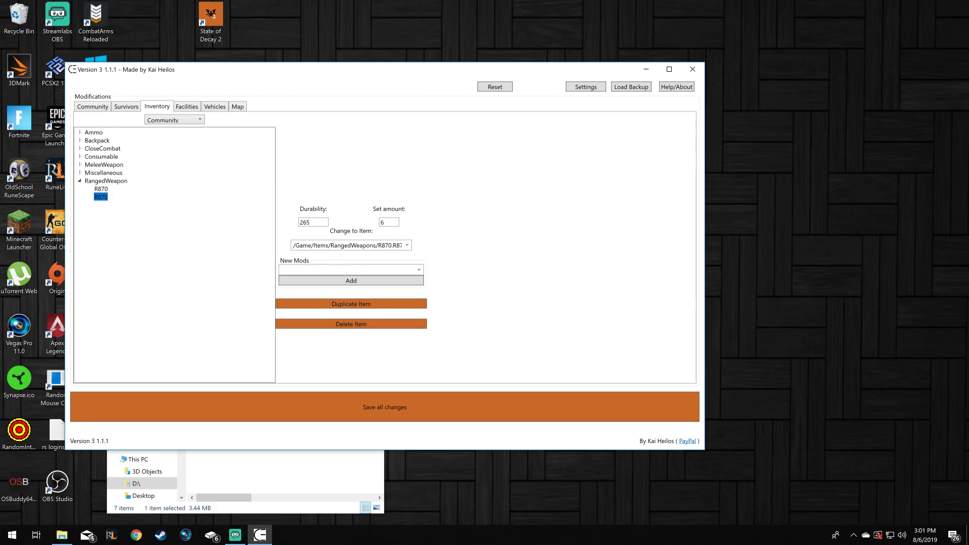
{"action": "left_click", "coordinate": [352, 304]}
Change the first R870 in the ranged weapons into an Assault_SCARH.
{"action": "left_click", "coordinate": [100, 189]}
{"action": "left_click", "coordinate": [349, 246]}
{"action": "left_click", "coordinate": [406, 245]}
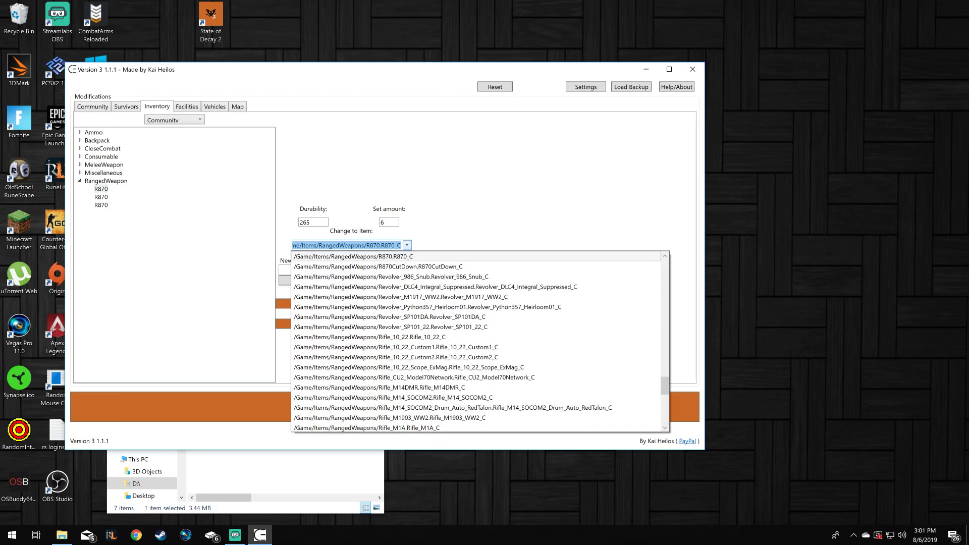
{"action": "scroll", "coordinate": [474, 307], "scroll_direction": "up", "scroll_amount": 15}
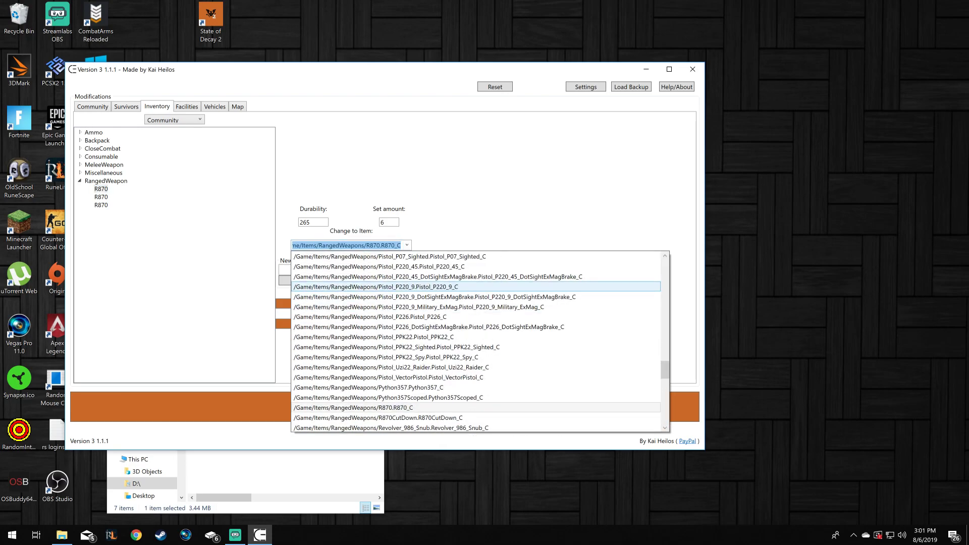
{"action": "scroll", "coordinate": [475, 307], "scroll_direction": "up", "scroll_amount": 3}
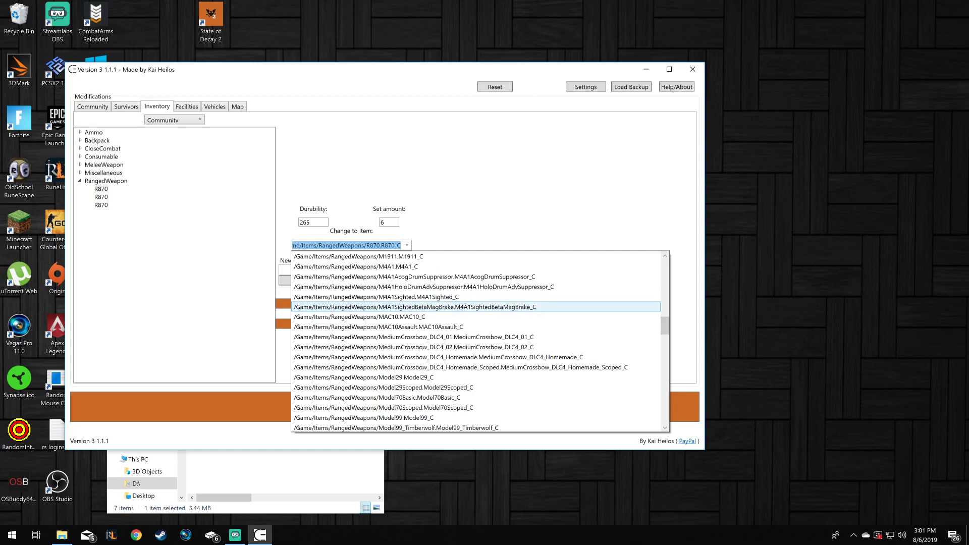
{"action": "scroll", "coordinate": [474, 307], "scroll_direction": "up", "scroll_amount": 5}
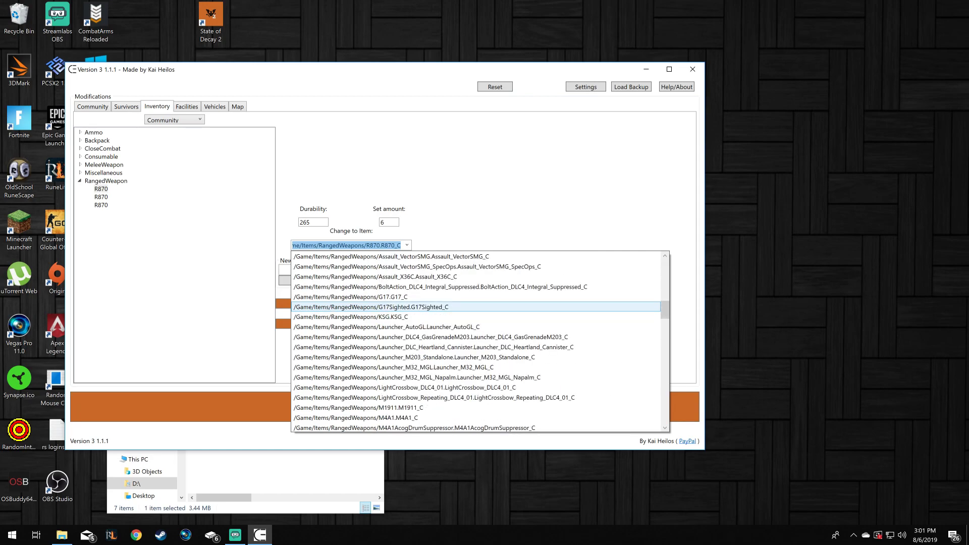
{"action": "scroll", "coordinate": [474, 307], "scroll_direction": "up", "scroll_amount": 5}
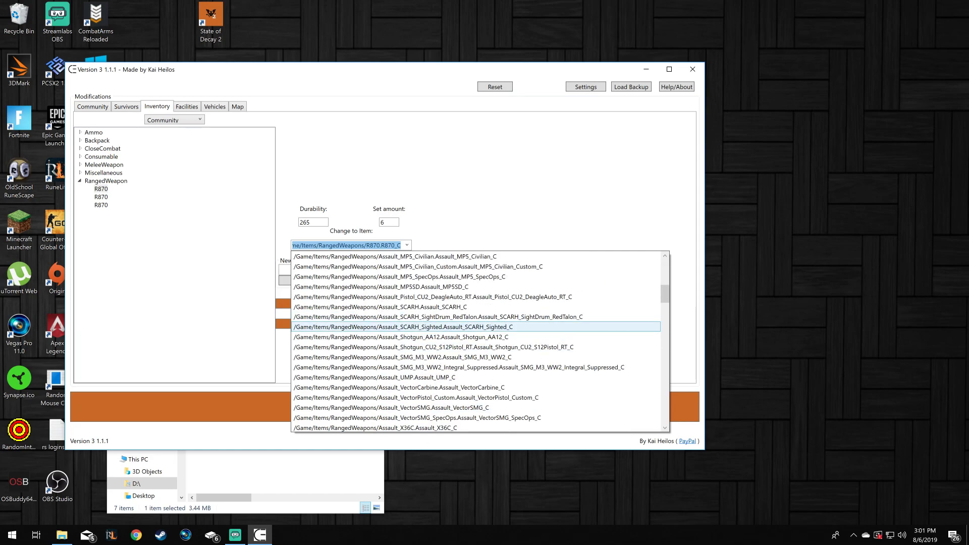
{"action": "left_click", "coordinate": [475, 307]}
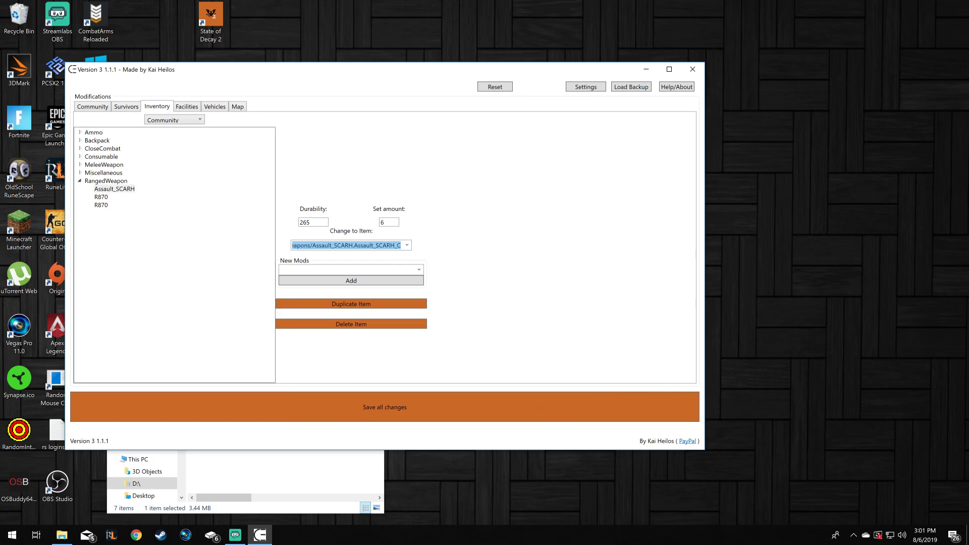
Change the R870 directly below Assault_SCARH into a Pistol_MP5K, and reselect the Assault_SCARH.
{"action": "left_click", "coordinate": [114, 189]}
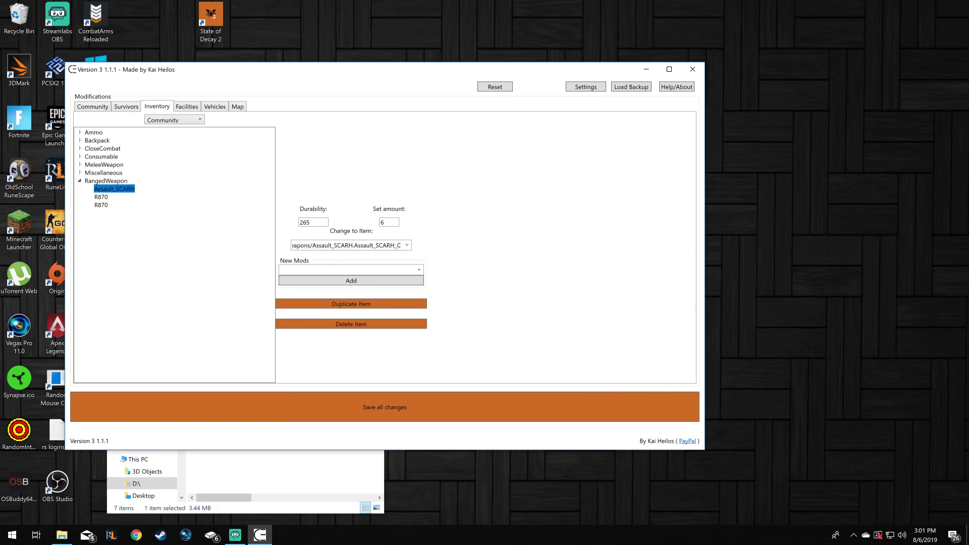
{"action": "key", "text": "Down"}
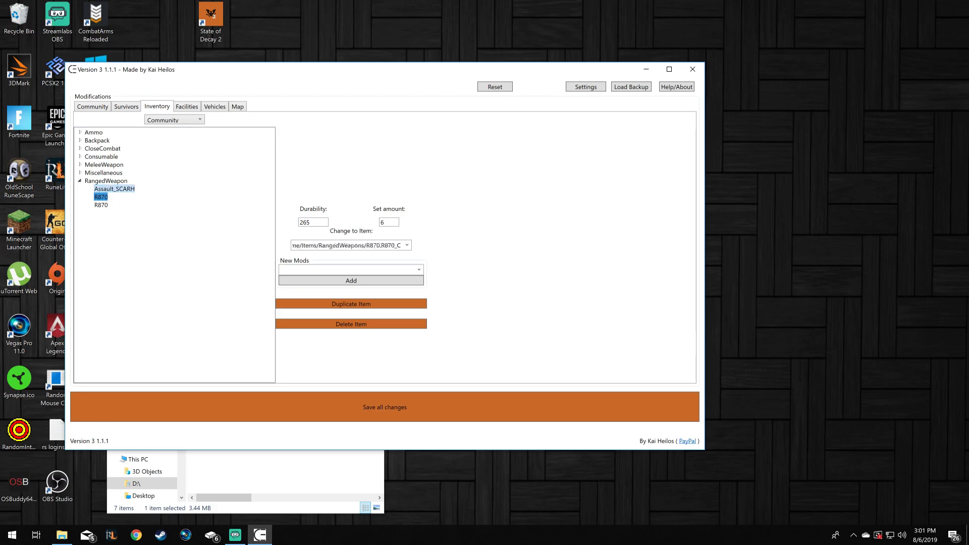
{"action": "key", "text": "Up"}
{"action": "key", "text": "Down"}
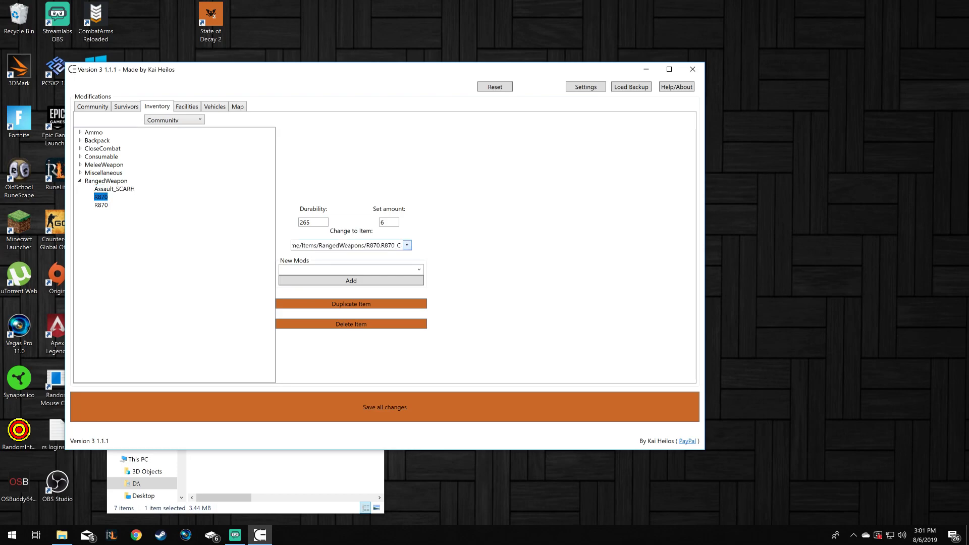
{"action": "left_click", "coordinate": [406, 245]}
{"action": "scroll", "coordinate": [414, 335], "scroll_direction": "down", "scroll_amount": 6}
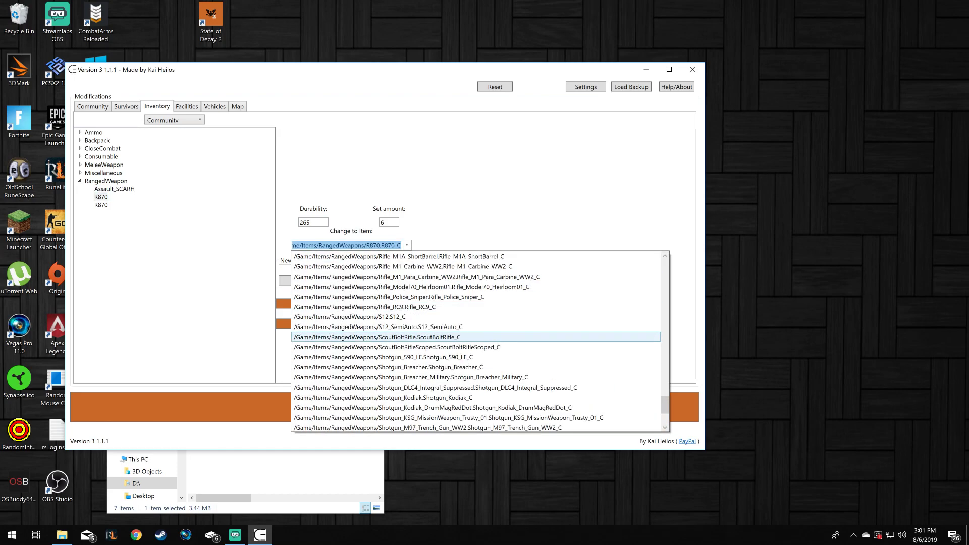
{"action": "scroll", "coordinate": [474, 341], "scroll_direction": "down", "scroll_amount": 3}
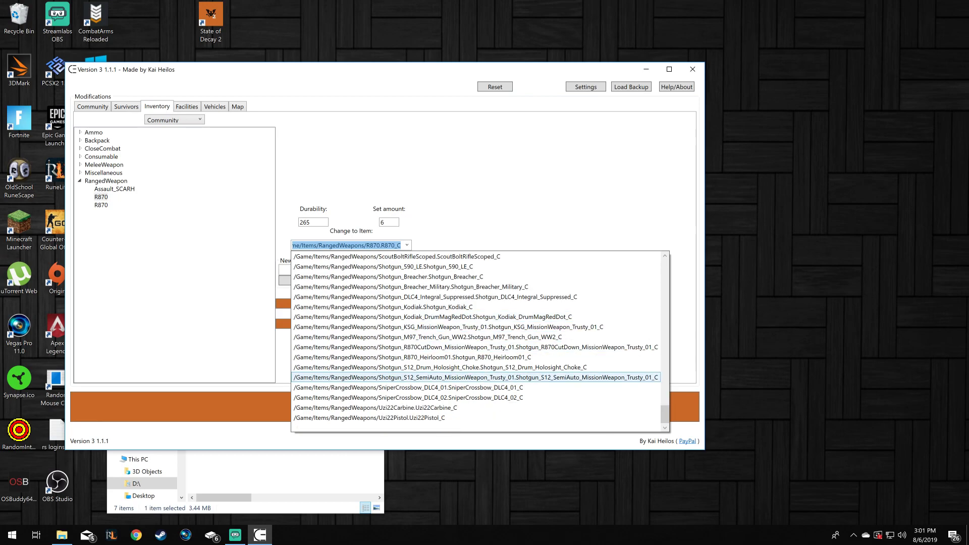
{"action": "scroll", "coordinate": [480, 341], "scroll_direction": "up", "scroll_amount": 7}
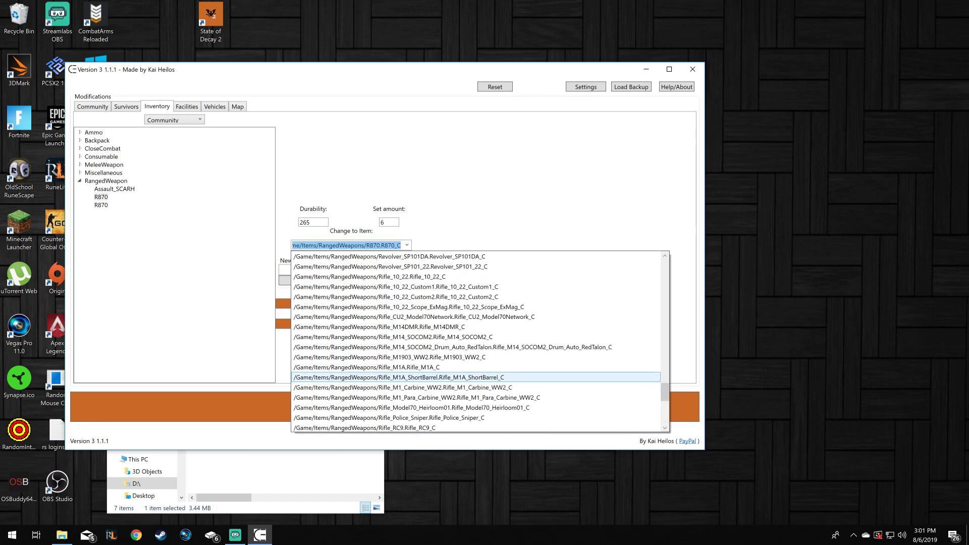
{"action": "scroll", "coordinate": [475, 377], "scroll_direction": "up", "scroll_amount": 8}
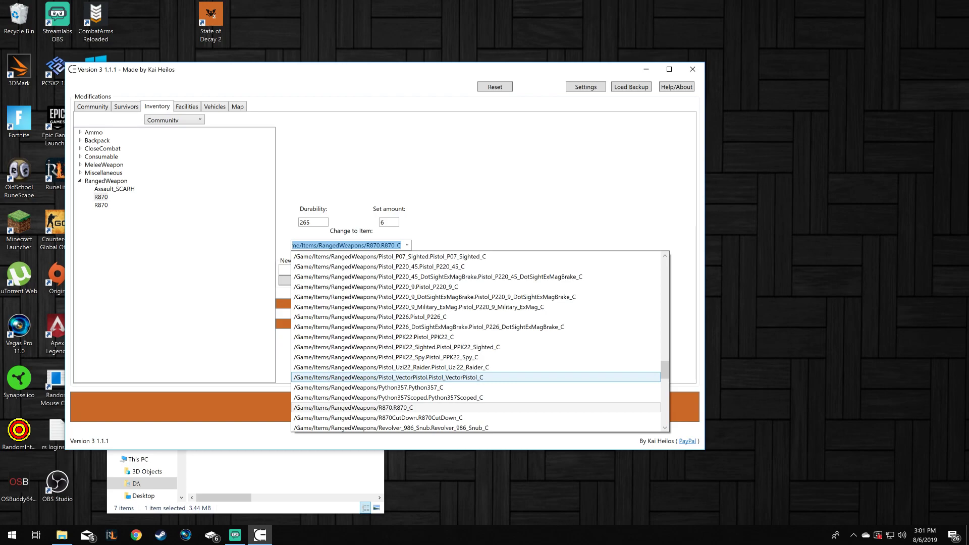
{"action": "scroll", "coordinate": [474, 378], "scroll_direction": "up", "scroll_amount": 4}
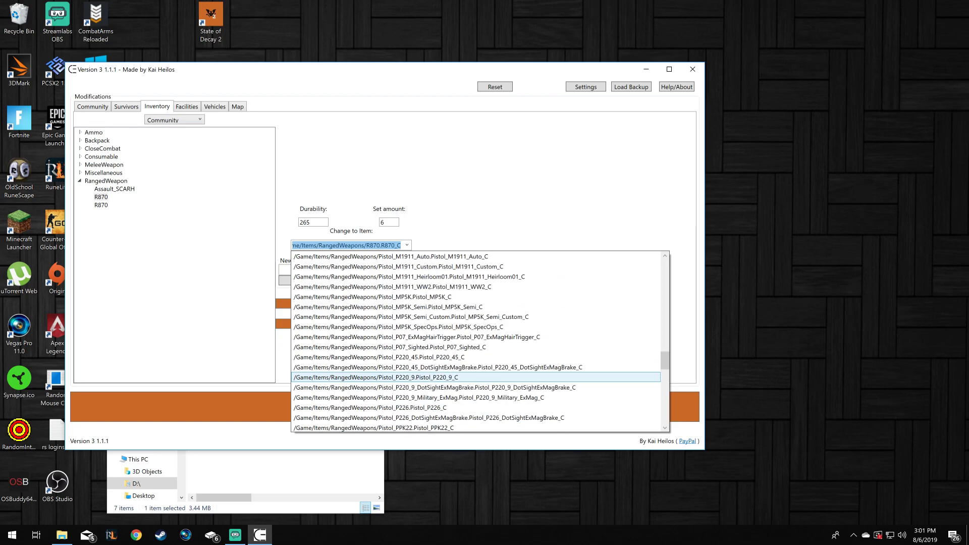
{"action": "left_click", "coordinate": [474, 327]}
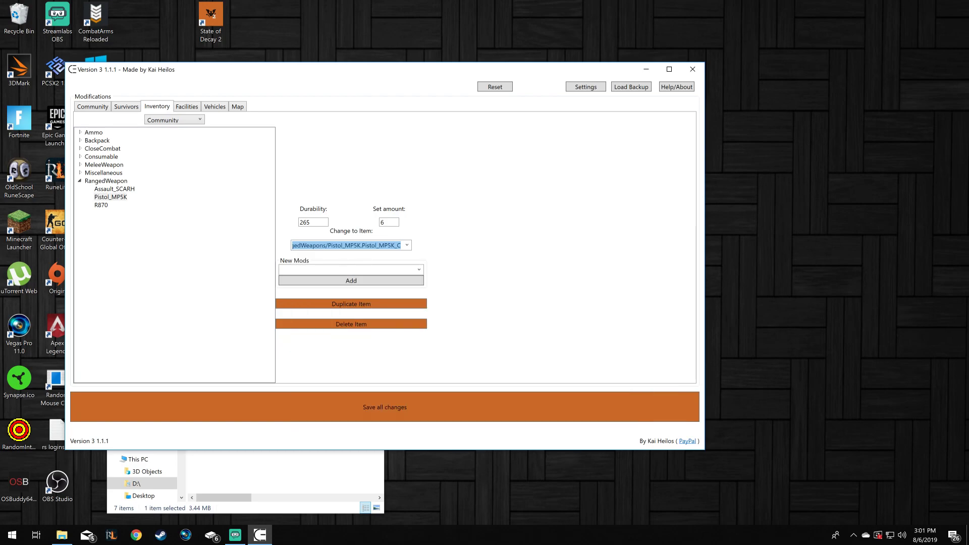
{"action": "left_click", "coordinate": [110, 197]}
{"action": "left_click", "coordinate": [115, 189]}
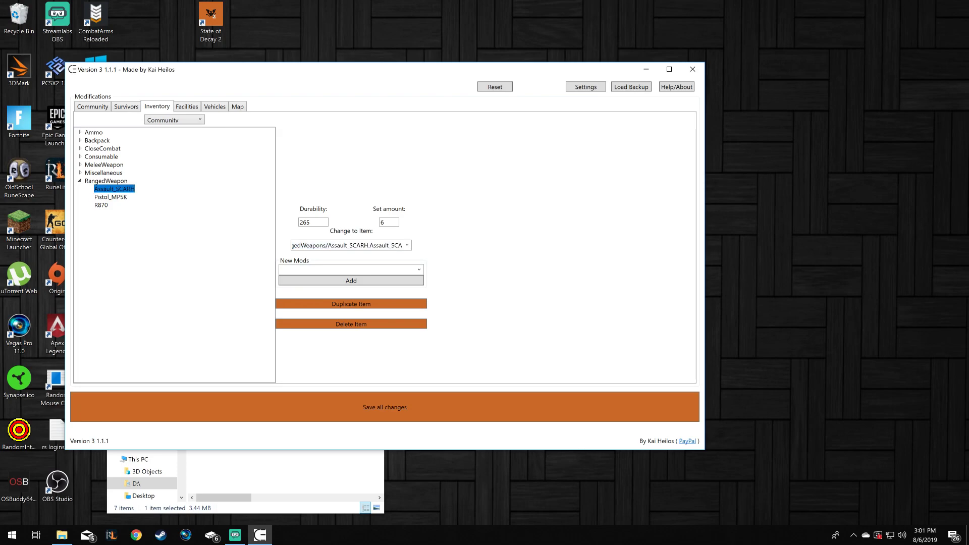
Set the Ammo_9mm amount to 999 in the community inventory and duplicate that item once.
{"action": "left_click", "coordinate": [80, 133]}
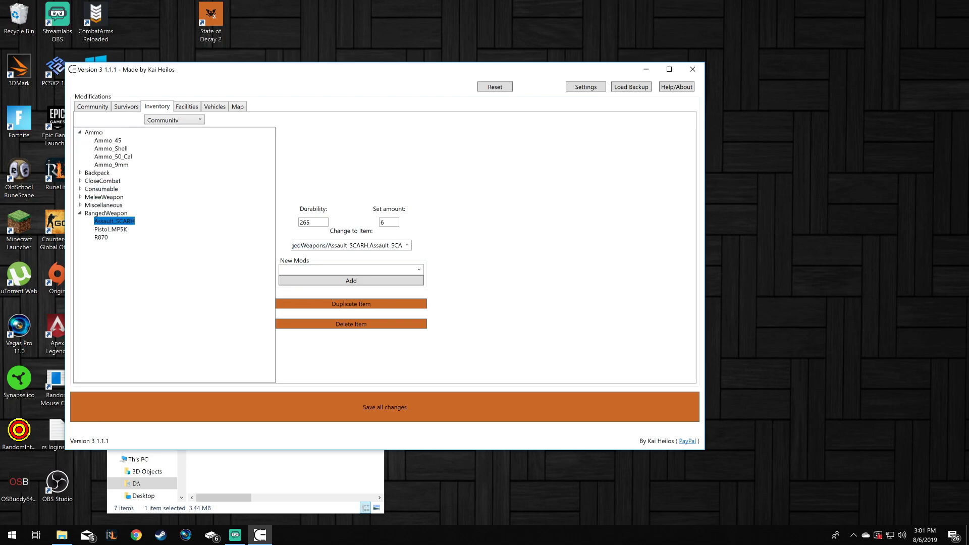
{"action": "left_click", "coordinate": [111, 164]}
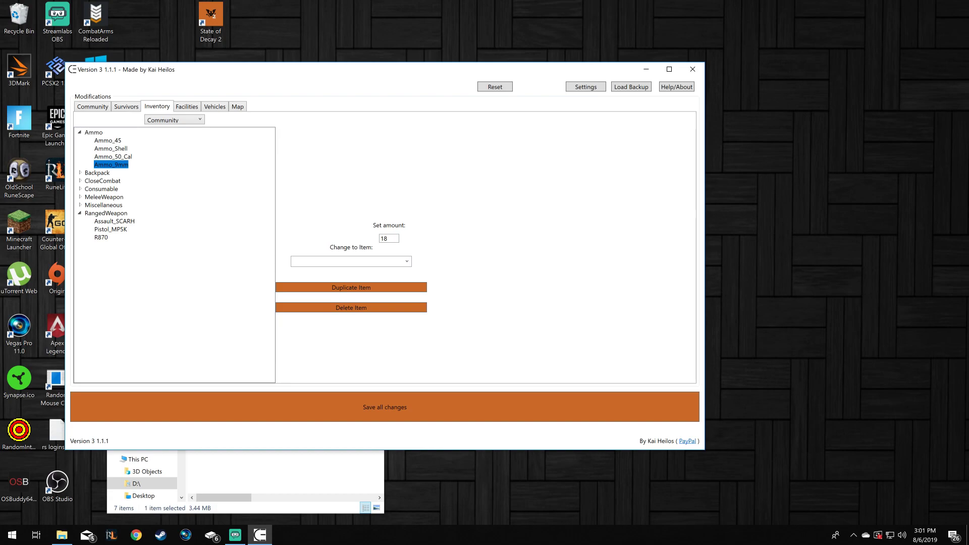
{"action": "left_click", "coordinate": [381, 238]}
{"action": "type", "text": "999"}
{"action": "left_click", "coordinate": [111, 165]}
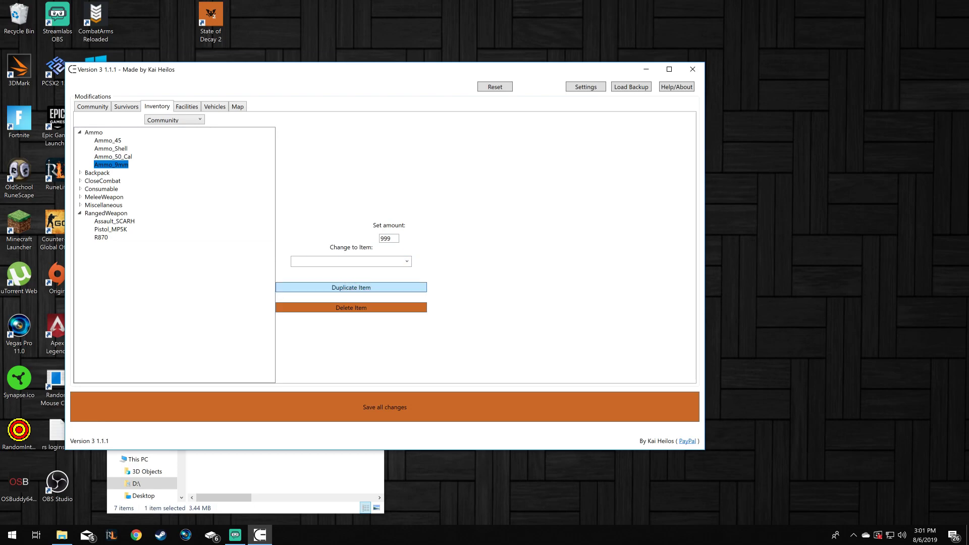
{"action": "left_click", "coordinate": [351, 287]}
{"action": "left_click", "coordinate": [111, 172]}
{"action": "left_click", "coordinate": [111, 165]}
{"action": "left_click", "coordinate": [111, 172]}
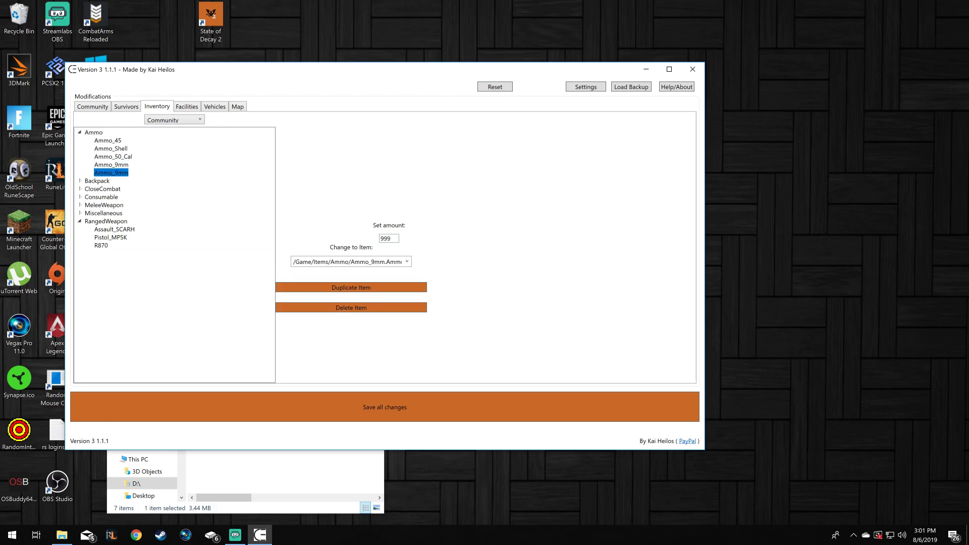
{"action": "left_click", "coordinate": [111, 165]}
Set the amounts of Ammo_50_Cal, Ammo_Shell and Ammo_45 to 999 each.
{"action": "left_click", "coordinate": [113, 156]}
{"action": "left_click", "coordinate": [388, 238]}
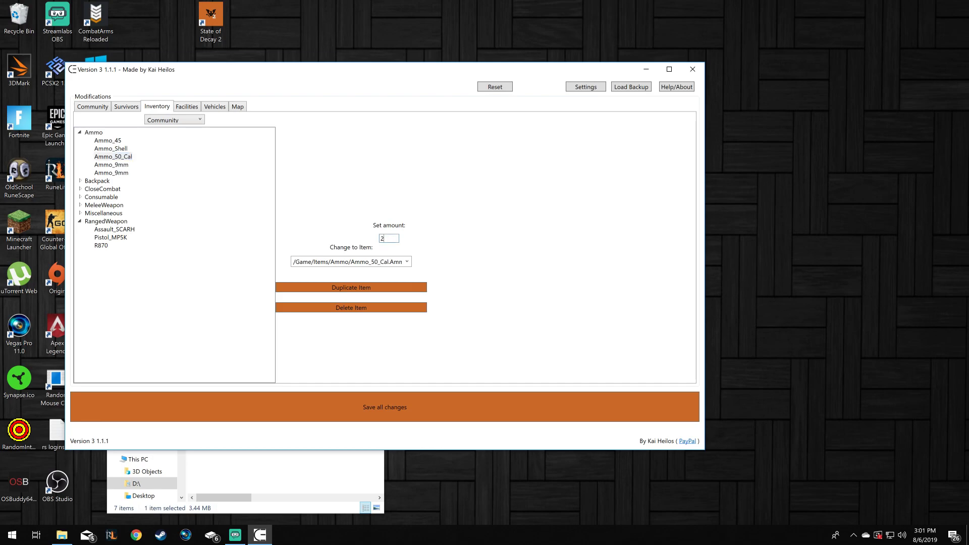
{"action": "type", "text": "999"}
{"action": "left_click", "coordinate": [111, 148]}
{"action": "left_click", "coordinate": [384, 239]}
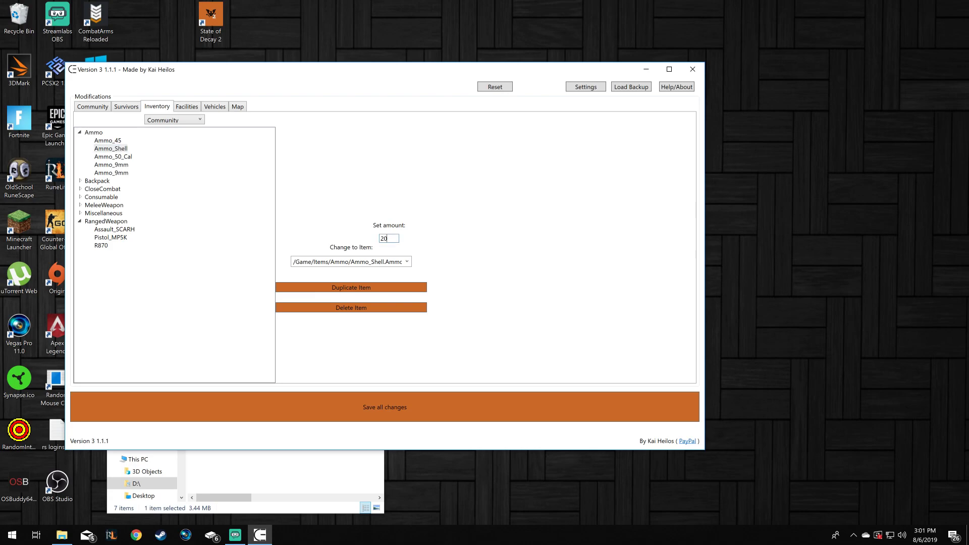
{"action": "key", "text": "BackSpace"}
{"action": "key", "text": "BackSpace"}
{"action": "type", "text": "999"}
{"action": "left_click", "coordinate": [107, 141]}
{"action": "double_click", "coordinate": [383, 239]}
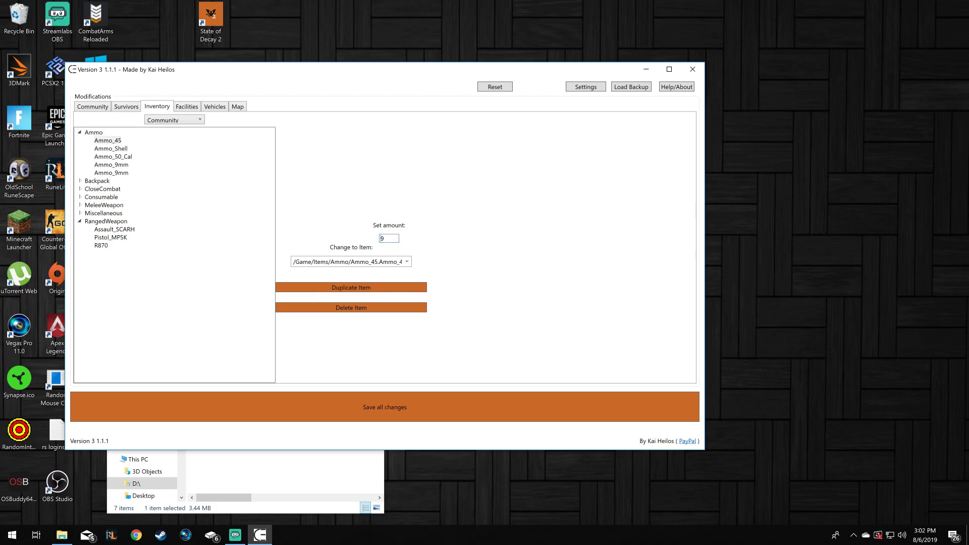
{"action": "type", "text": "99"}
{"action": "left_click", "coordinate": [80, 181]}
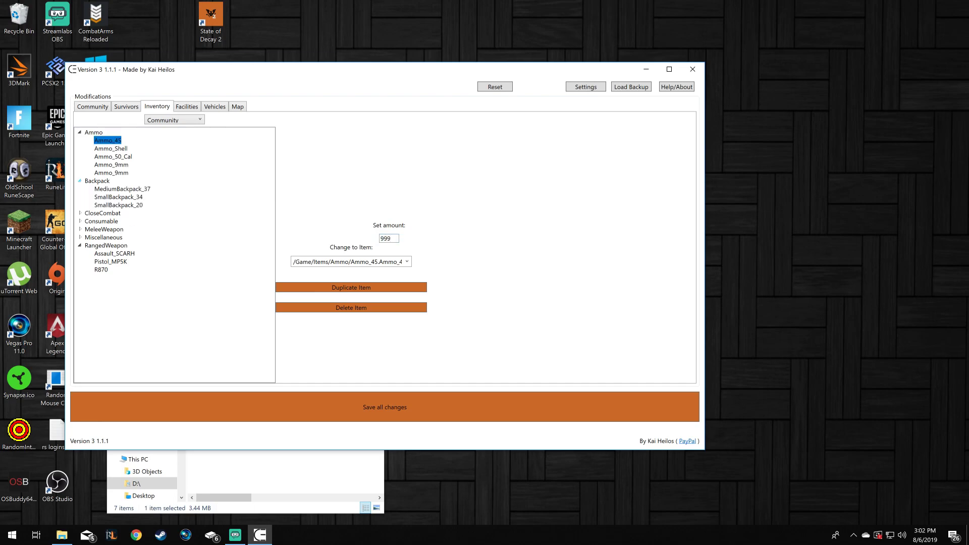
{"action": "left_click", "coordinate": [118, 197]}
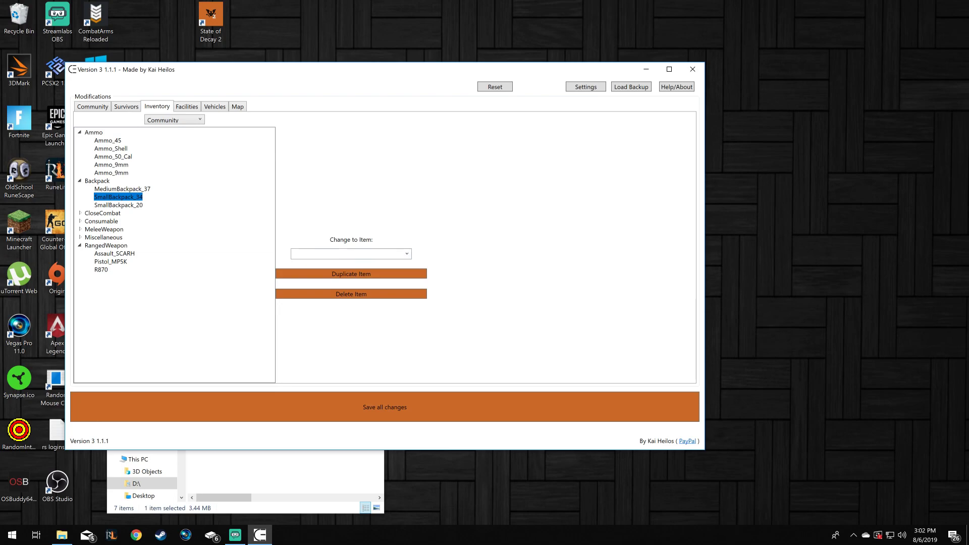
{"action": "left_click", "coordinate": [406, 254]}
{"action": "key", "text": "Escape"}
{"action": "left_click", "coordinate": [81, 213]}
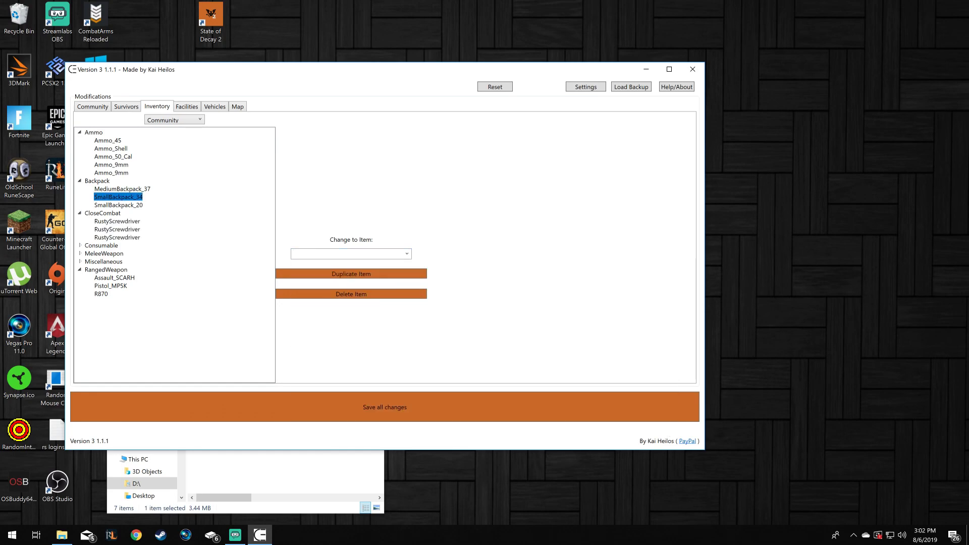
Change the last MeleeWeapon_Bladed_Hatchet_Carpenter in the melee weapons into a MeleeWeapon_Bladed_Machete_Katana.
{"action": "left_click", "coordinate": [80, 253]}
{"action": "left_click", "coordinate": [150, 278]}
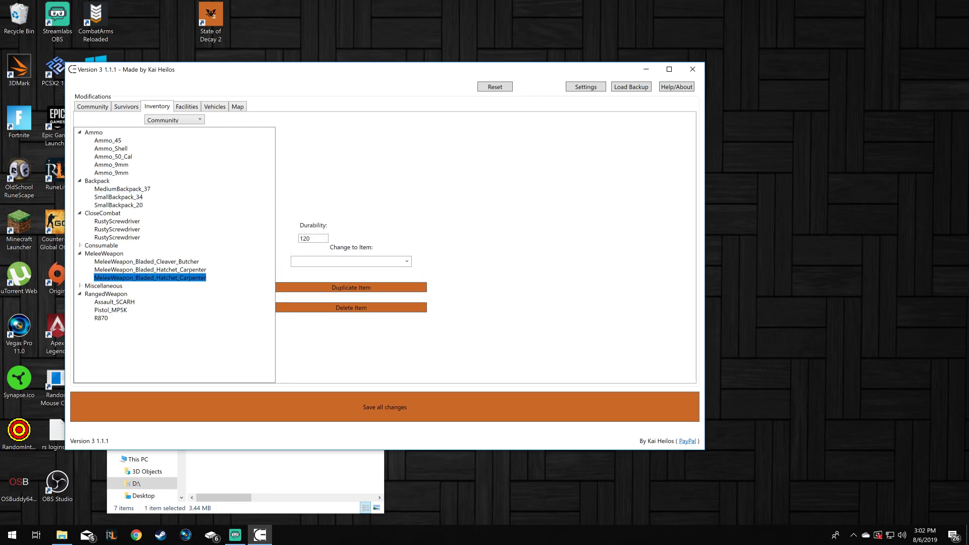
{"action": "left_click", "coordinate": [407, 261]}
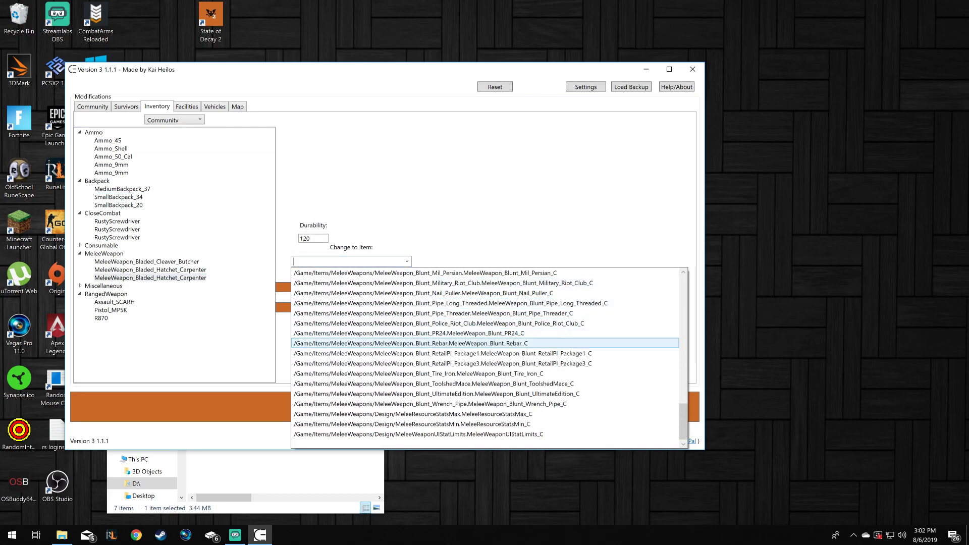
{"action": "scroll", "coordinate": [484, 344], "scroll_direction": "up", "scroll_amount": 4}
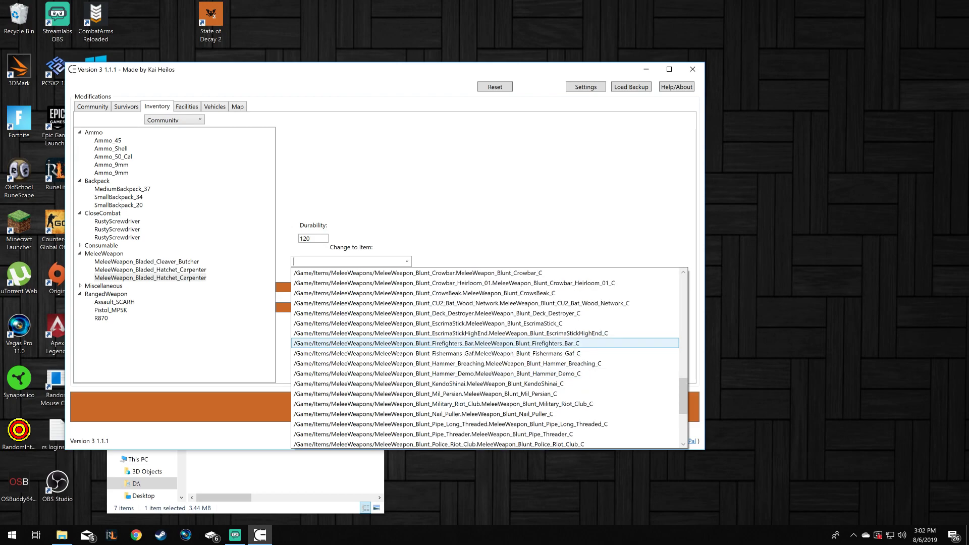
{"action": "scroll", "coordinate": [485, 343], "scroll_direction": "up", "scroll_amount": 7}
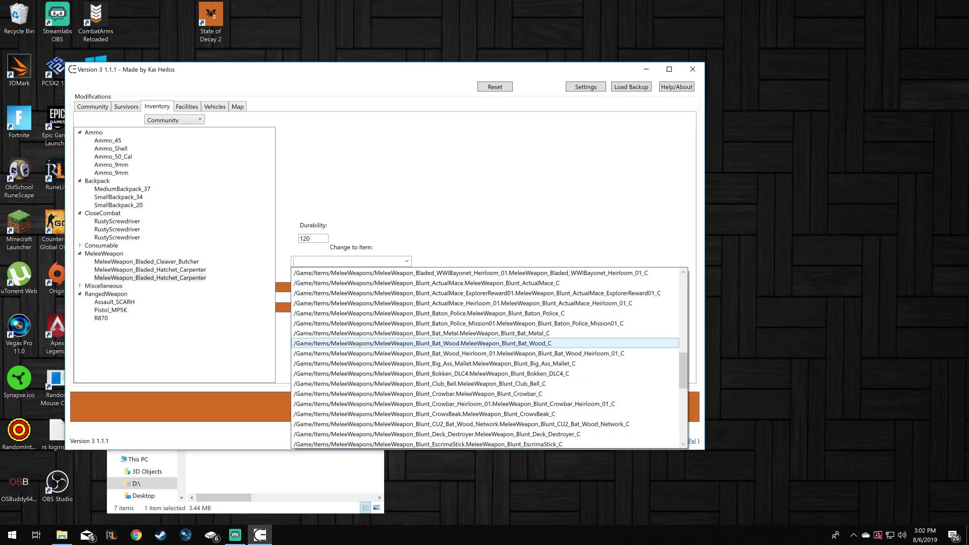
{"action": "scroll", "coordinate": [484, 343], "scroll_direction": "up", "scroll_amount": 7}
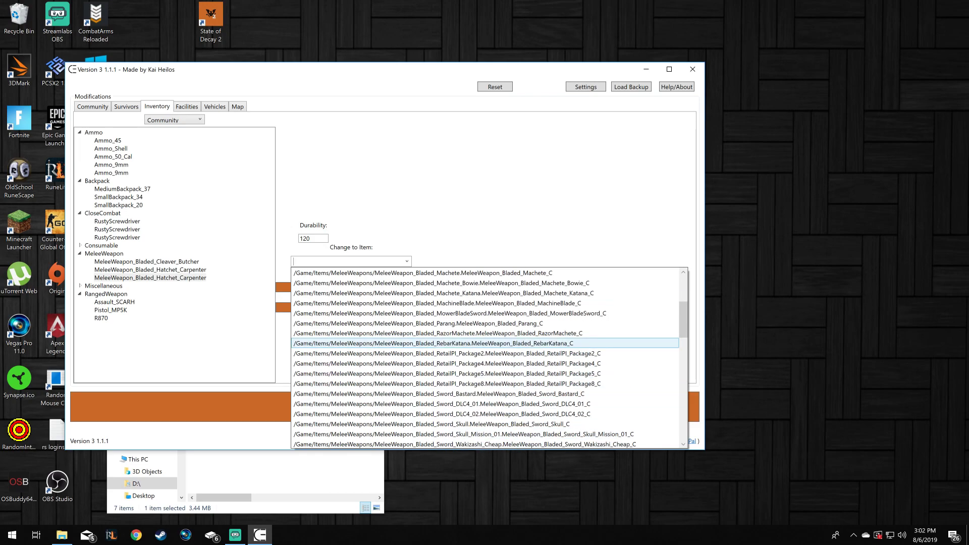
{"action": "scroll", "coordinate": [484, 313], "scroll_direction": "up", "scroll_amount": 2}
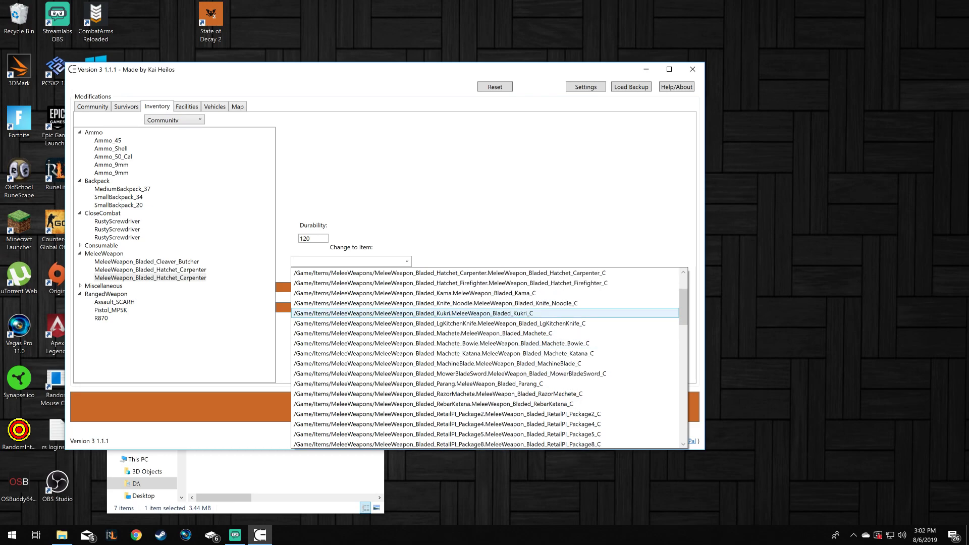
{"action": "scroll", "coordinate": [484, 323], "scroll_direction": "up", "scroll_amount": 1}
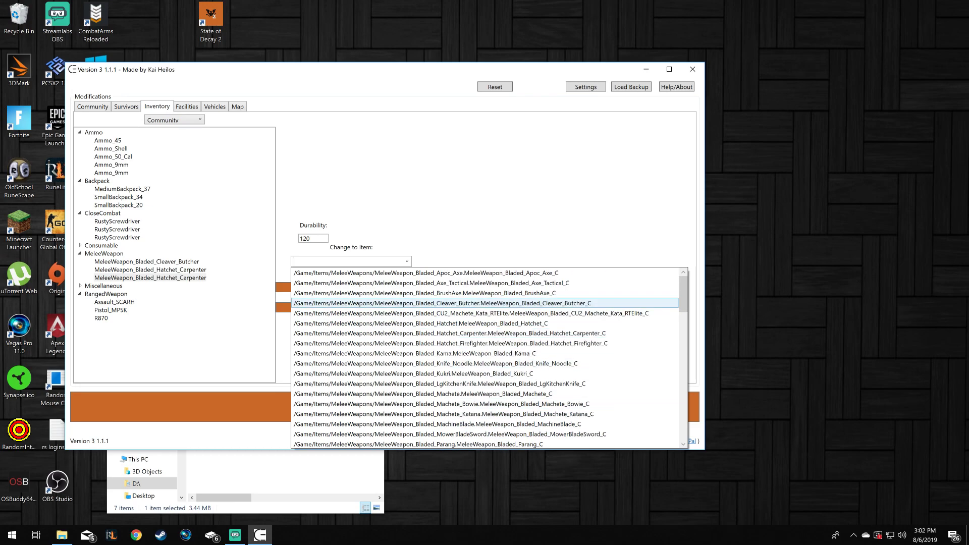
{"action": "scroll", "coordinate": [484, 323], "scroll_direction": "down", "scroll_amount": 2}
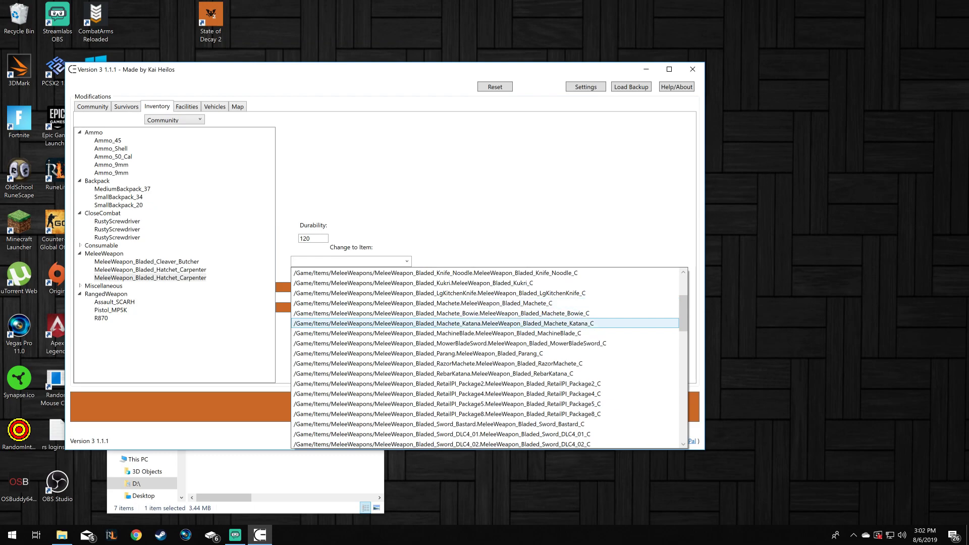
{"action": "left_click", "coordinate": [485, 323]}
Try an extremely long run of nines as the Machete_Katana's durability, and reselect the weapon to check the value.
{"action": "left_click", "coordinate": [313, 238]}
{"action": "double_click", "coordinate": [305, 238]}
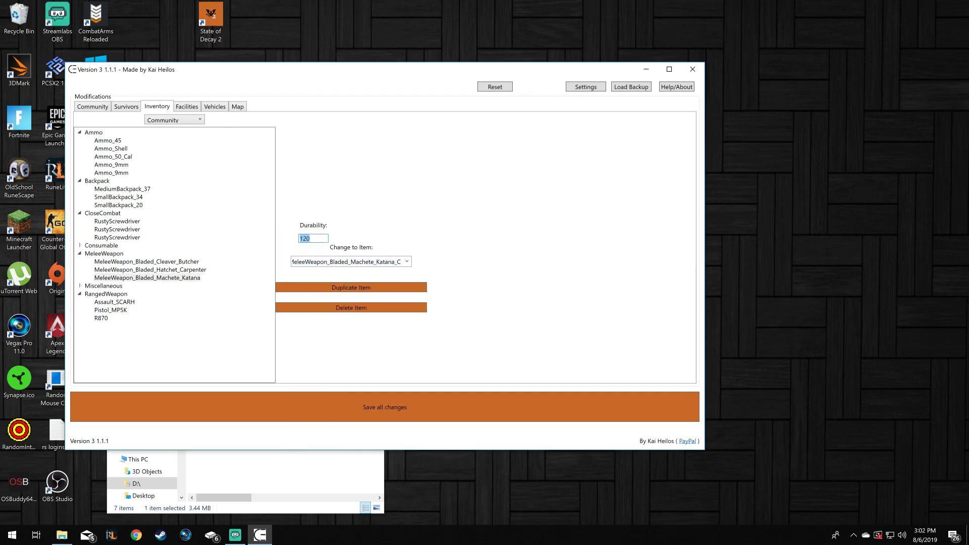
{"action": "key", "text": "BackSpace"}
{"action": "type", "text": "999999999"}
{"action": "left_click", "coordinate": [150, 270]}
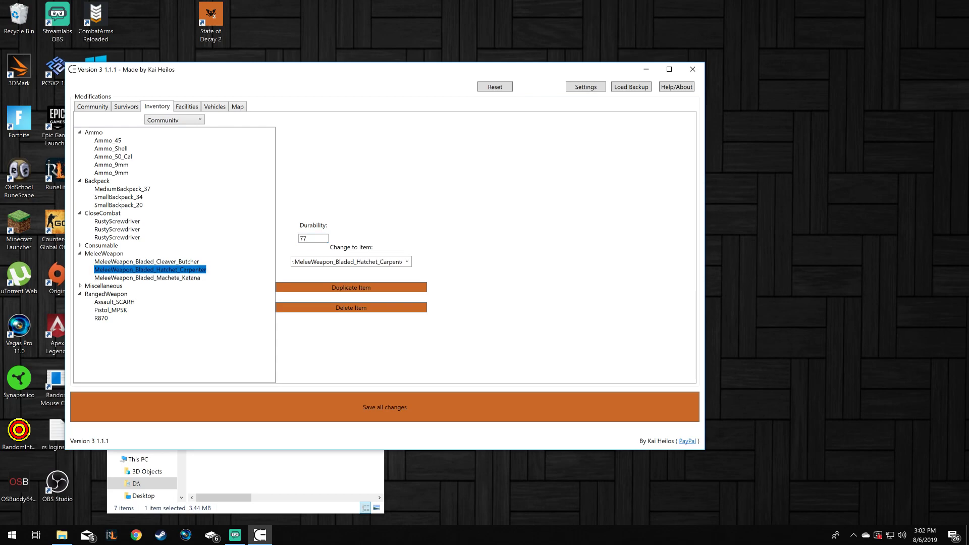
{"action": "left_click", "coordinate": [146, 278]}
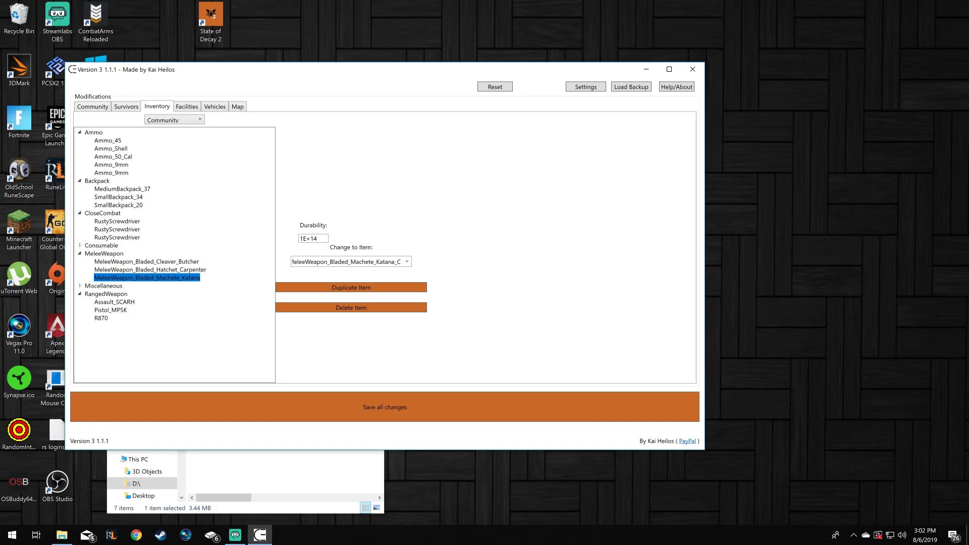
Set the Machete_Katana's durability to 9999 and duplicate the weapon twice.
{"action": "left_click_drag", "start_coordinate": [321, 239], "coordinate": [299, 239]}
{"action": "left_click", "coordinate": [321, 239]}
{"action": "type", "text": "9999"}
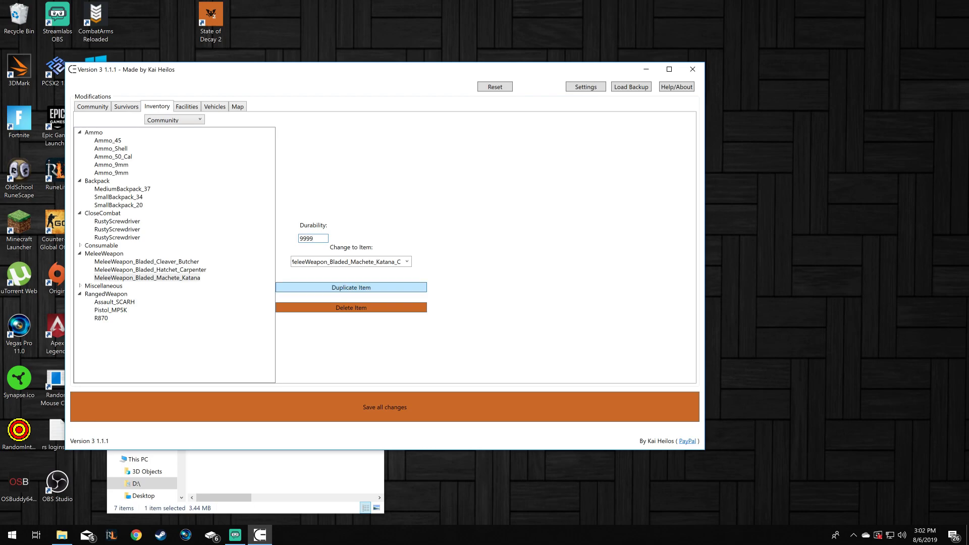
{"action": "left_click", "coordinate": [350, 287]}
{"action": "left_click", "coordinate": [351, 287]}
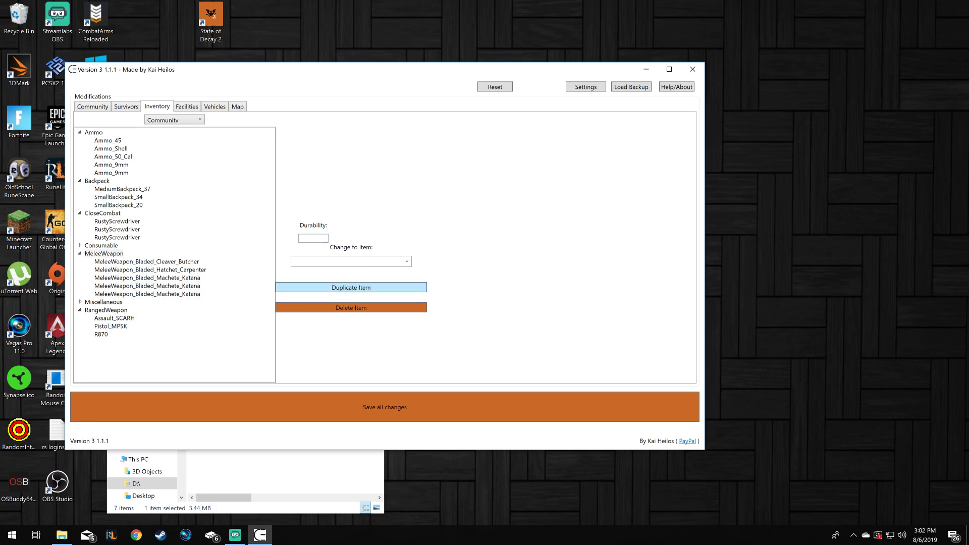
{"action": "left_click", "coordinate": [117, 237]}
{"action": "left_click", "coordinate": [117, 221]}
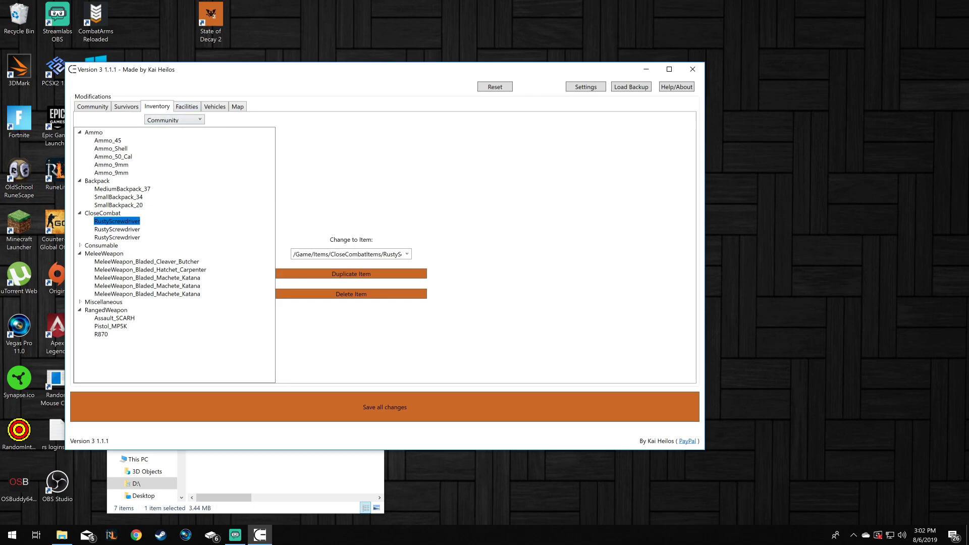
Set the community's food, medicine, ammo and fuel to 100 each and its materials to 103.
{"action": "left_click", "coordinate": [93, 106]}
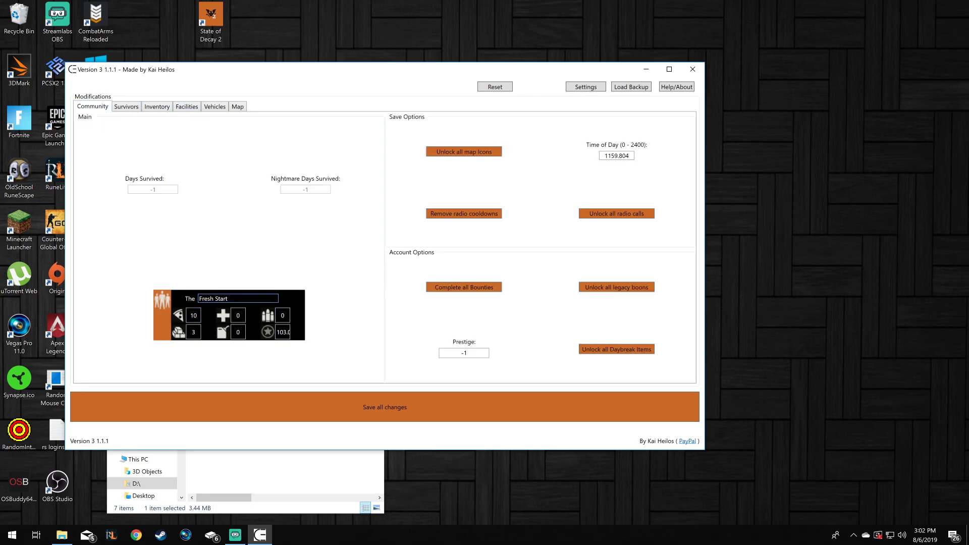
{"action": "type", "text": "10010"}
Apply the save options that unlock all map icons, remove radio cooldowns and unlock all radio calls.
{"action": "left_click", "coordinate": [464, 152]}
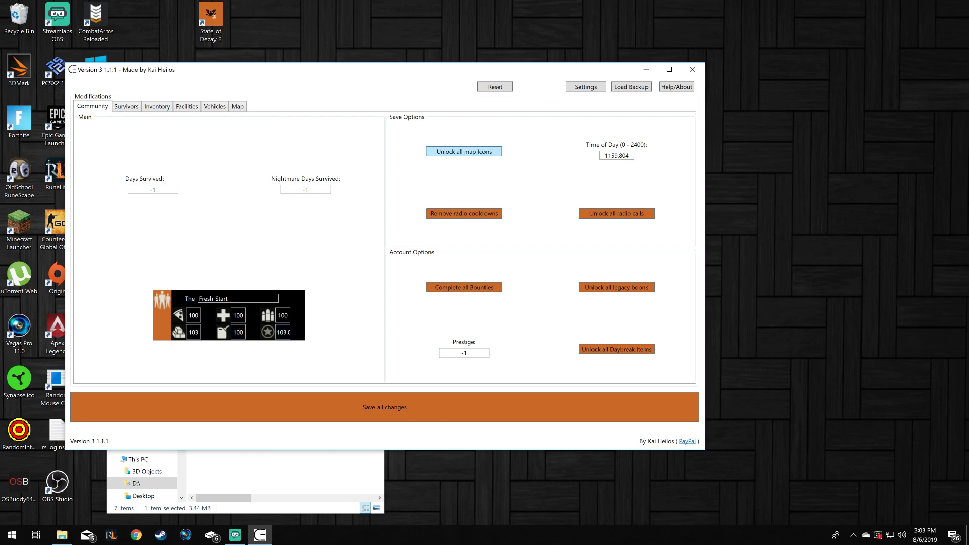
{"action": "left_click", "coordinate": [499, 299]}
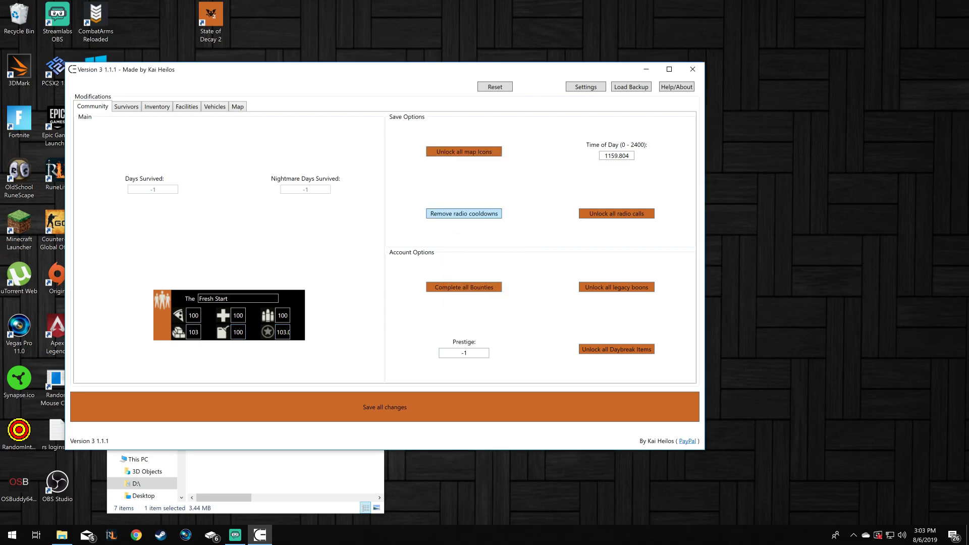
{"action": "left_click", "coordinate": [464, 213]}
{"action": "left_click", "coordinate": [507, 300]}
{"action": "left_click", "coordinate": [616, 213]}
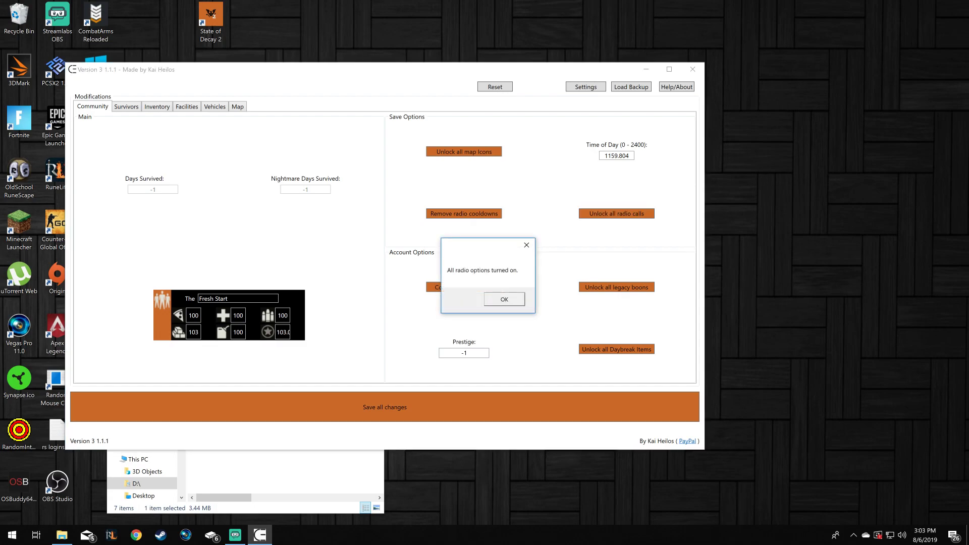
{"action": "left_click", "coordinate": [507, 300]}
Apply the account options that unlock all legacy boons and Daybreak items and complete all bounties.
{"action": "left_click", "coordinate": [616, 287]}
{"action": "left_click", "coordinate": [492, 299]}
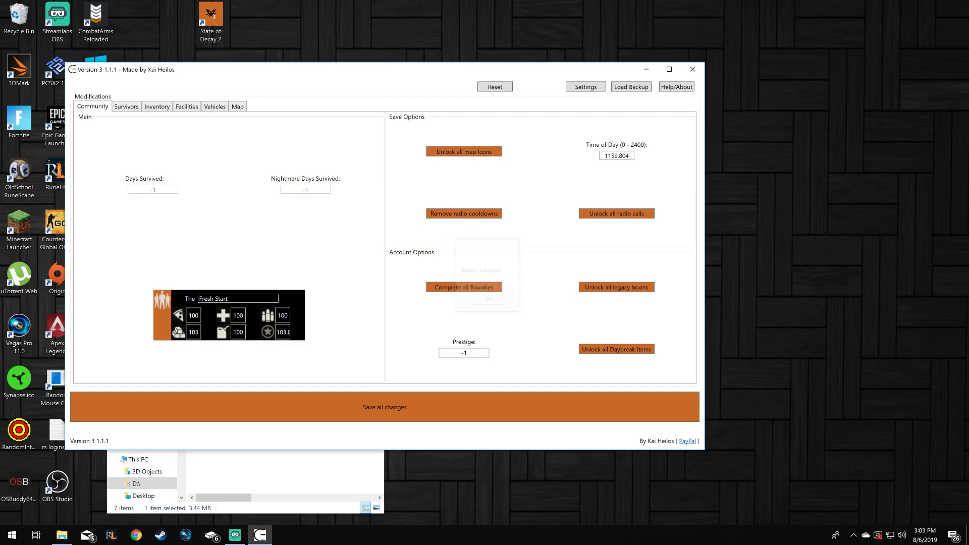
{"action": "left_click", "coordinate": [616, 349]}
{"action": "left_click", "coordinate": [493, 300]}
{"action": "left_click", "coordinate": [464, 287]}
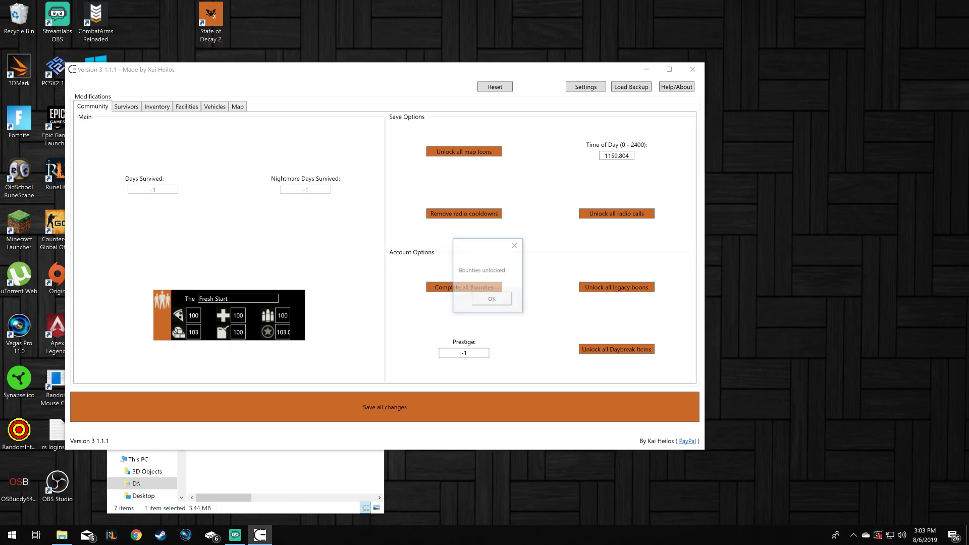
{"action": "left_click", "coordinate": [493, 299]}
{"action": "left_click", "coordinate": [126, 107]}
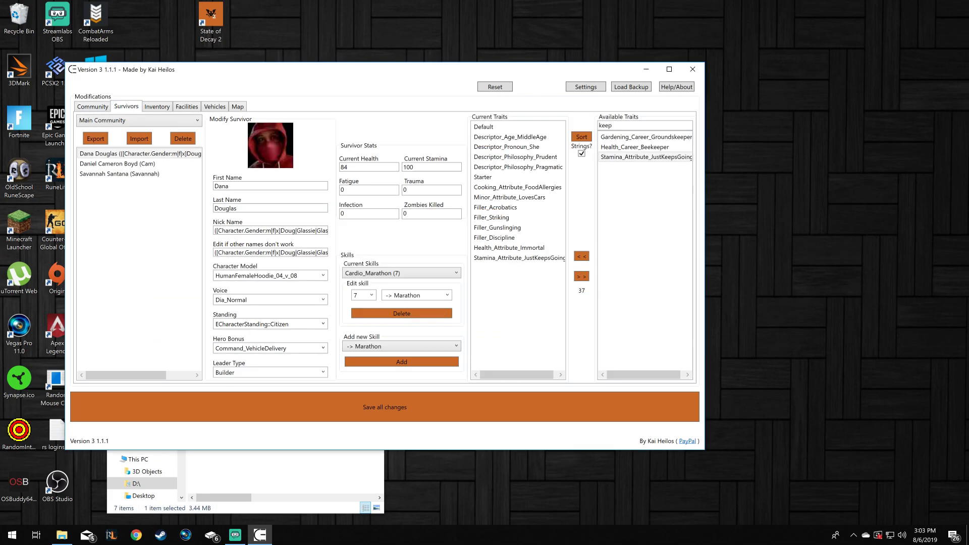
{"action": "left_click", "coordinate": [157, 106]}
{"action": "left_click", "coordinate": [186, 106]}
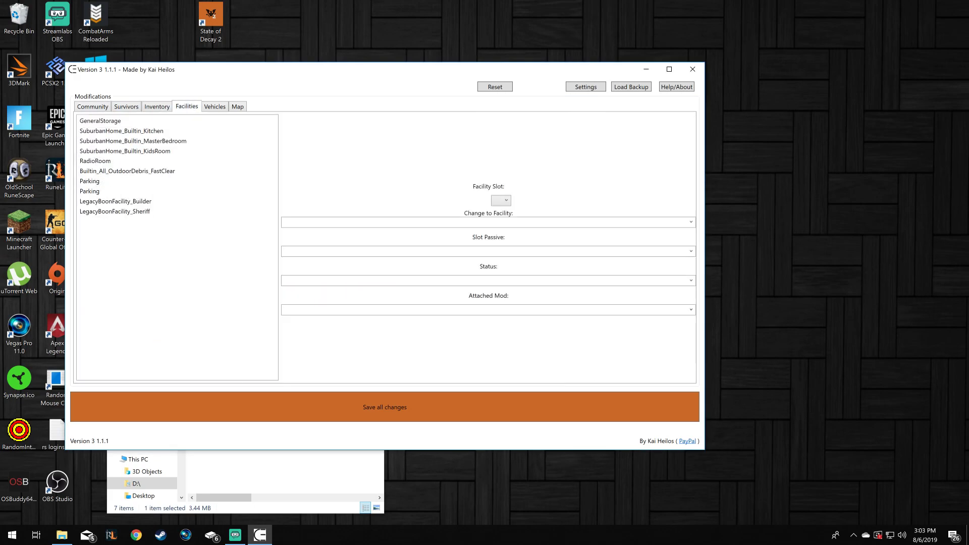
Review the replacement models for Vehicle_sport_coupe_racer_silver (19) and fully heal that vehicle.
{"action": "left_click", "coordinate": [214, 107]}
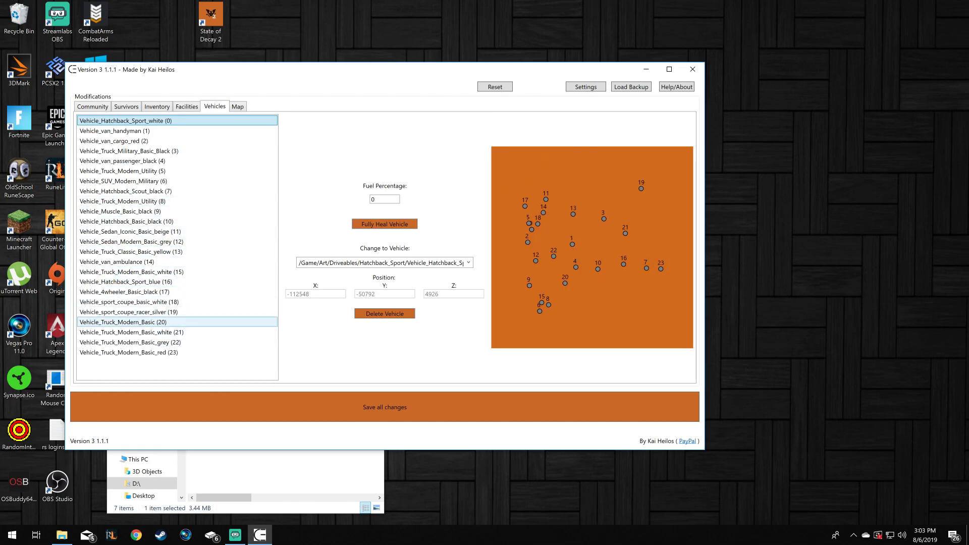
{"action": "left_click", "coordinate": [129, 312]}
{"action": "left_click", "coordinate": [468, 262]}
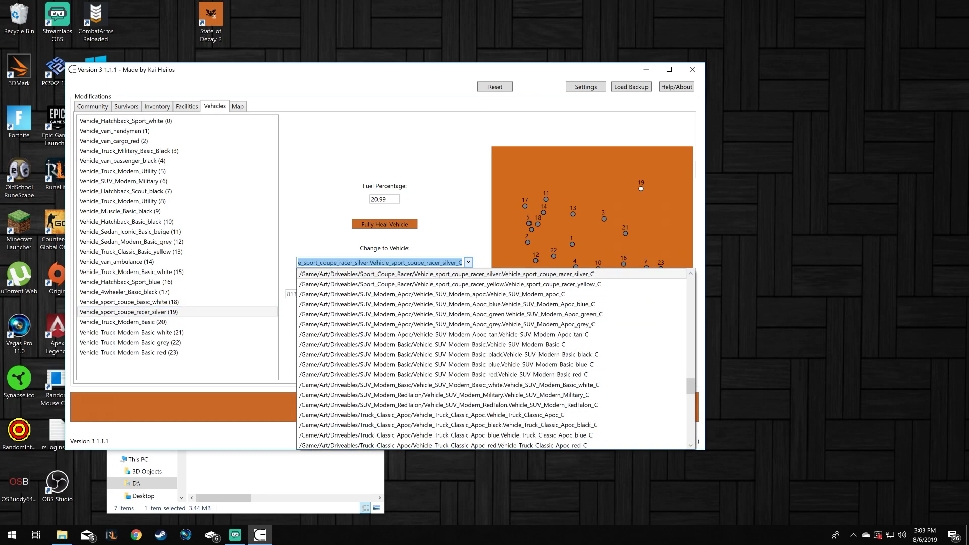
{"action": "scroll", "coordinate": [468, 364], "scroll_direction": "down", "scroll_amount": 13}
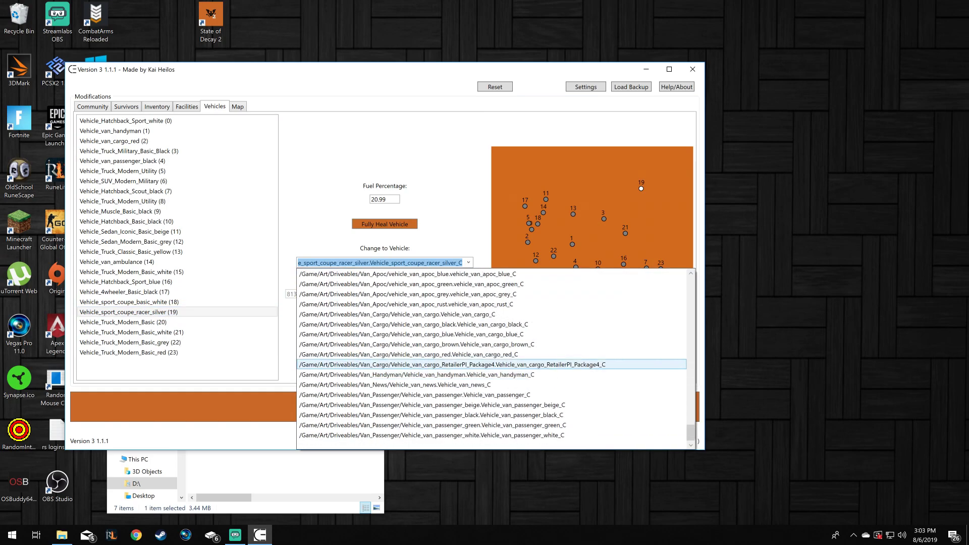
{"action": "scroll", "coordinate": [492, 358], "scroll_direction": "up", "scroll_amount": 12}
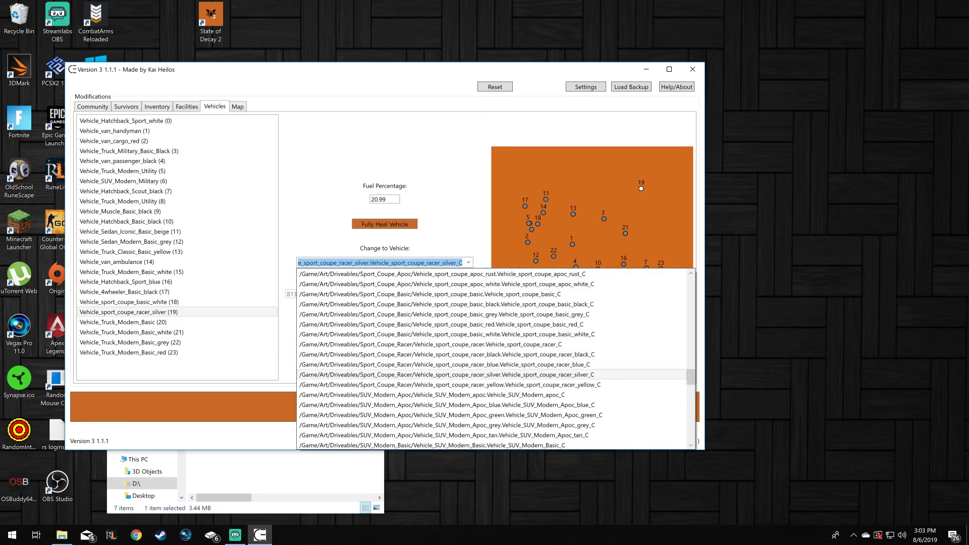
{"action": "left_click", "coordinate": [385, 224]}
{"action": "left_click", "coordinate": [385, 224]}
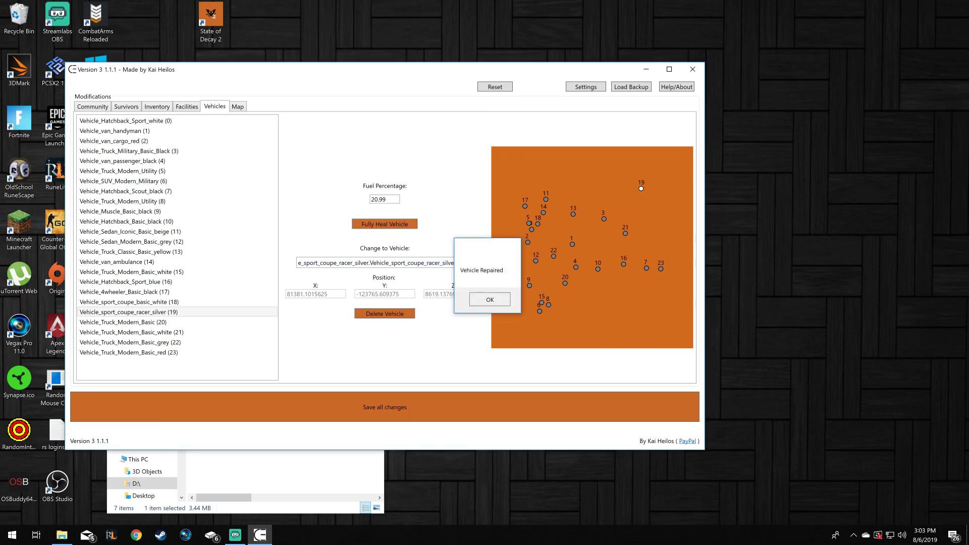
{"action": "left_click", "coordinate": [490, 299]}
Check the Cascade Hills map and attach the FacilityMod_Kitchen_SlowCooker mod to the SuburbanHome_Builtin_Kitchen facility.
{"action": "left_click", "coordinate": [238, 106]}
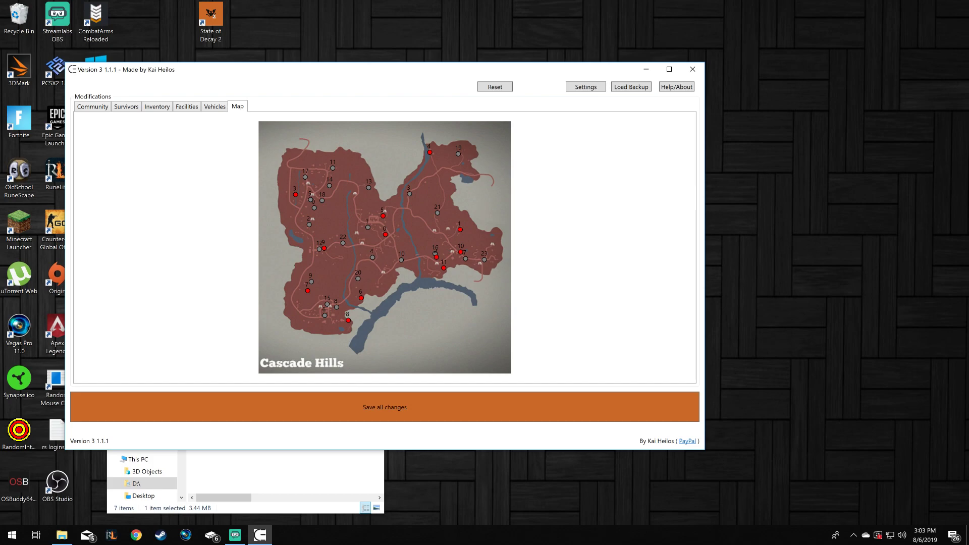
{"action": "left_click", "coordinate": [186, 106]}
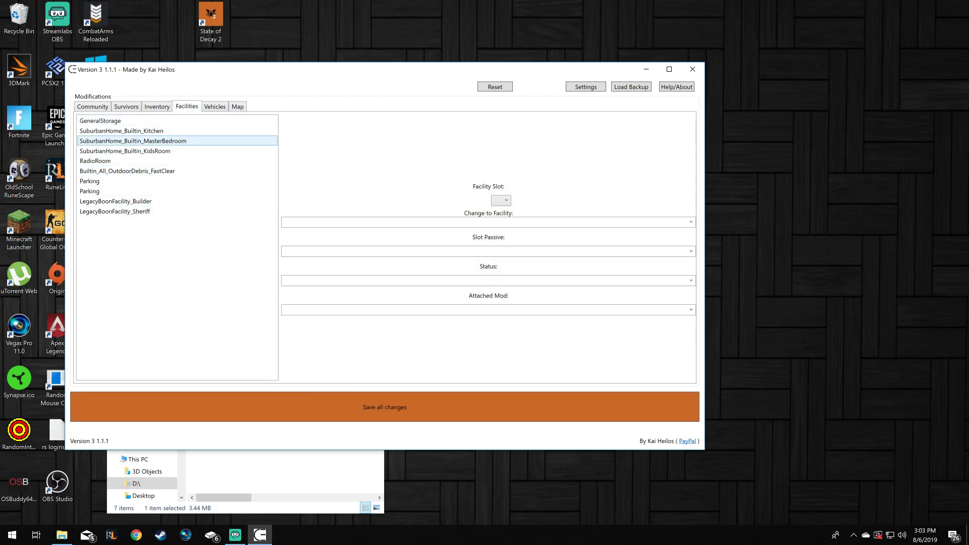
{"action": "left_click", "coordinate": [122, 131]}
{"action": "left_click", "coordinate": [691, 309]}
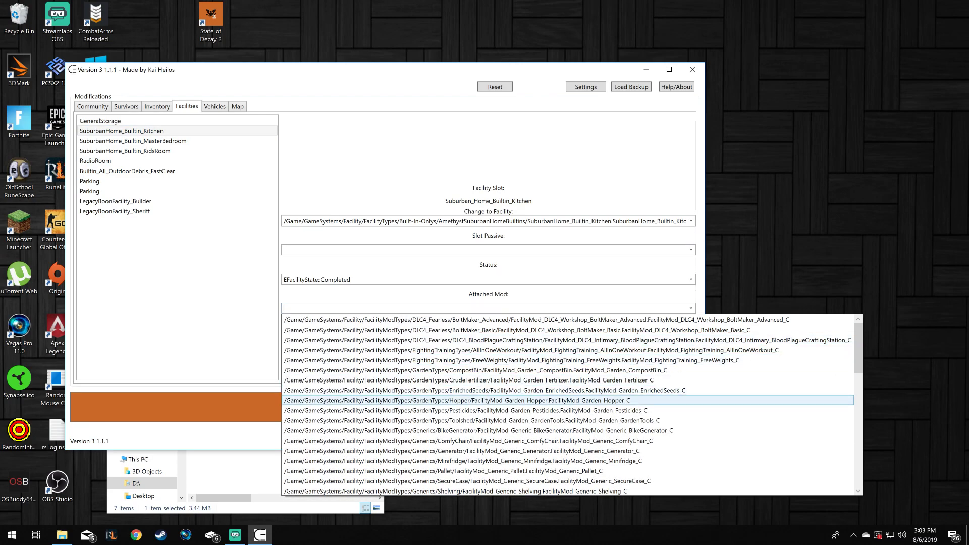
{"action": "scroll", "coordinate": [567, 431], "scroll_direction": "down", "scroll_amount": 9}
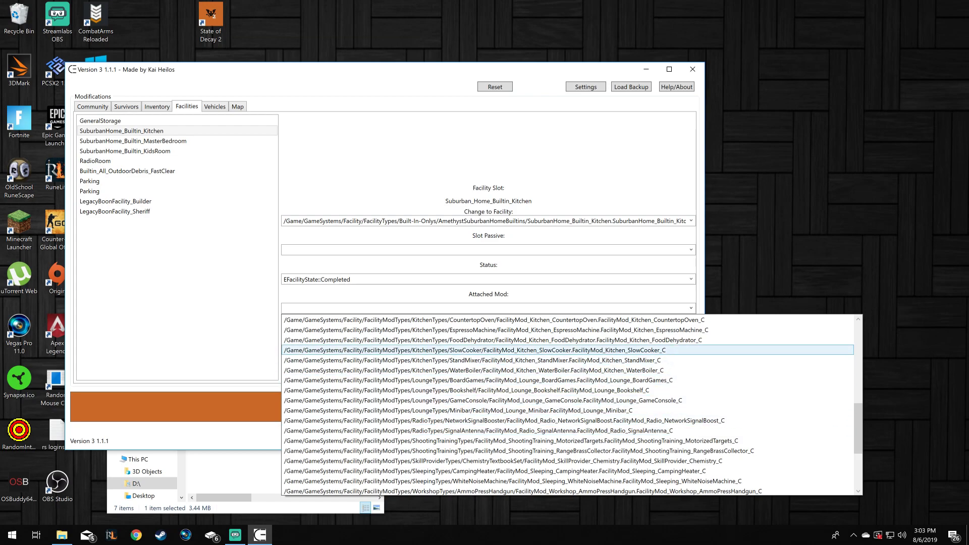
{"action": "left_click", "coordinate": [474, 350]}
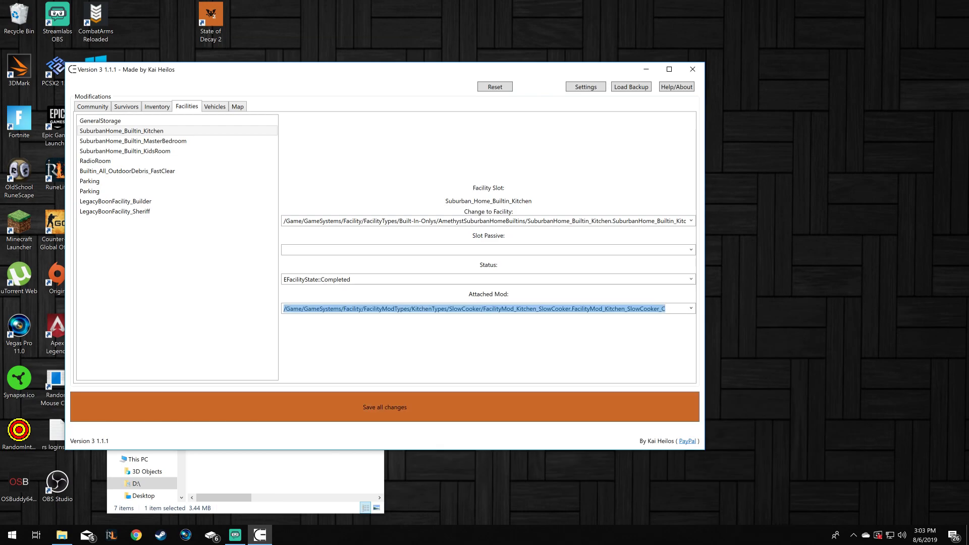
Import the exported survivor file dated 8/3/2019 from the CE3111 folder into the Main Community and select that survivor.
{"action": "left_click", "coordinate": [126, 107]}
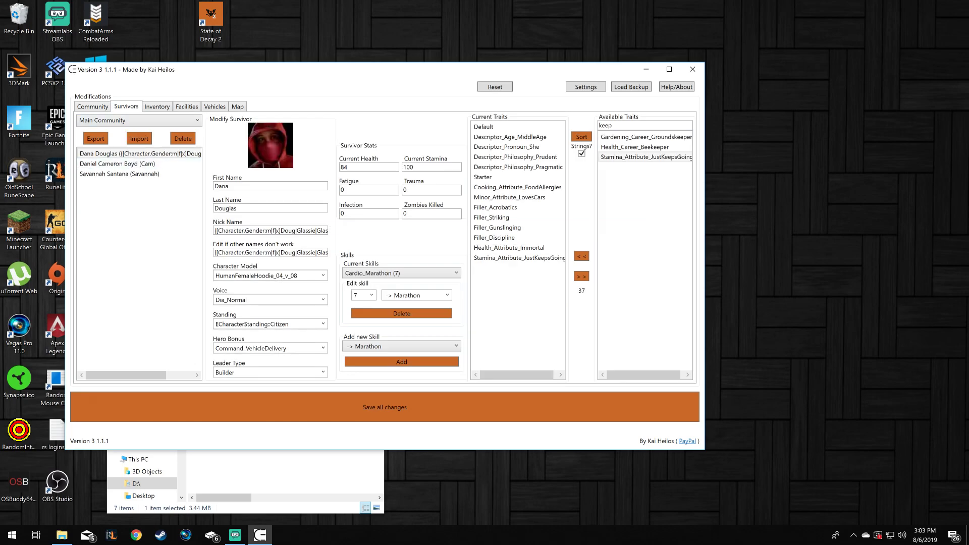
{"action": "left_click", "coordinate": [119, 173]}
{"action": "left_click", "coordinate": [117, 163]}
{"action": "left_click", "coordinate": [129, 154]}
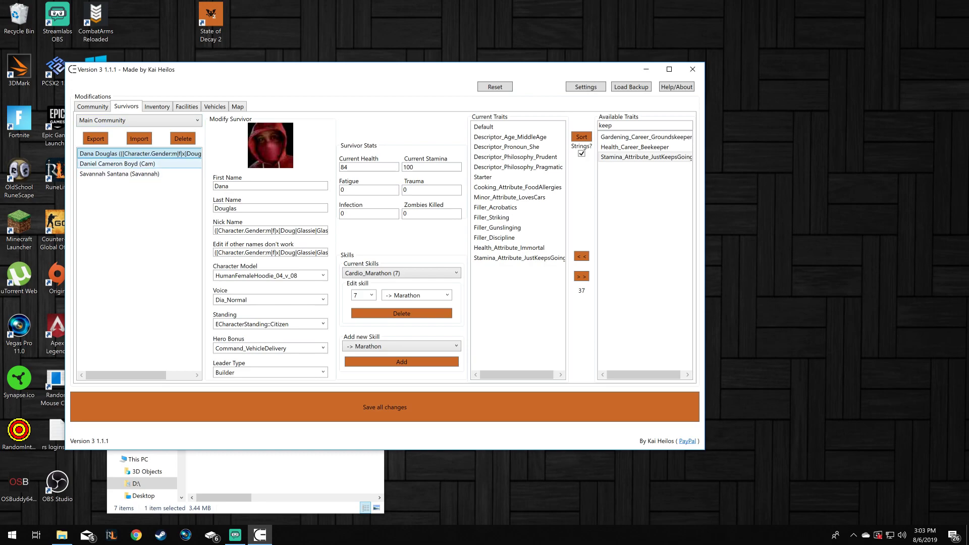
{"action": "left_click", "coordinate": [139, 138]}
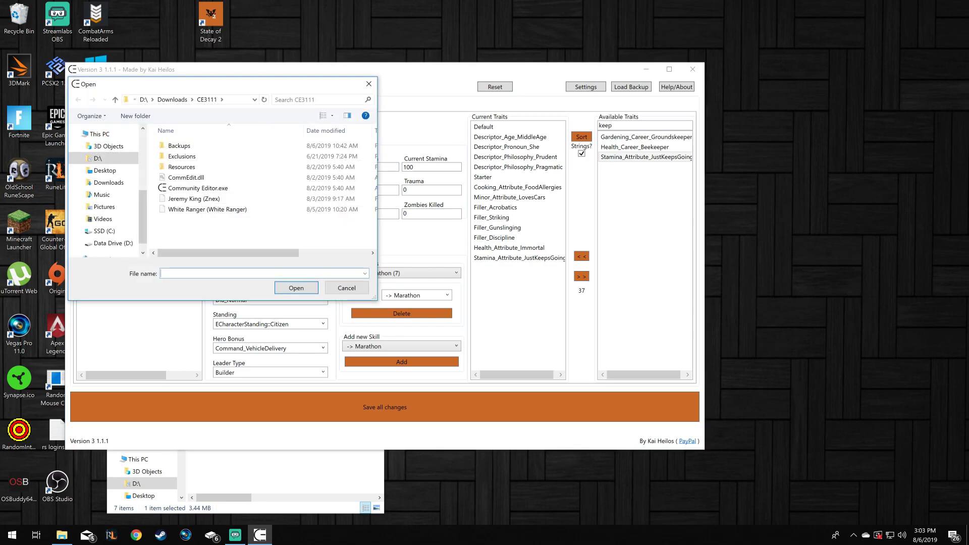
{"action": "double_click", "coordinate": [194, 199]}
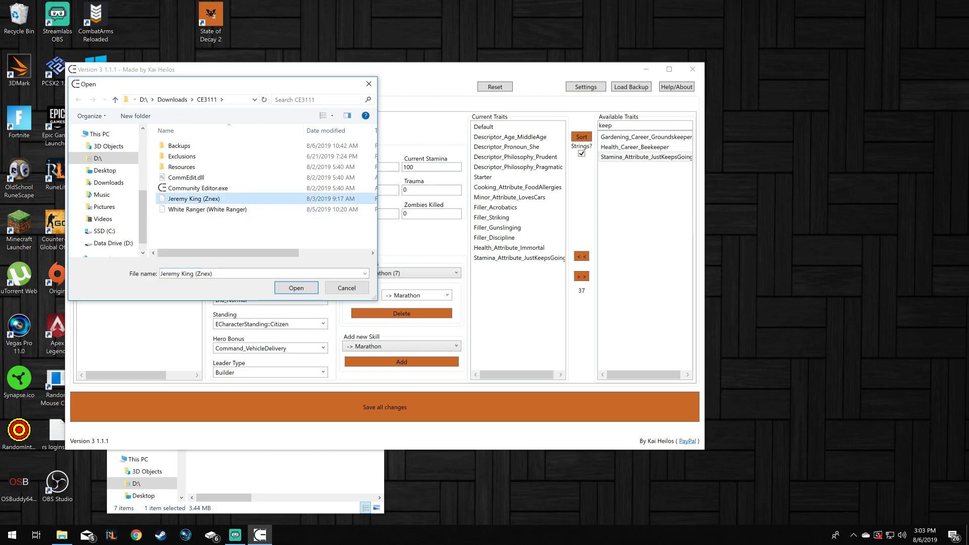
{"action": "left_click", "coordinate": [105, 184]}
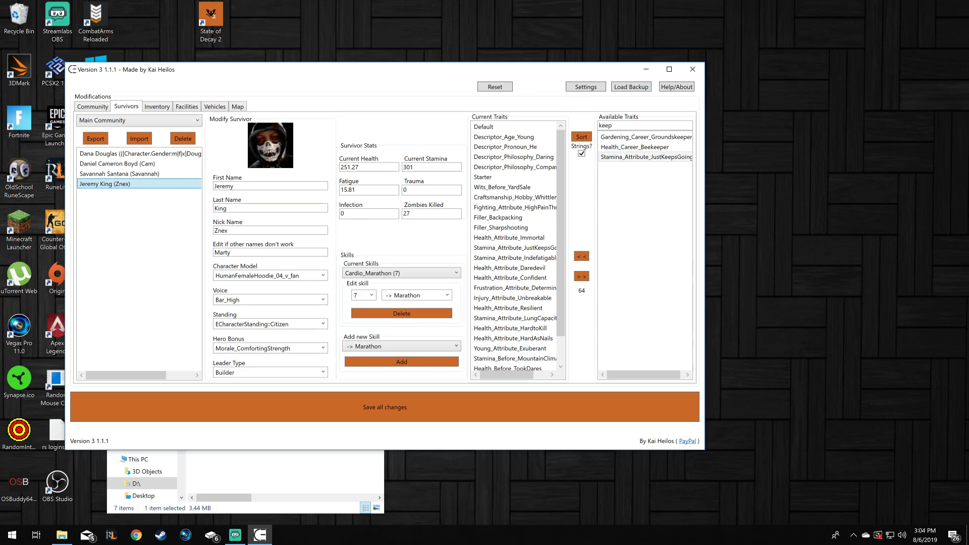
Review the imported survivor's leader type and hero bonus options, keeping Builder and Morale_ComfortingStrength.
{"action": "left_click", "coordinate": [323, 372]}
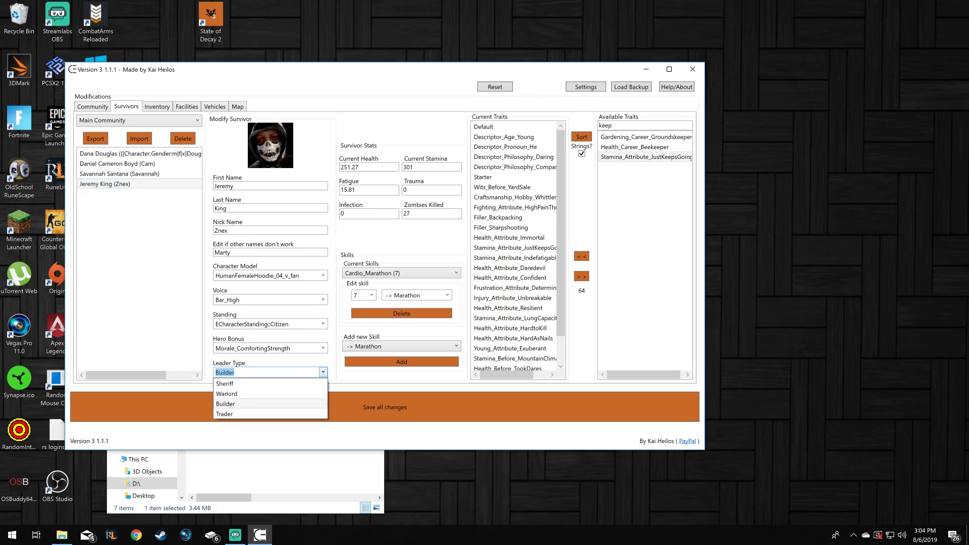
{"action": "left_click", "coordinate": [226, 404]}
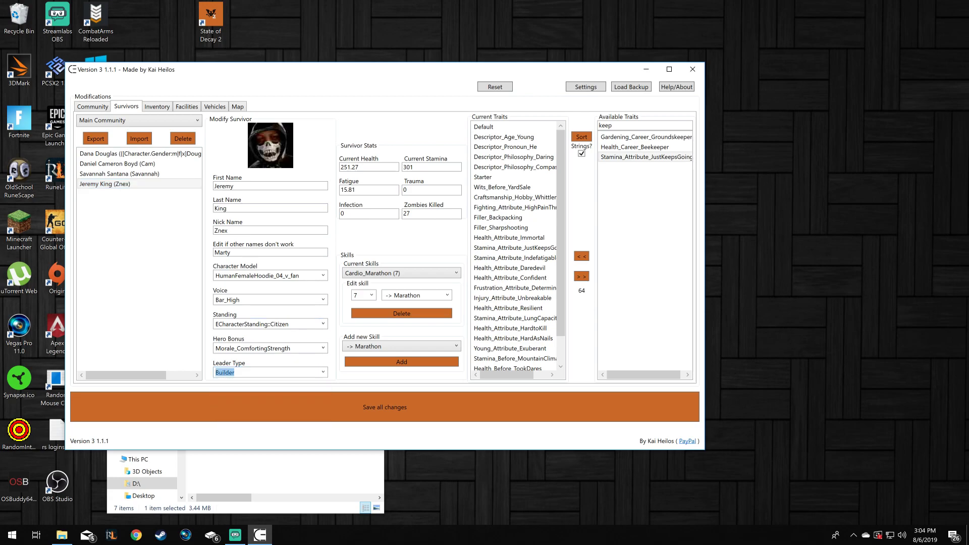
{"action": "left_click", "coordinate": [323, 348]}
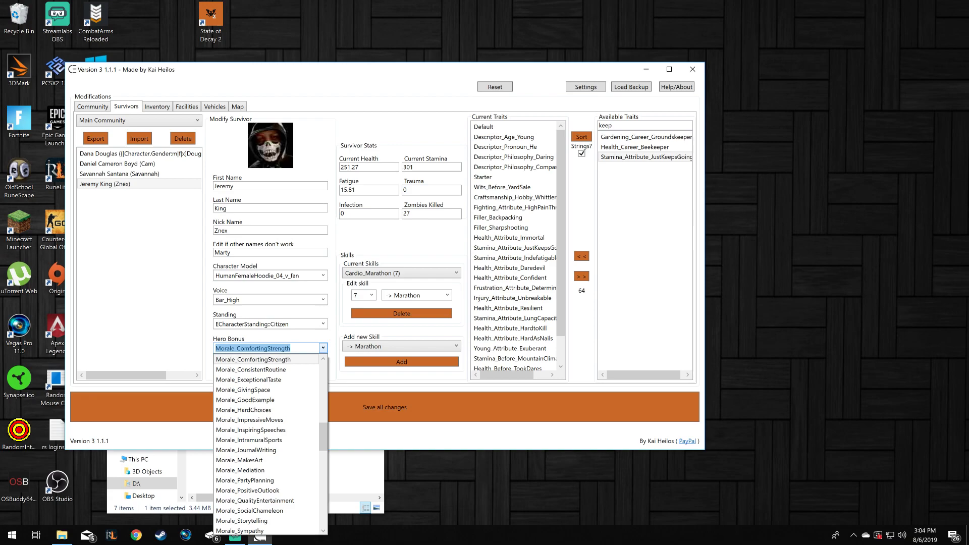
{"action": "key", "text": "Escape"}
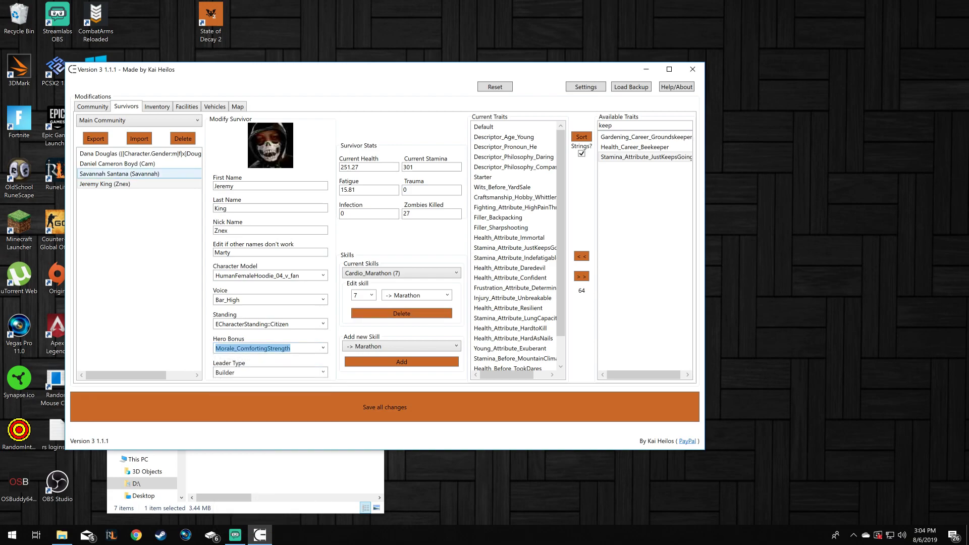
{"action": "left_click", "coordinate": [139, 174]}
{"action": "left_click", "coordinate": [139, 153]}
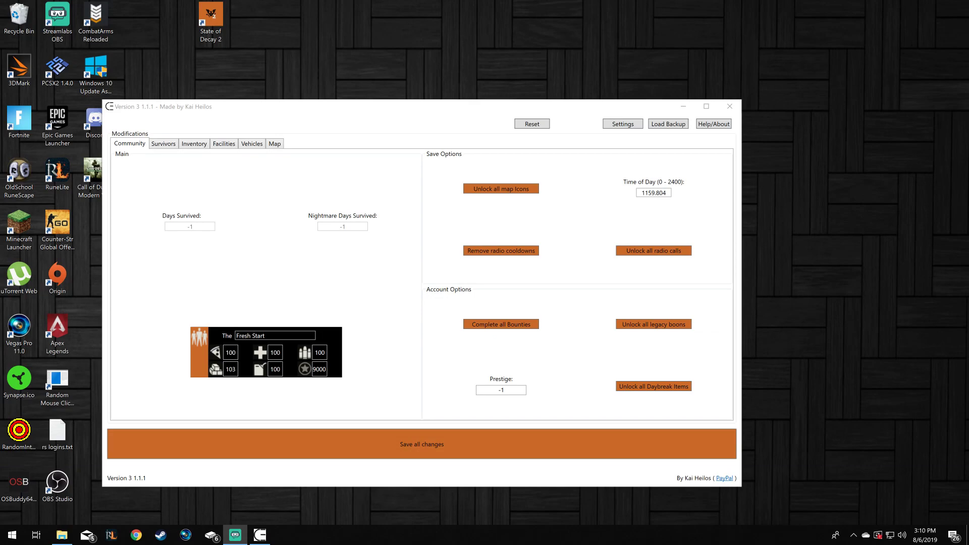
Launch State of Decay 2 from the desktop and load the Fresh Start community.
{"action": "left_click", "coordinate": [210, 36]}
{"action": "left_click", "coordinate": [210, 35]}
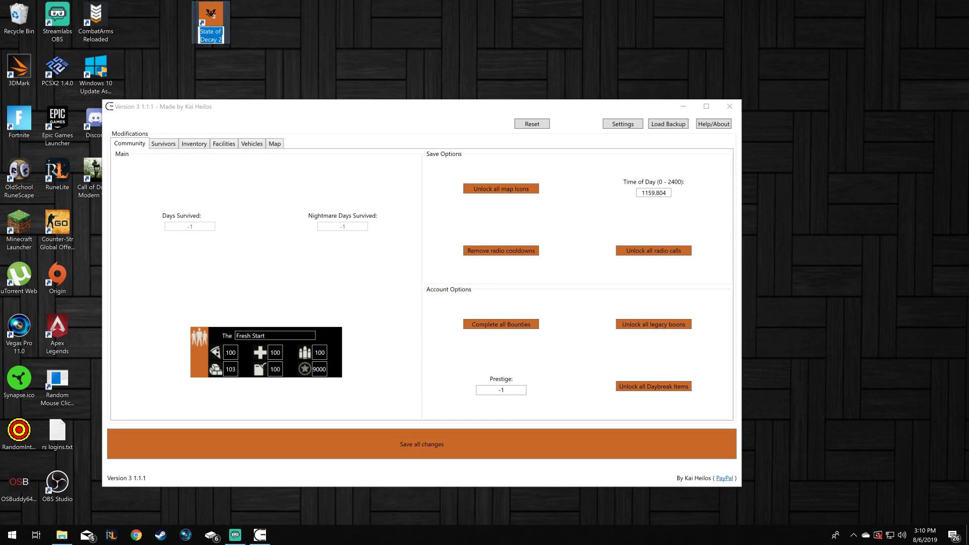
{"action": "left_click", "coordinate": [210, 15]}
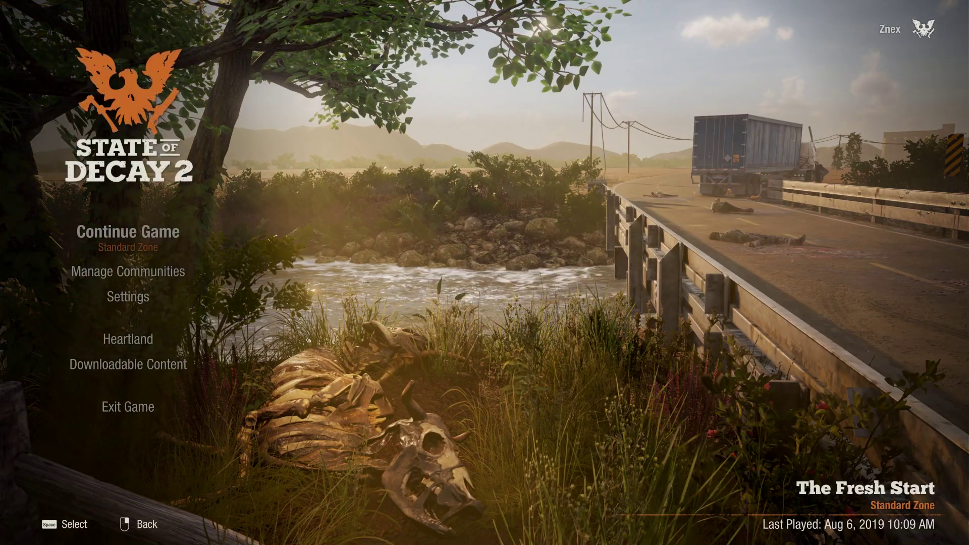
{"action": "key", "text": "Down"}
{"action": "key", "text": "Return"}
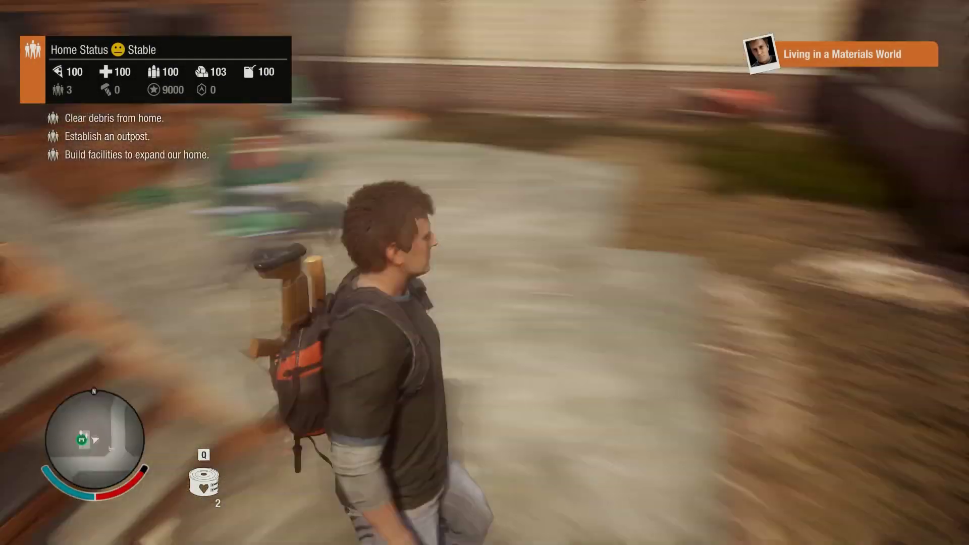
Aim the survivor's rifle and check the survivor's inventory at the home's front door.
{"action": "right_click", "coordinate": [484, 273]}
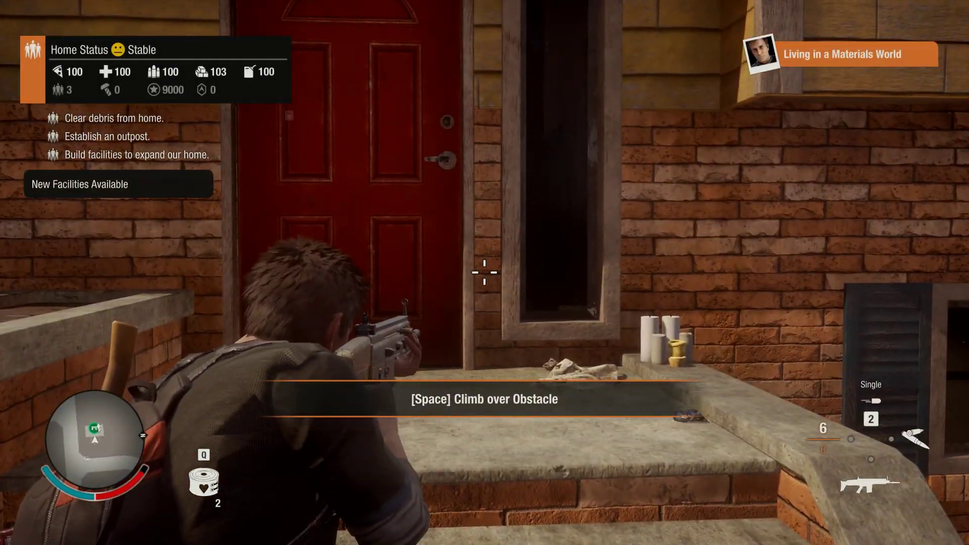
{"action": "key", "text": "w"}
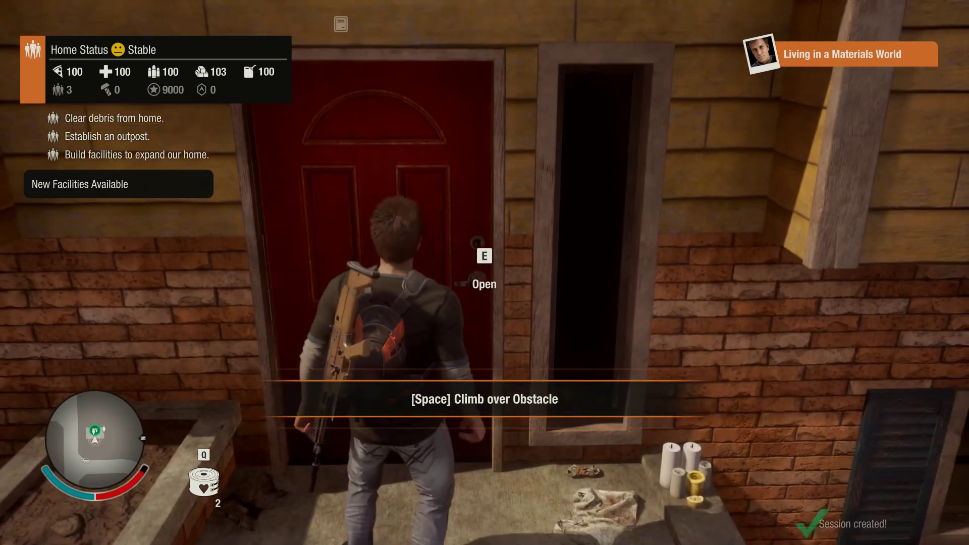
{"action": "key", "text": "Tab"}
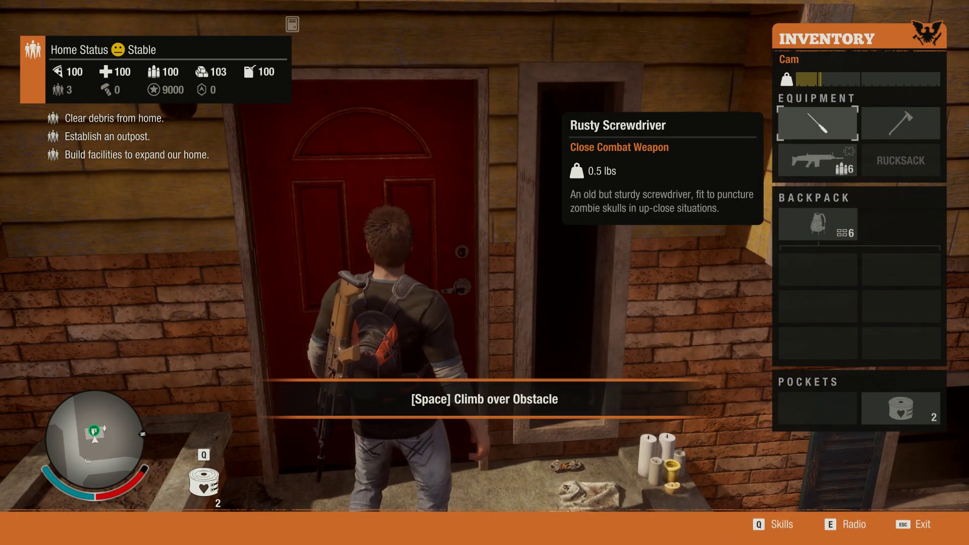
{"action": "key", "text": "Tab"}
Enter the house and equip the Vulture .44-Ex pistol from the community supply locker.
{"action": "key", "text": "w"}
{"action": "key", "text": "w"}
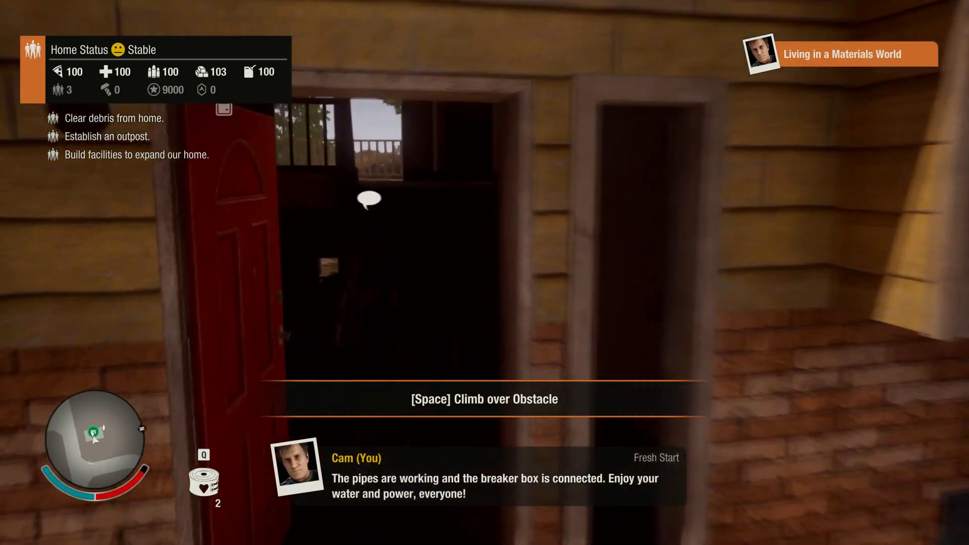
{"action": "key", "text": "w"}
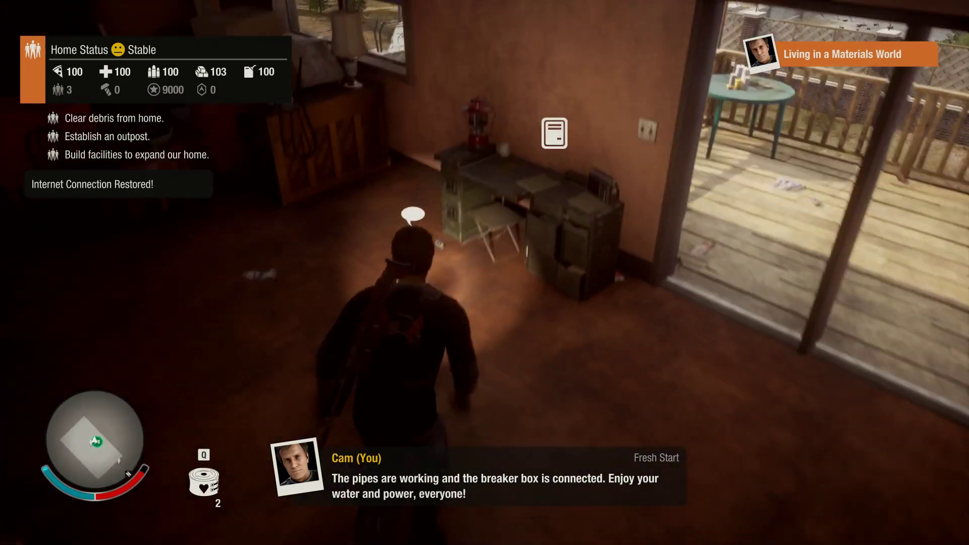
{"action": "key", "text": "e"}
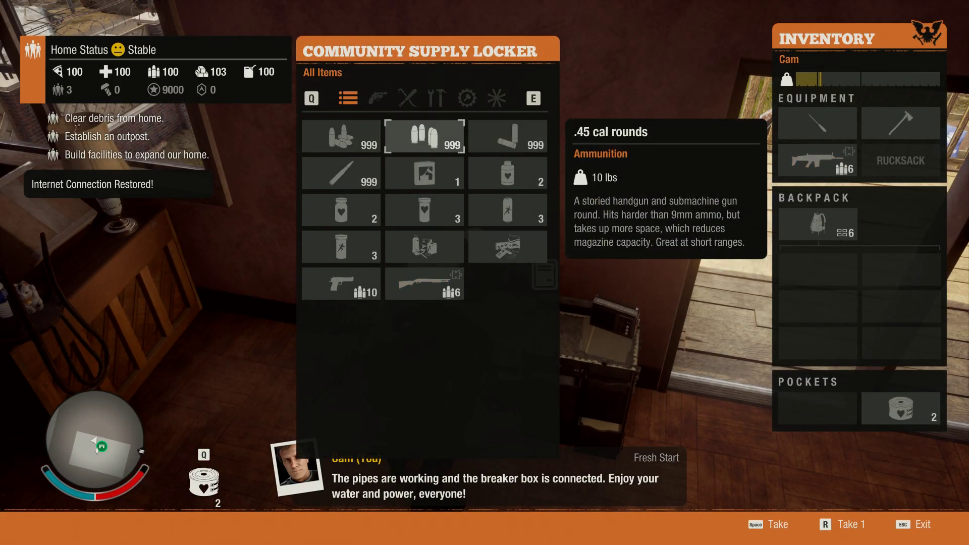
{"action": "key", "text": "d"}
{"action": "key", "text": "s"}
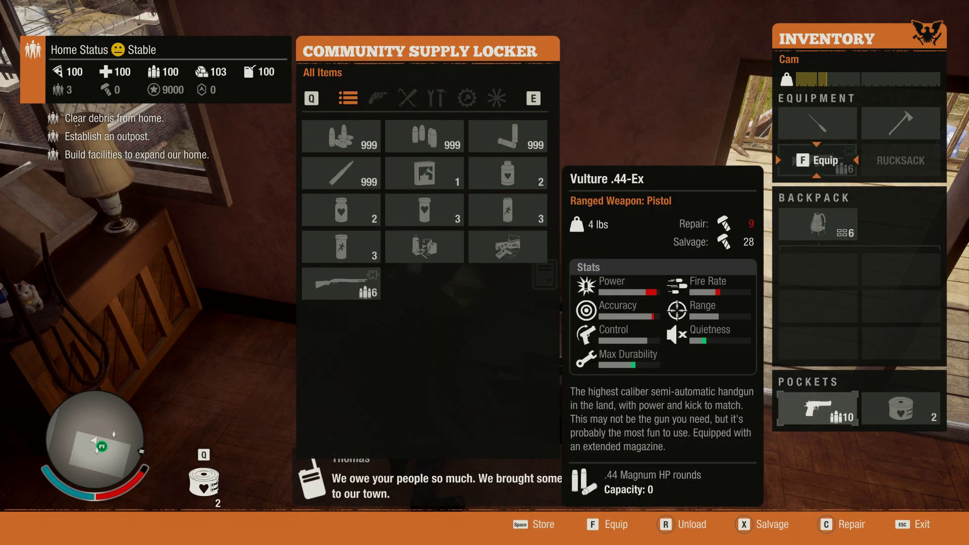
{"action": "key", "text": "Escape"}
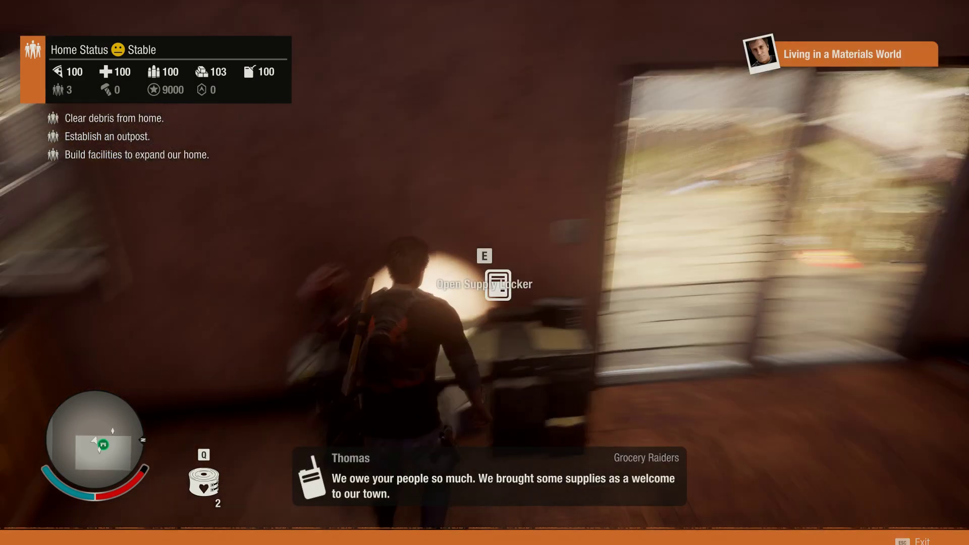
Aim the Vulture .44-Ex pistol from the deck towards the road and fire several single shots.
{"action": "right_click", "coordinate": [485, 273]}
{"action": "left_click", "coordinate": [484, 272]}
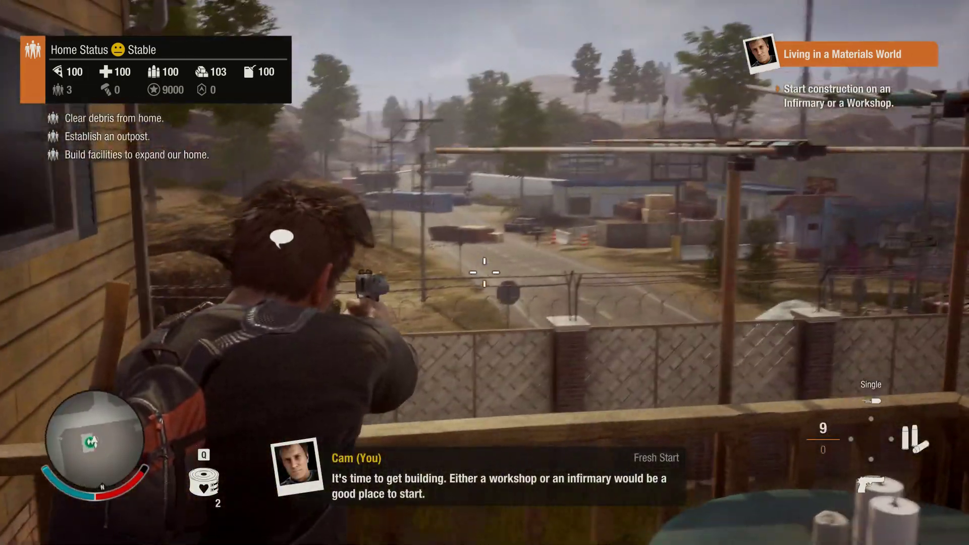
{"action": "left_click", "coordinate": [484, 272]}
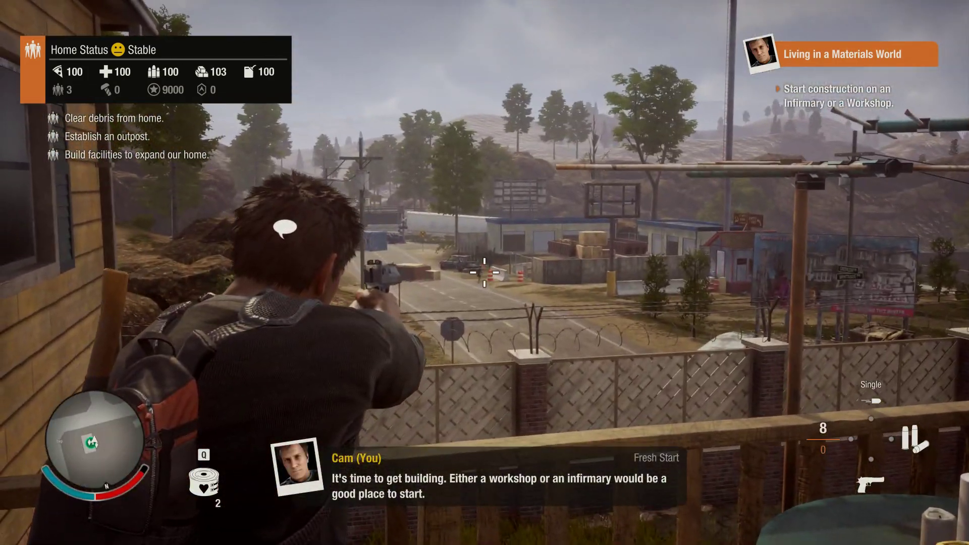
{"action": "left_click", "coordinate": [484, 273]}
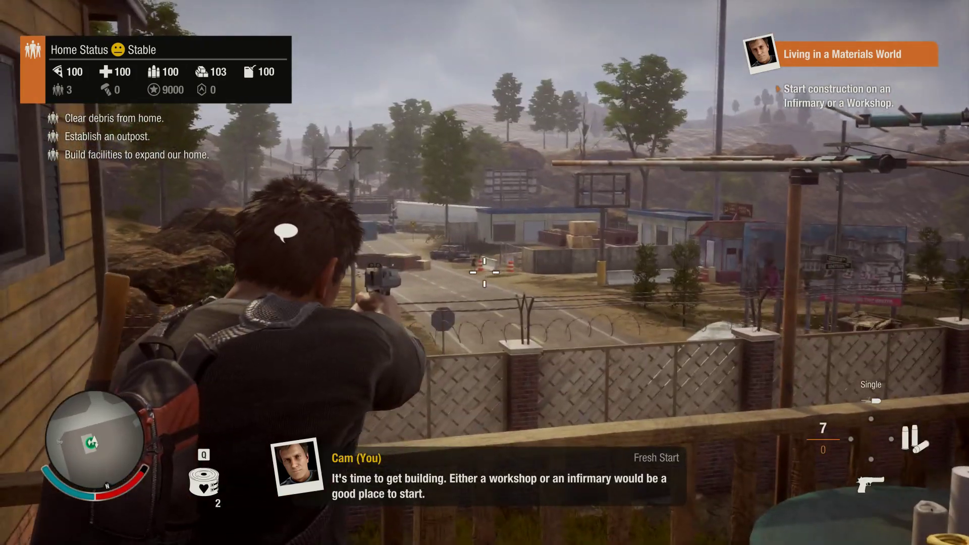
{"action": "left_click", "coordinate": [484, 273]}
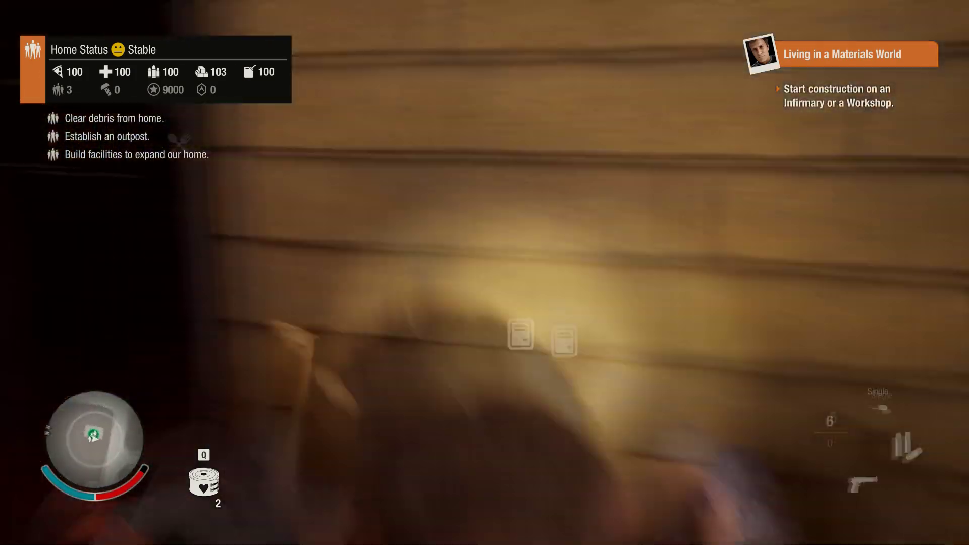
Go back into the house and check the contents of the community supply locker.
{"action": "key", "text": "w"}
{"action": "key", "text": "w"}
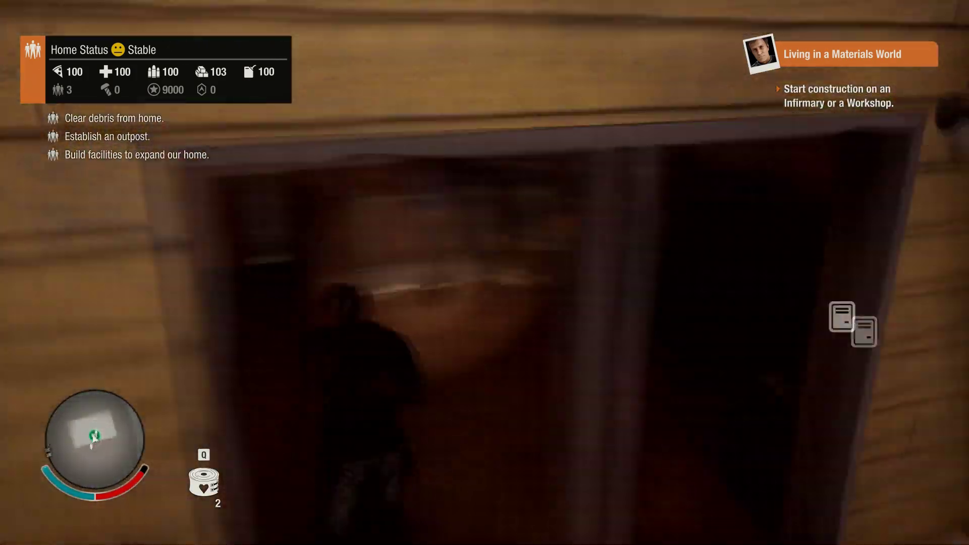
{"action": "key", "text": "e"}
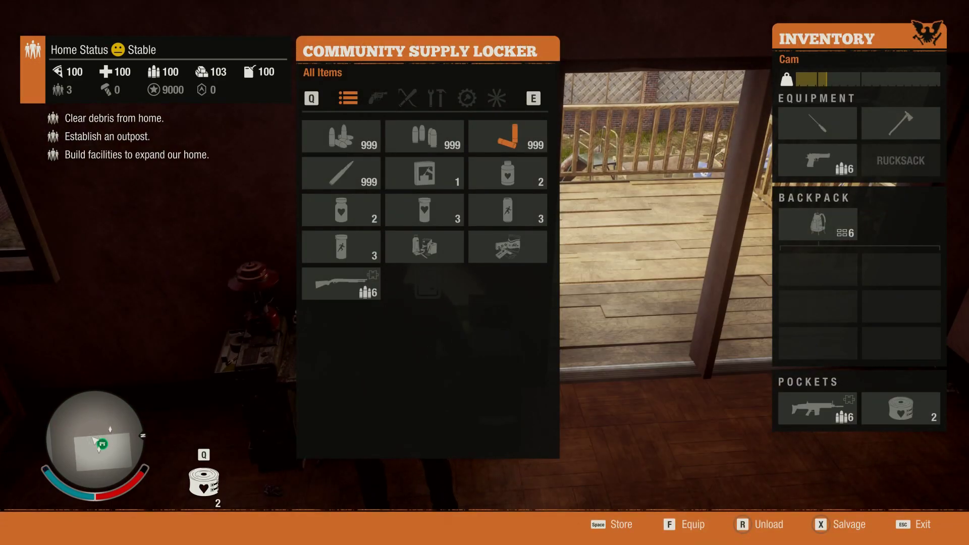
{"action": "key", "text": "Escape"}
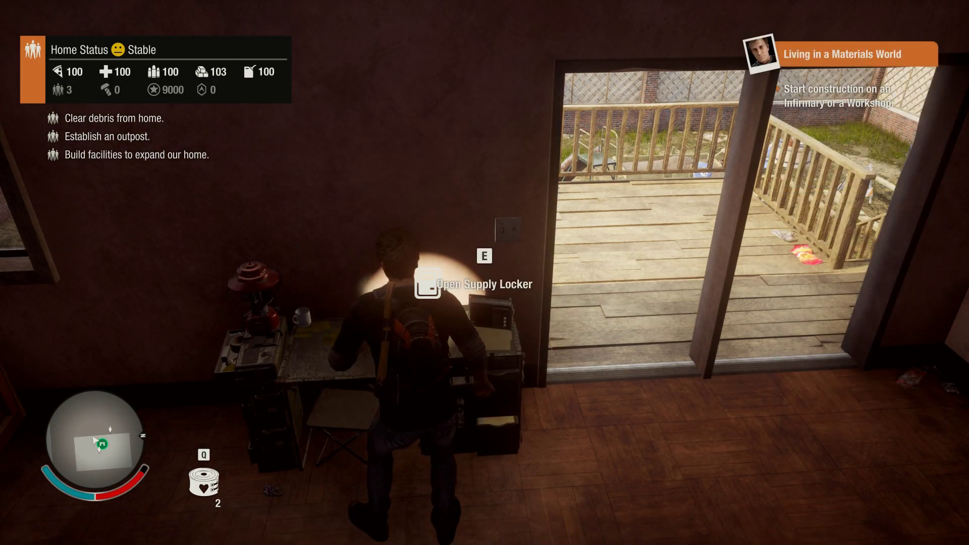
Exit the community to the main menu and quit State of Decay 2 to the desktop.
{"action": "key", "text": "Escape"}
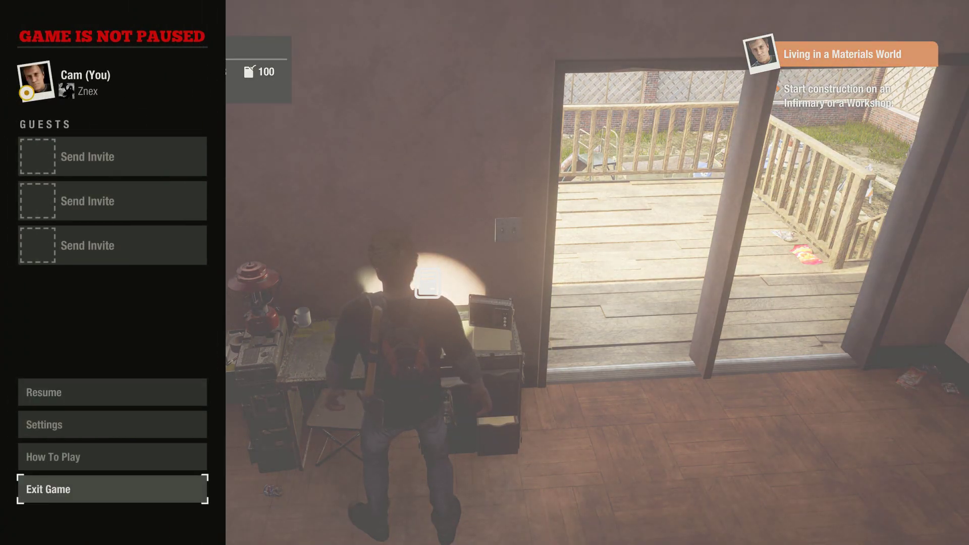
{"action": "left_click", "coordinate": [112, 489]}
{"action": "key", "text": "Right"}
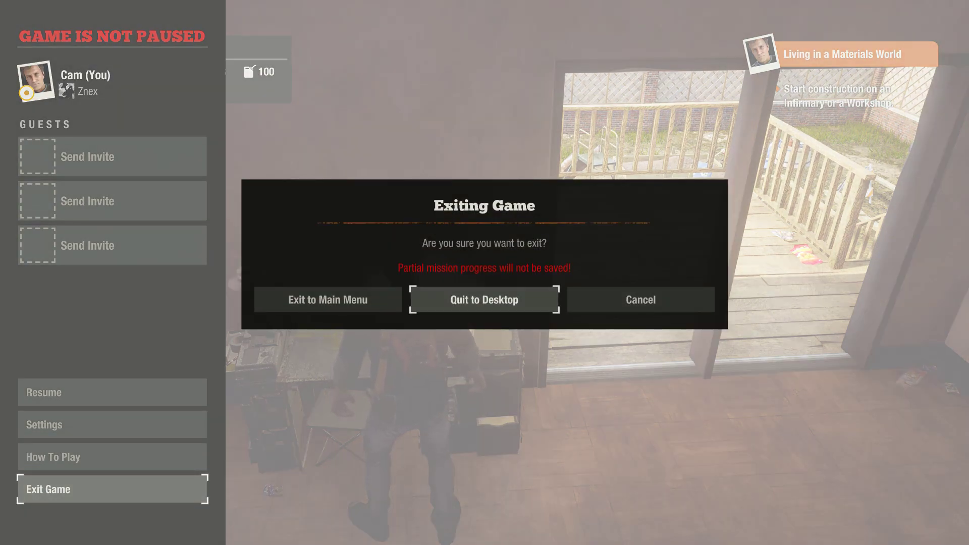
{"action": "key", "text": "Left"}
{"action": "key", "text": "Return"}
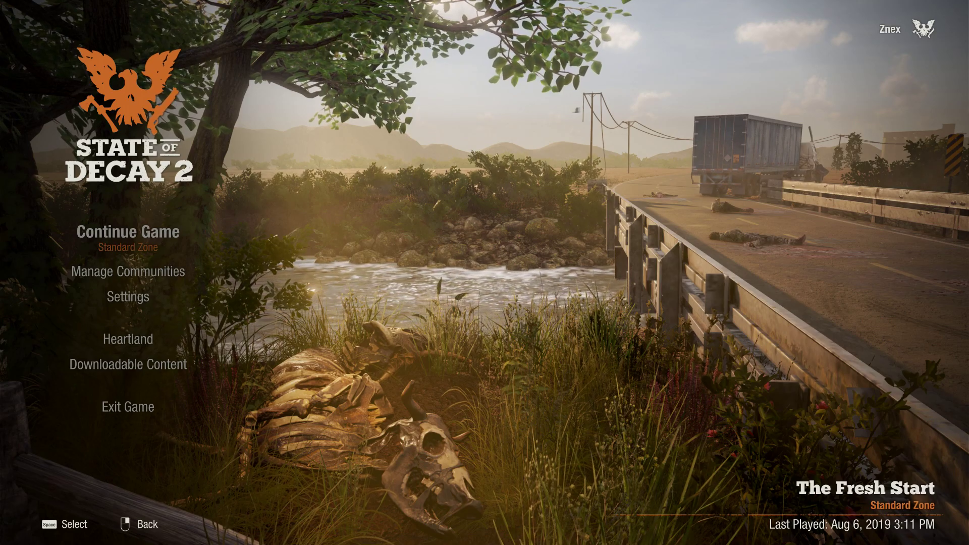
{"action": "key", "text": "Escape"}
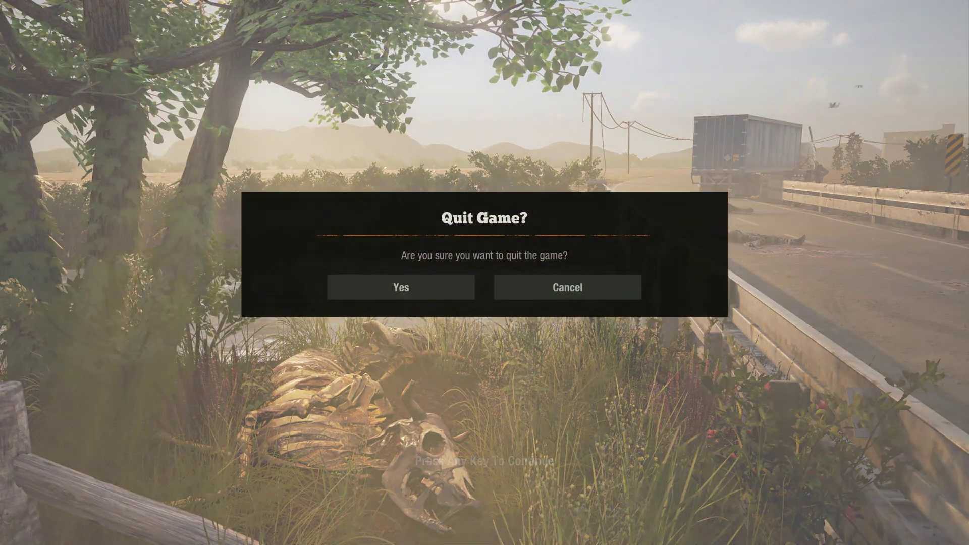
{"action": "left_click", "coordinate": [400, 287]}
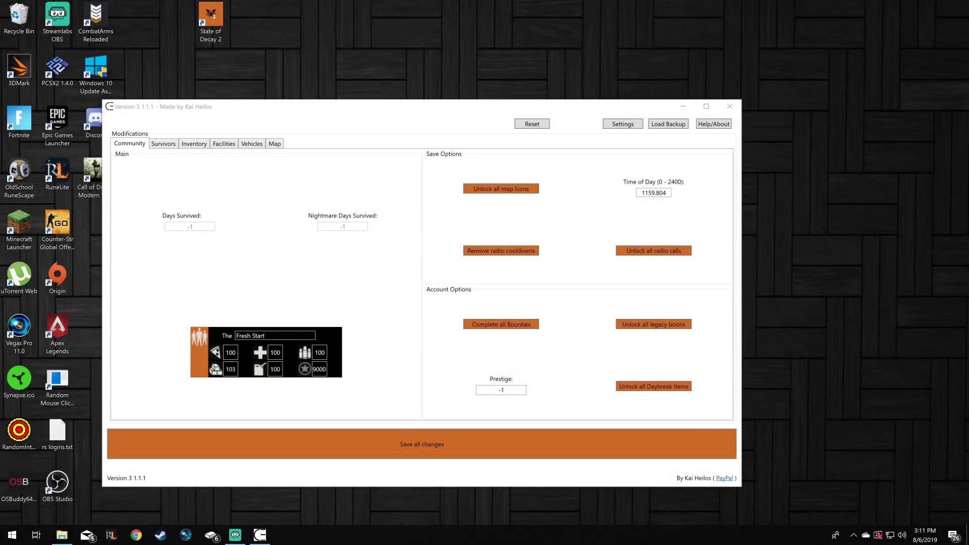
Switch to File Explorer and look through the dated save backups in the Backups folder of CE3111.
{"action": "left_click", "coordinate": [62, 535]}
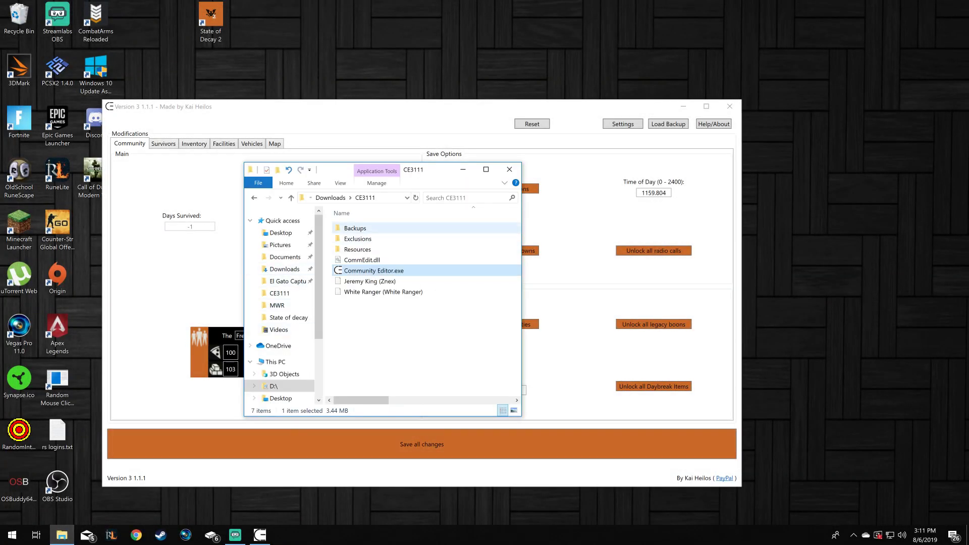
{"action": "double_click", "coordinate": [356, 228]}
{"action": "scroll", "coordinate": [389, 324], "scroll_direction": "down", "scroll_amount": 3}
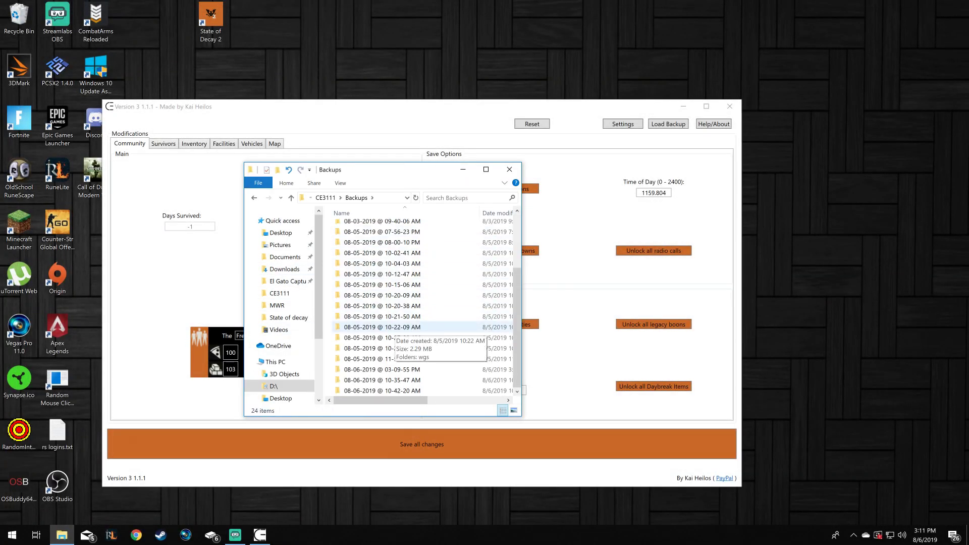
{"action": "scroll", "coordinate": [388, 327], "scroll_direction": "up", "scroll_amount": 3}
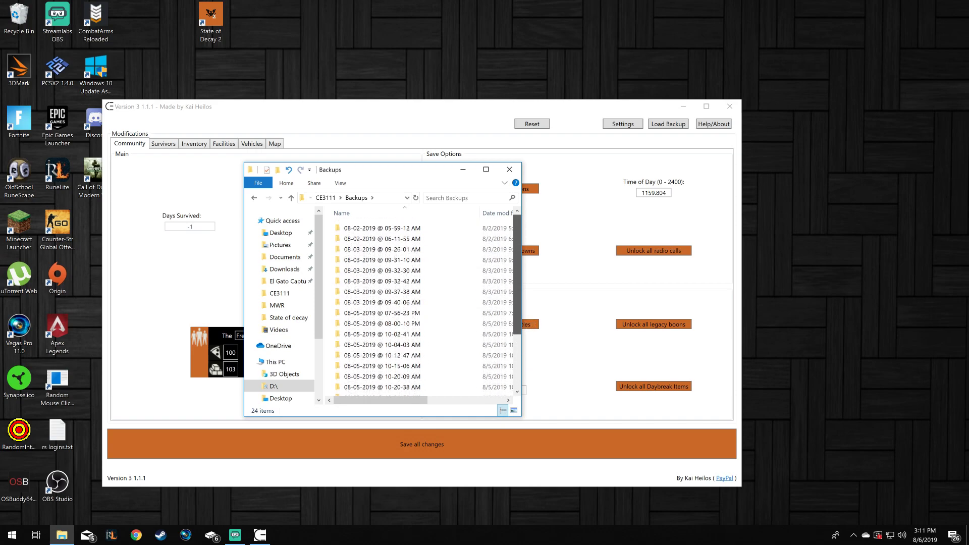
{"action": "left_click_drag", "start_coordinate": [517, 274], "coordinate": [517, 328]}
{"action": "scroll", "coordinate": [424, 306], "scroll_direction": "down", "scroll_amount": 2}
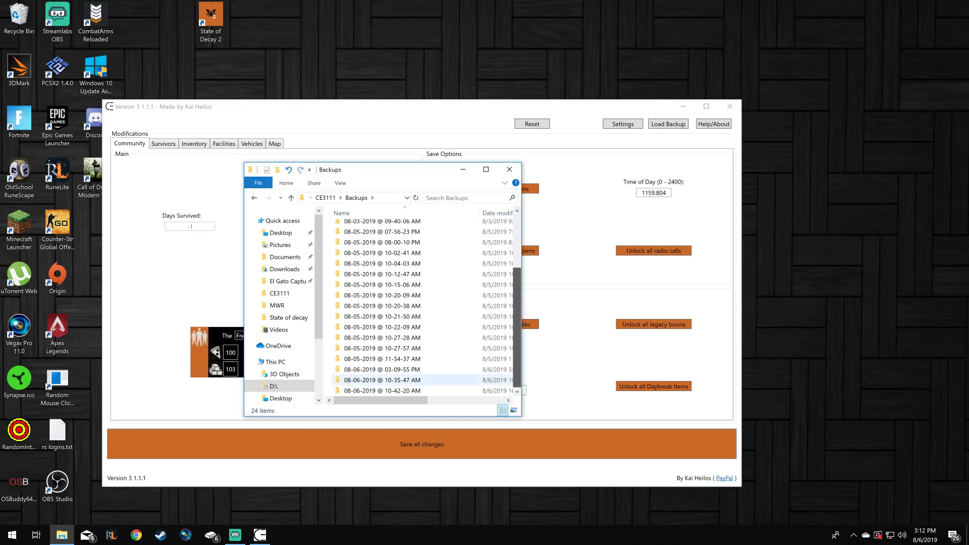
{"action": "double_click", "coordinate": [383, 380]}
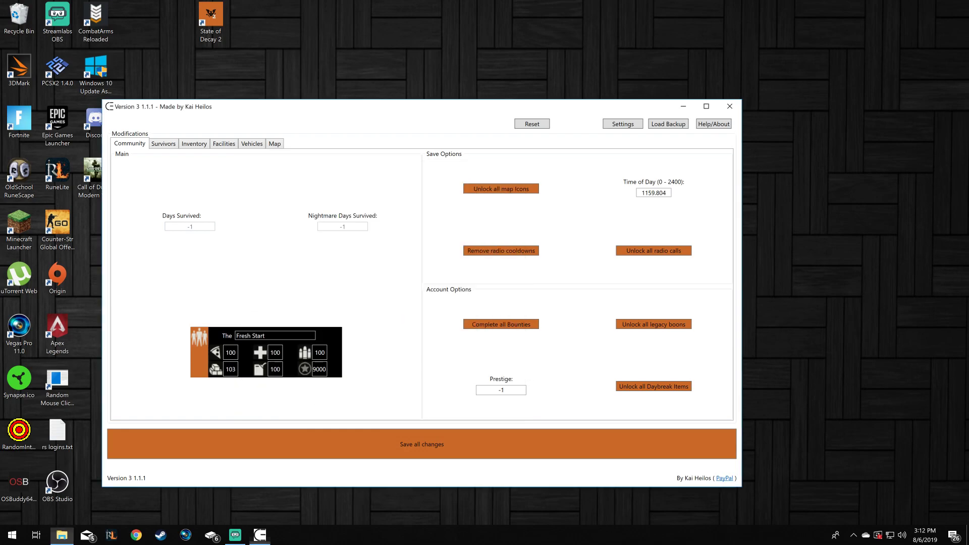
Review the survivor, inventory, facility and community settings in the Community Editor.
{"action": "left_click", "coordinate": [163, 143]}
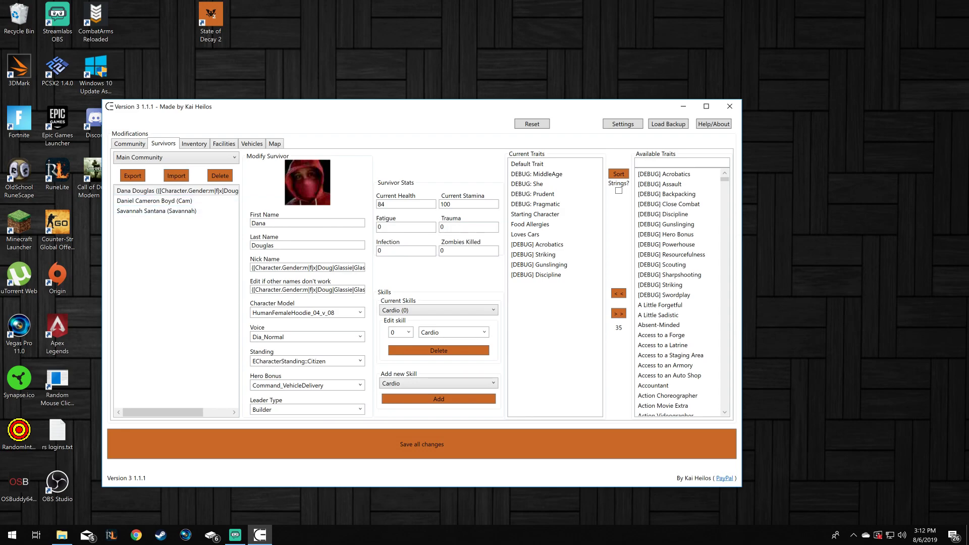
{"action": "left_click", "coordinate": [194, 143]}
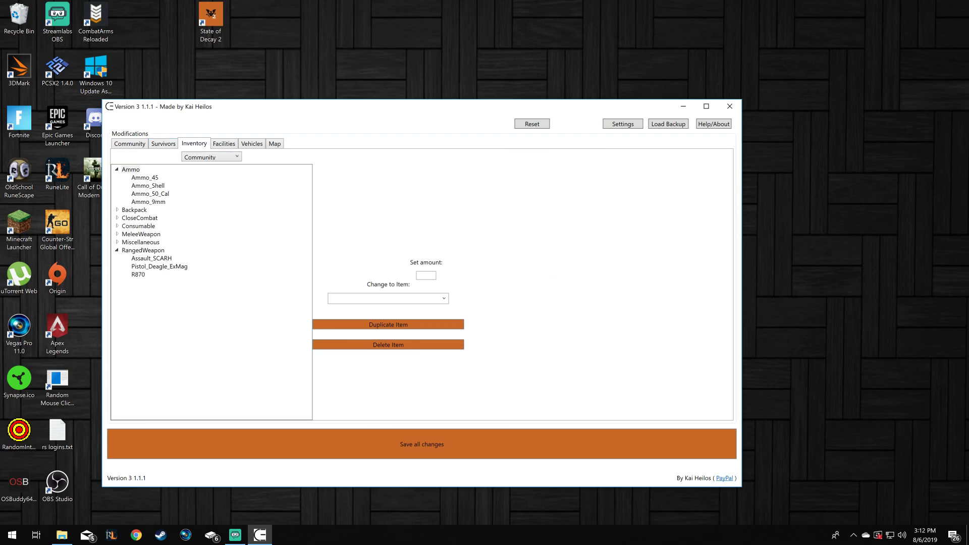
{"action": "left_click", "coordinate": [163, 144]}
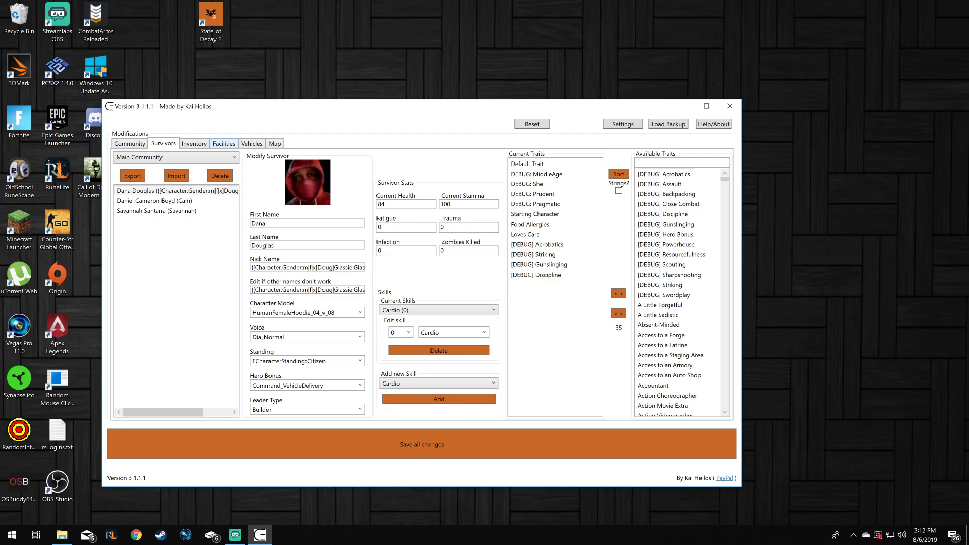
{"action": "left_click", "coordinate": [194, 144]}
{"action": "left_click", "coordinate": [224, 144]}
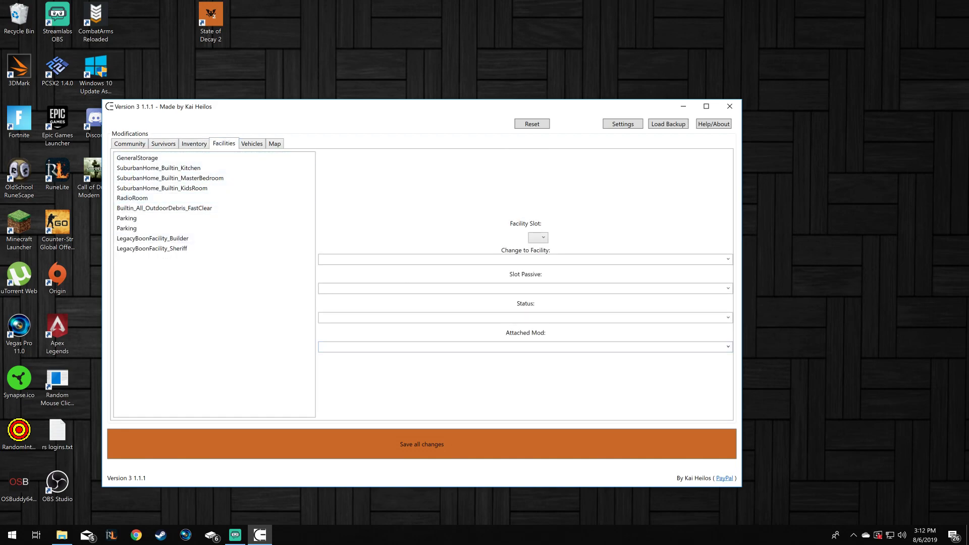
{"action": "left_click", "coordinate": [130, 144]}
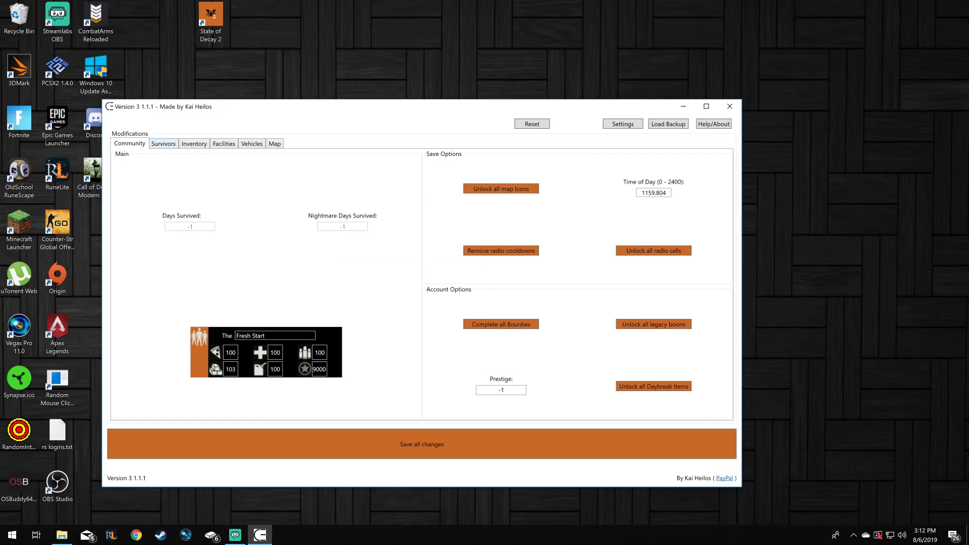
{"action": "left_click", "coordinate": [163, 143]}
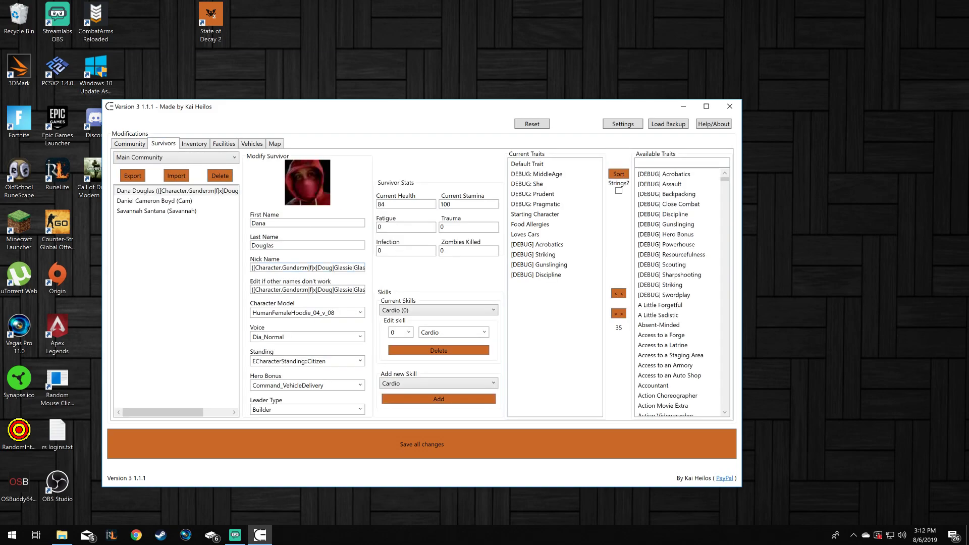